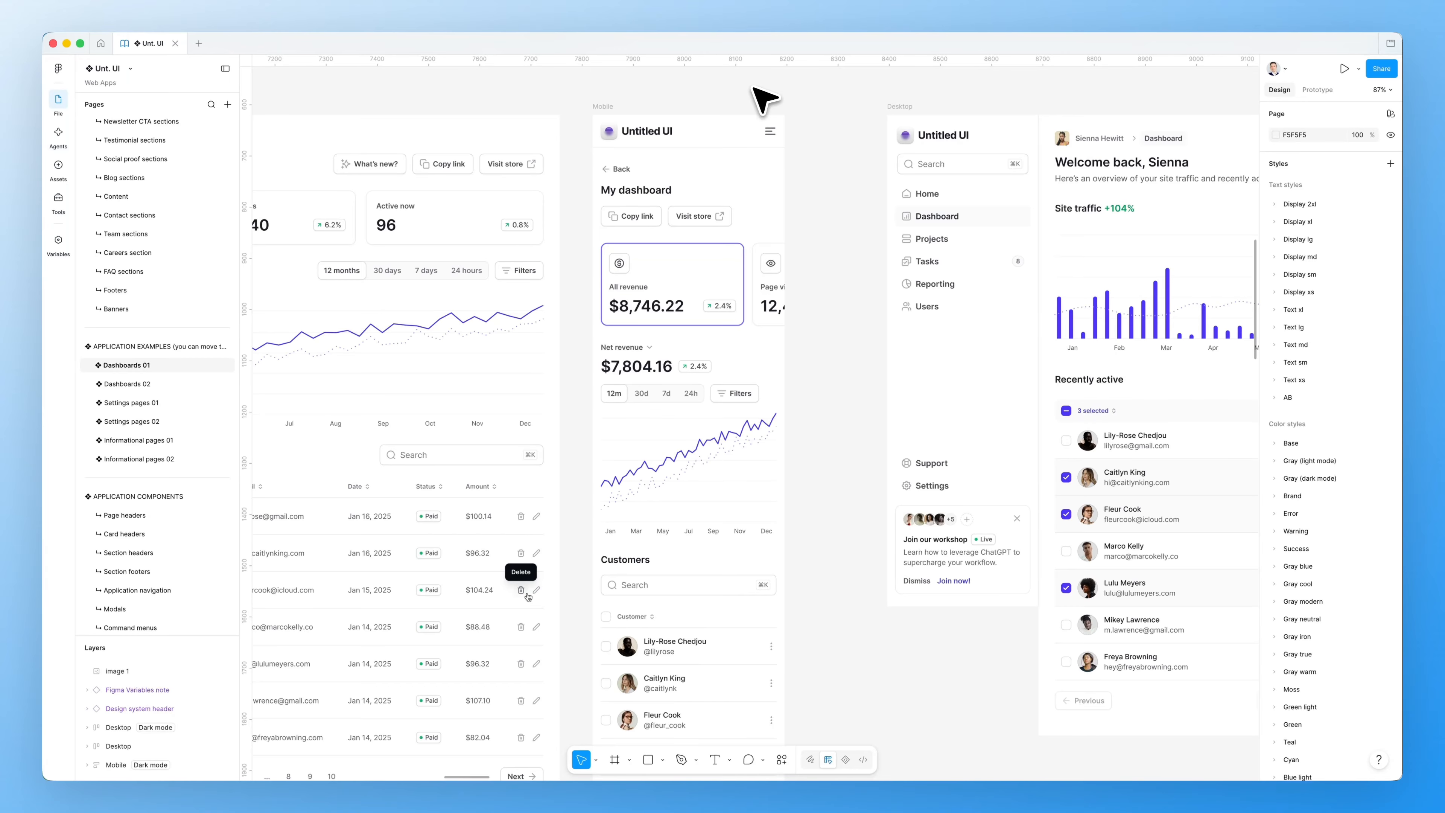
Paste a copy of the Customers Desktop dashboard as an image on empty canvas
scroll(762, 96, "right", 10)
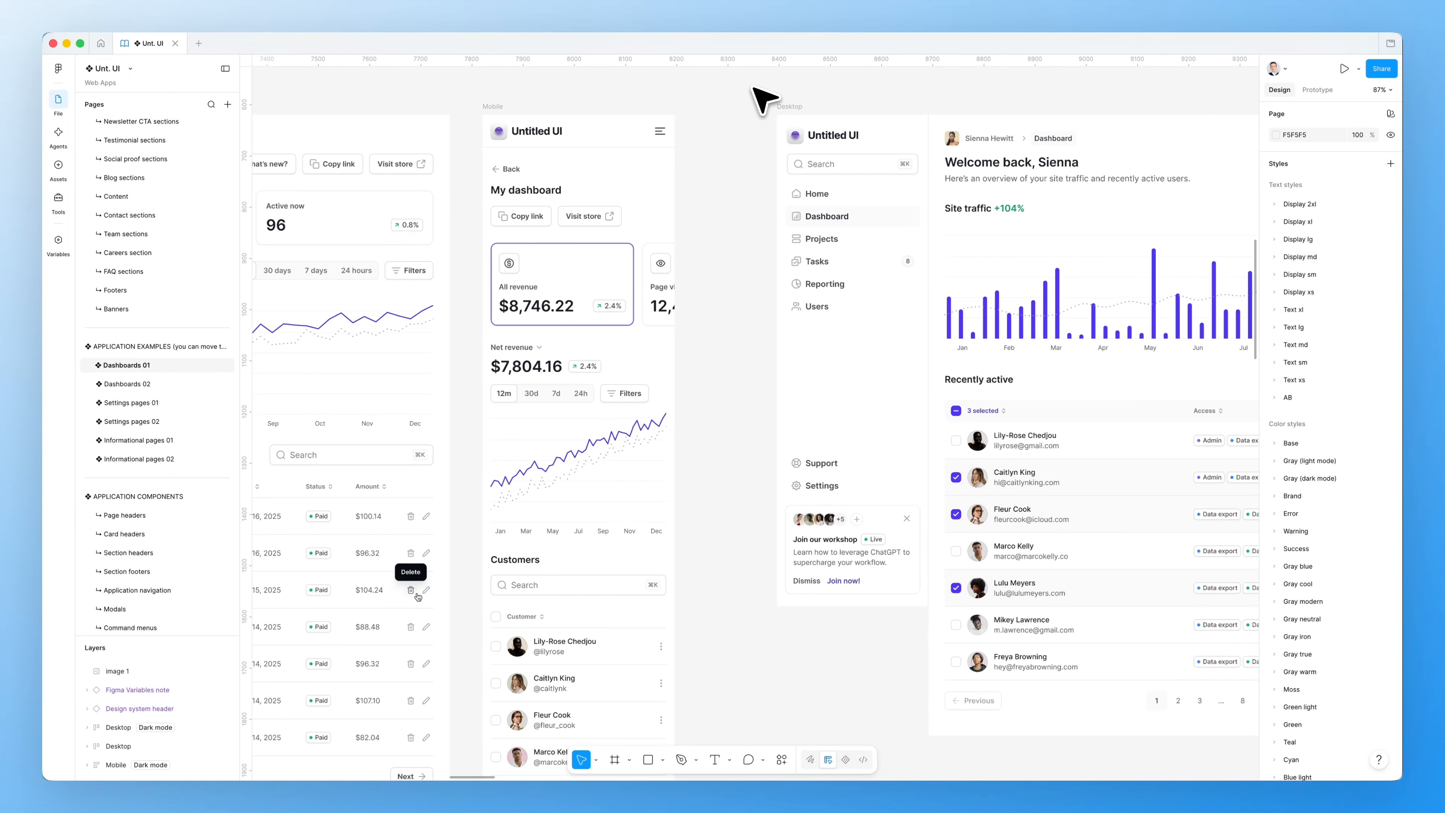
scroll(762, 97, "right", 5)
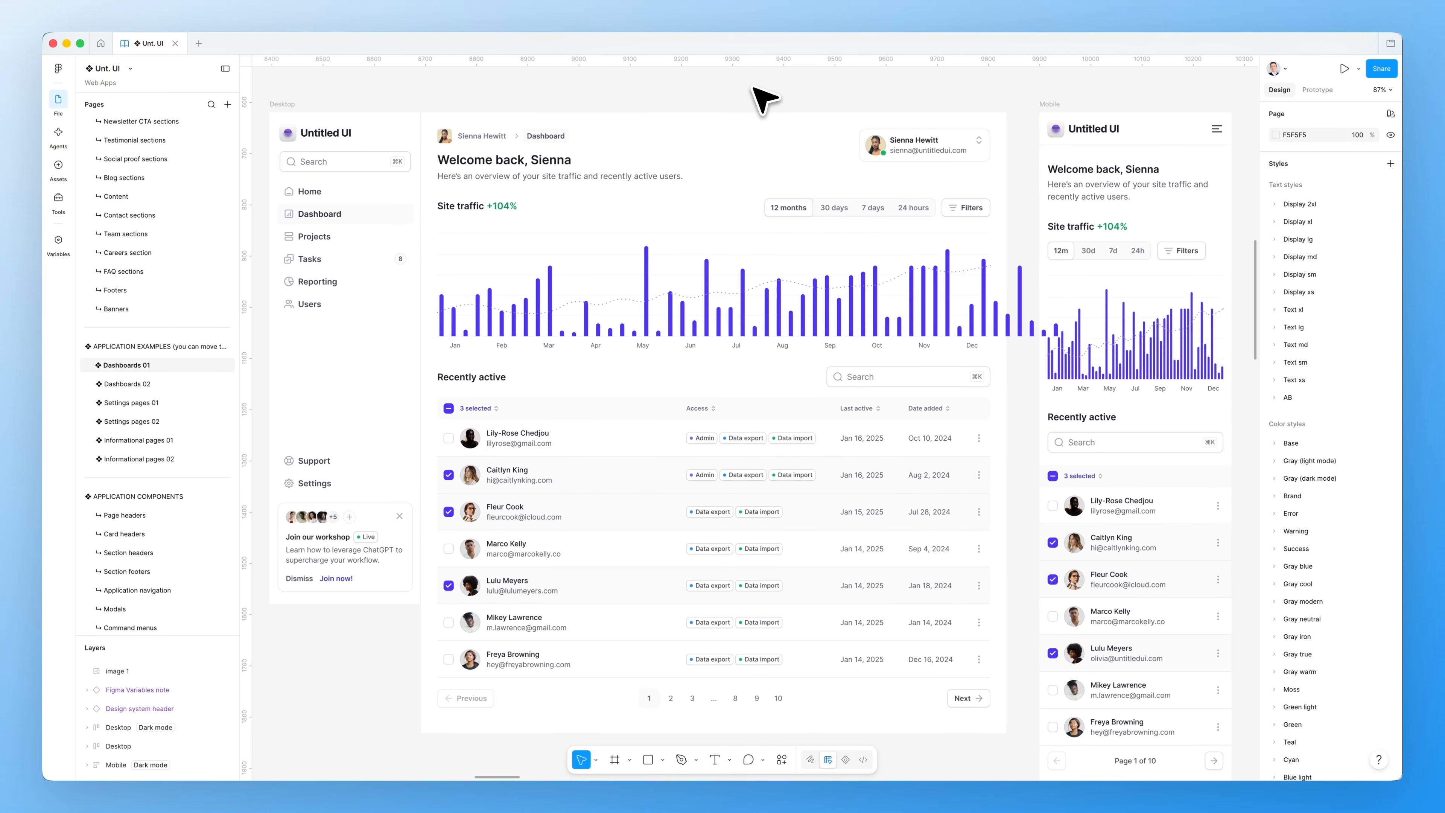
scroll(763, 97, "left", 2)
scroll(762, 97, "right", 6)
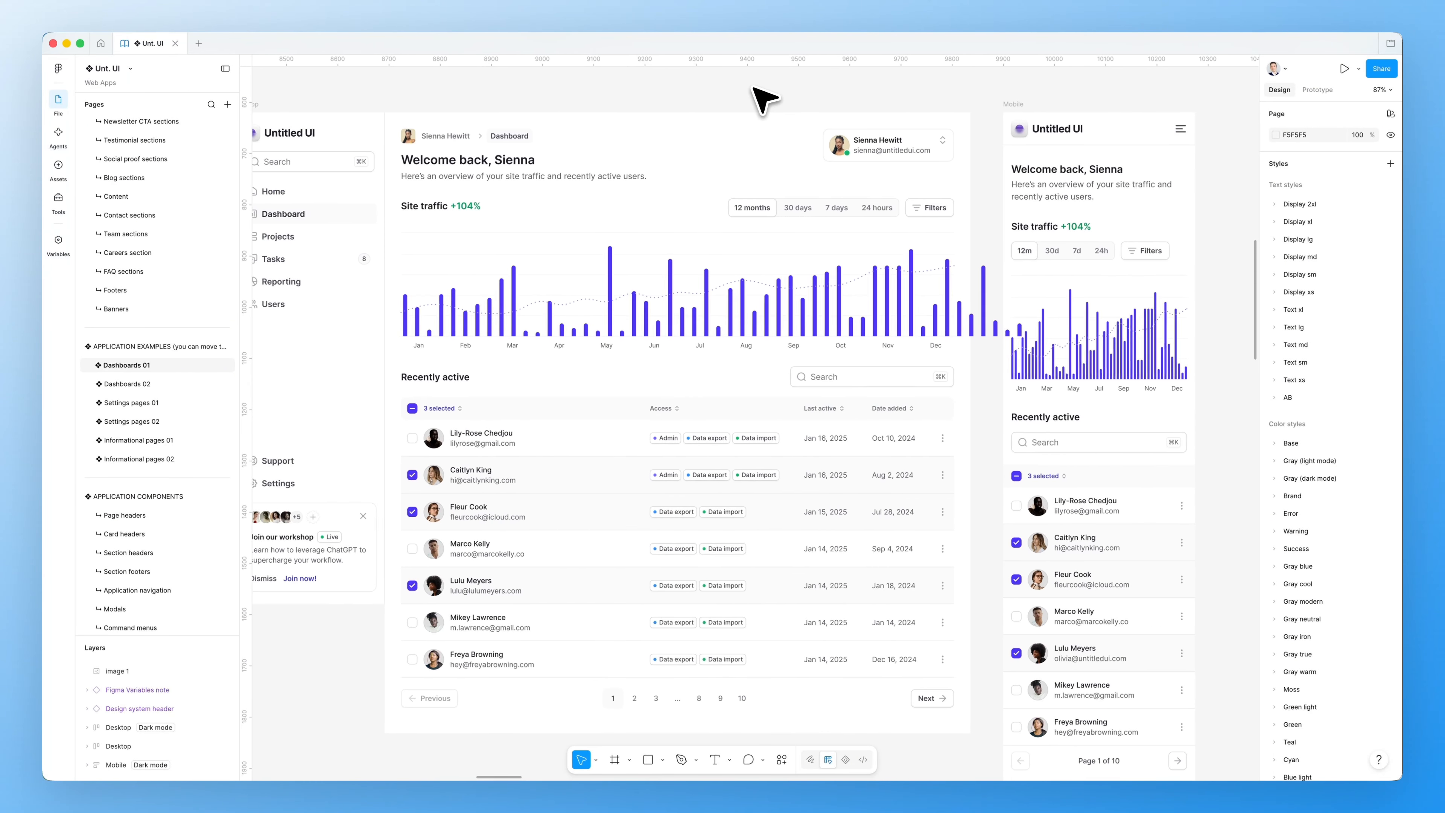
scroll(762, 97, "right", 12)
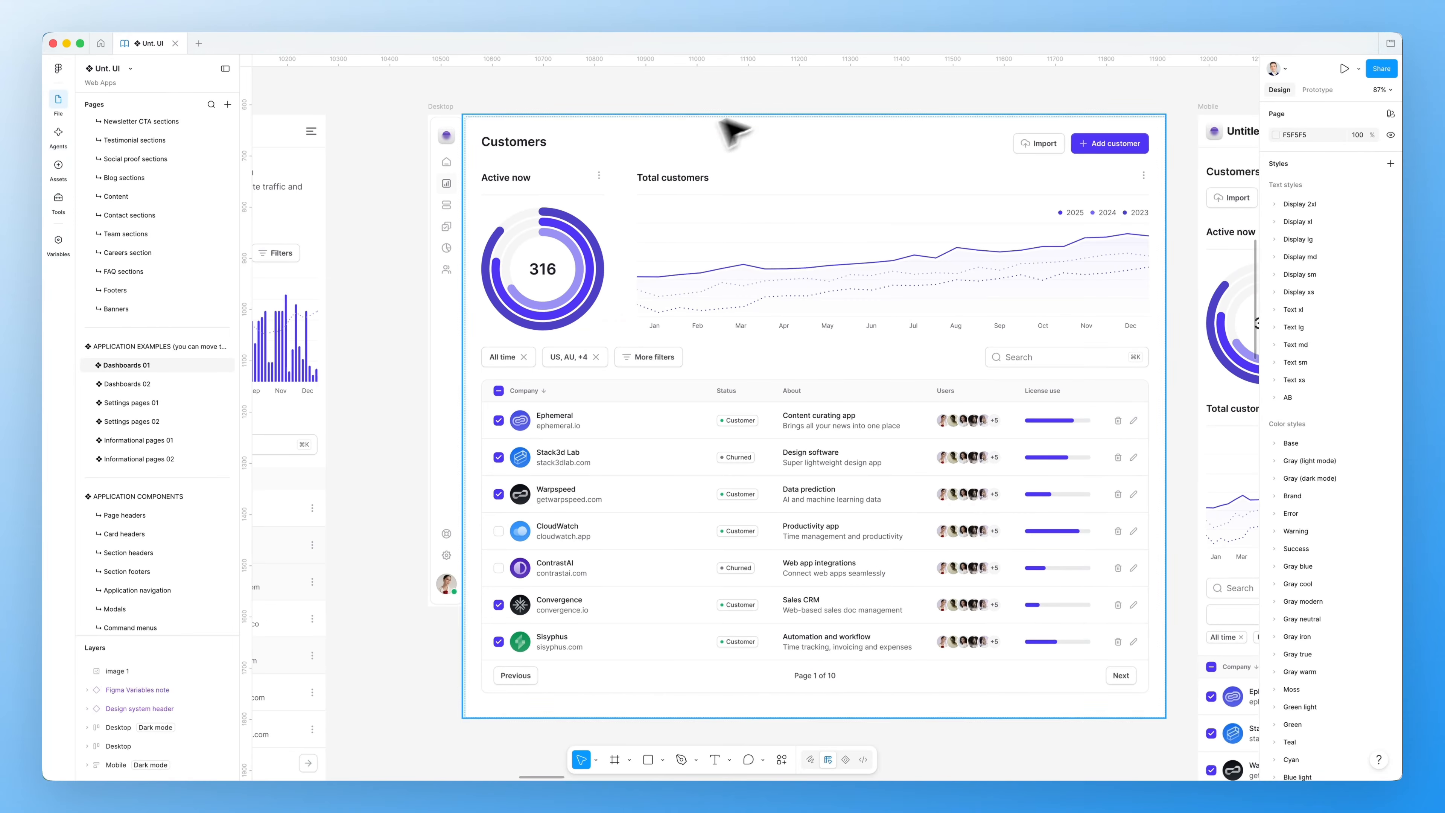
scroll(688, 161, "down", 5)
scroll(697, 171, "up", 1)
left_click(571, 213)
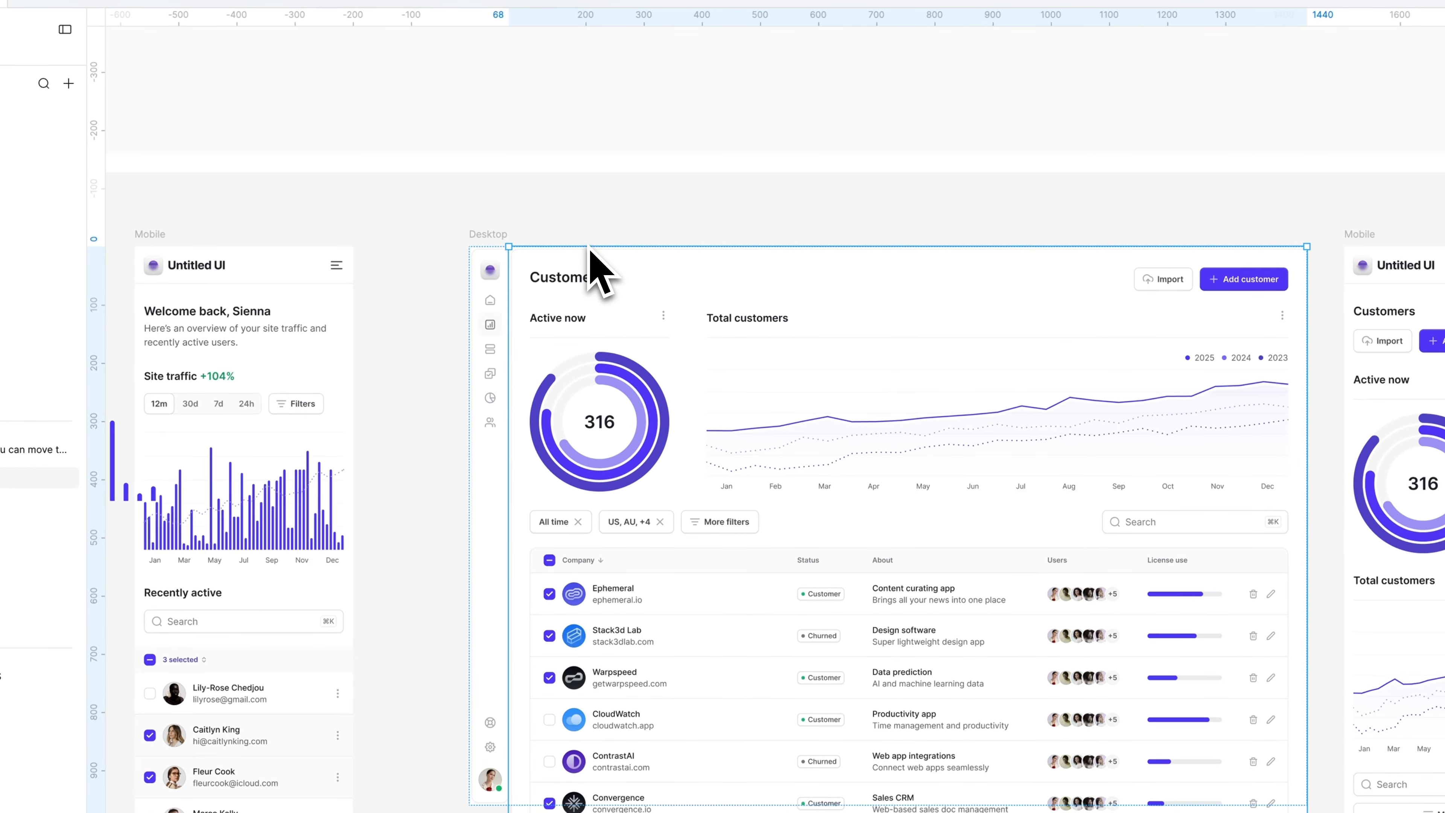
scroll(591, 284, "up", 15)
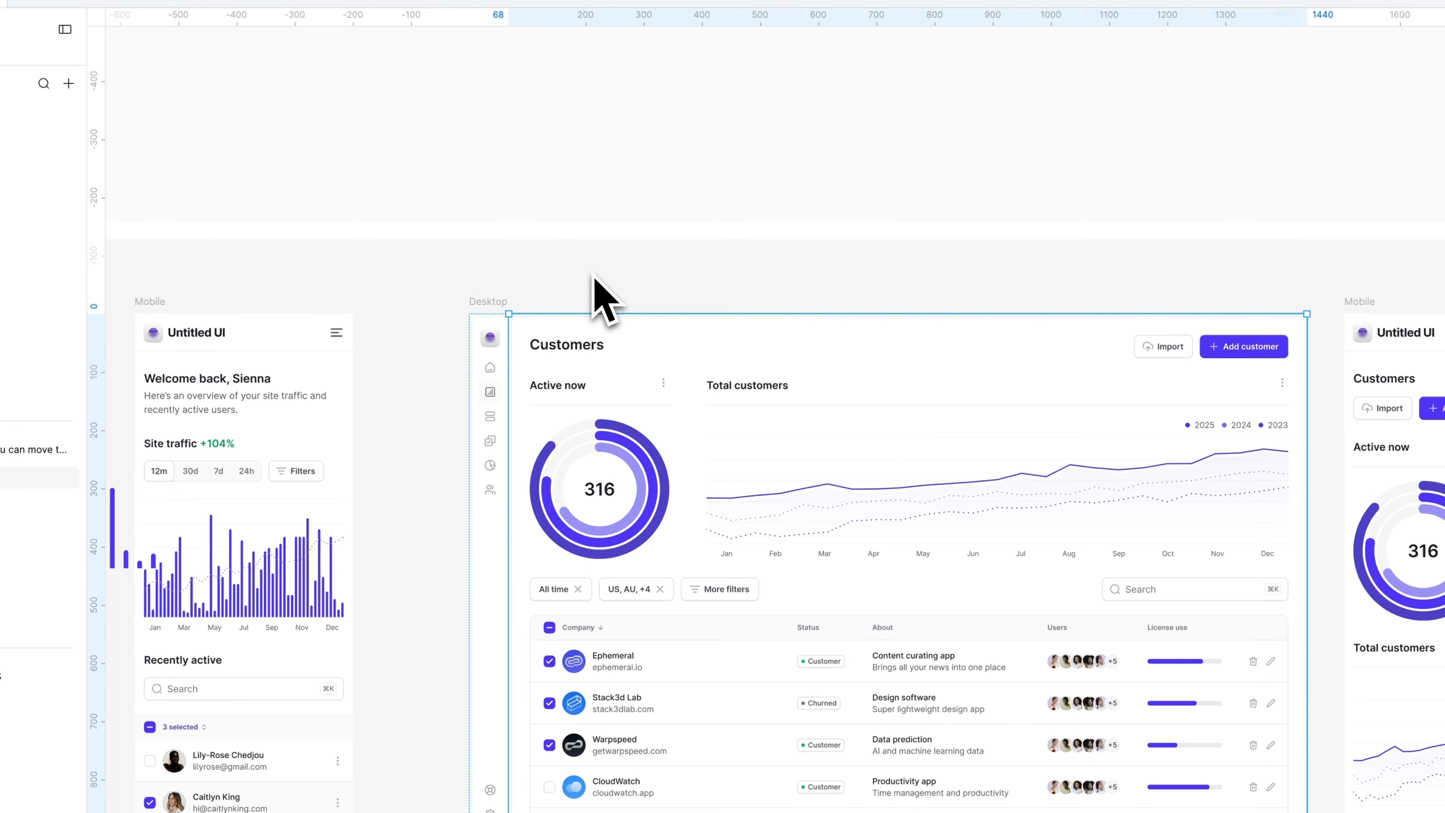
scroll(591, 270, "right", 20)
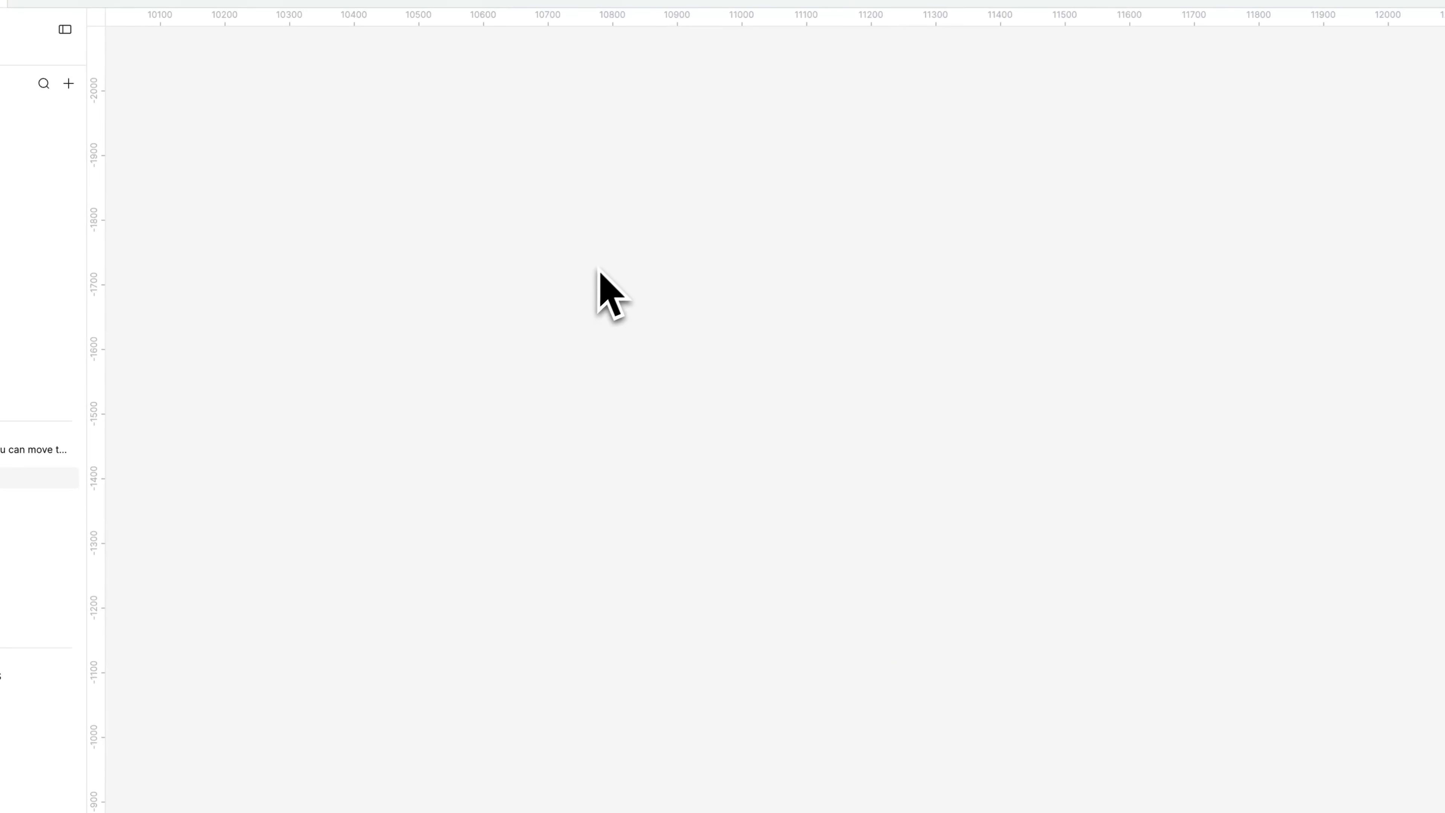
key("super+v")
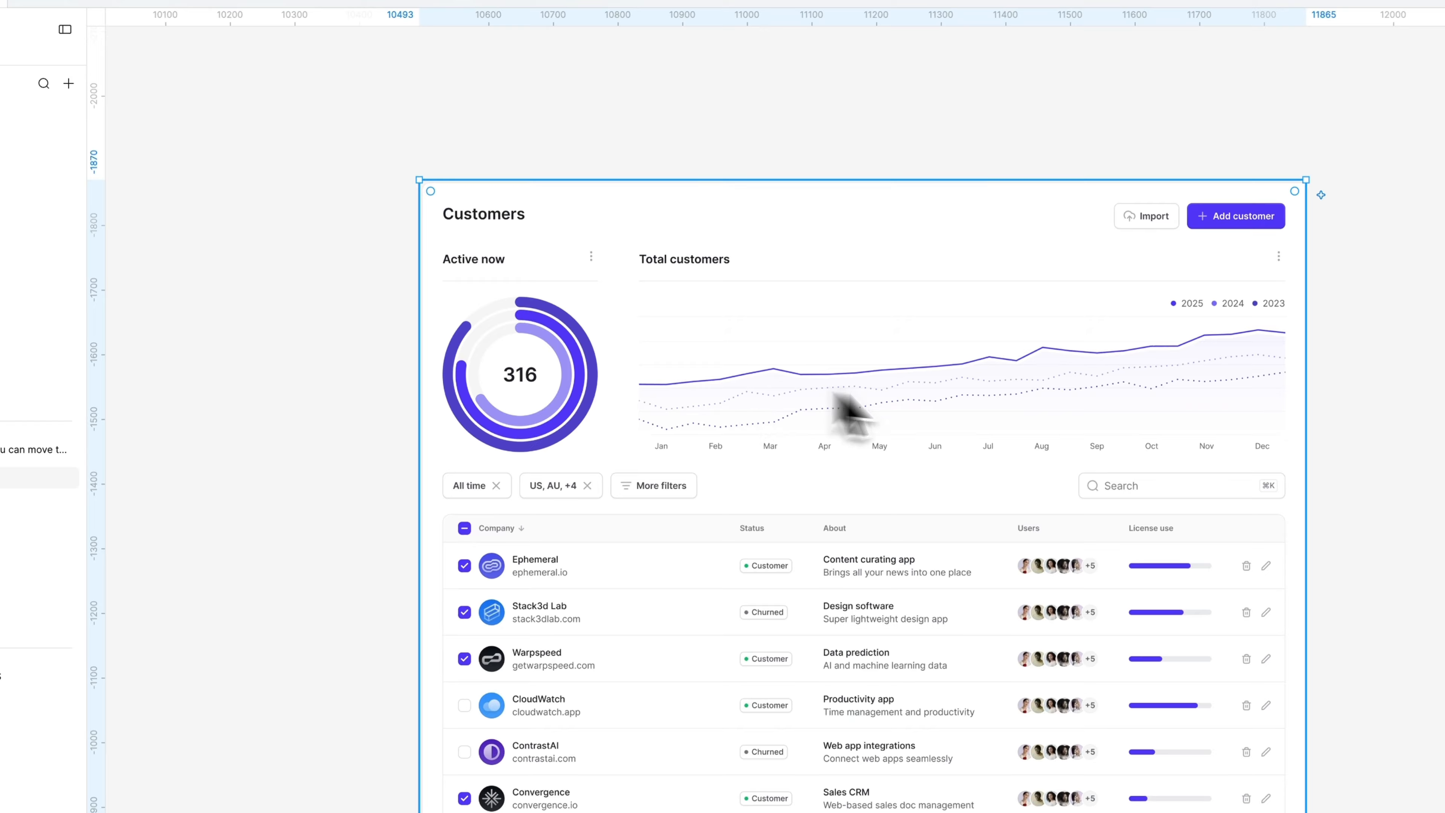
scroll(872, 523, "up", 1)
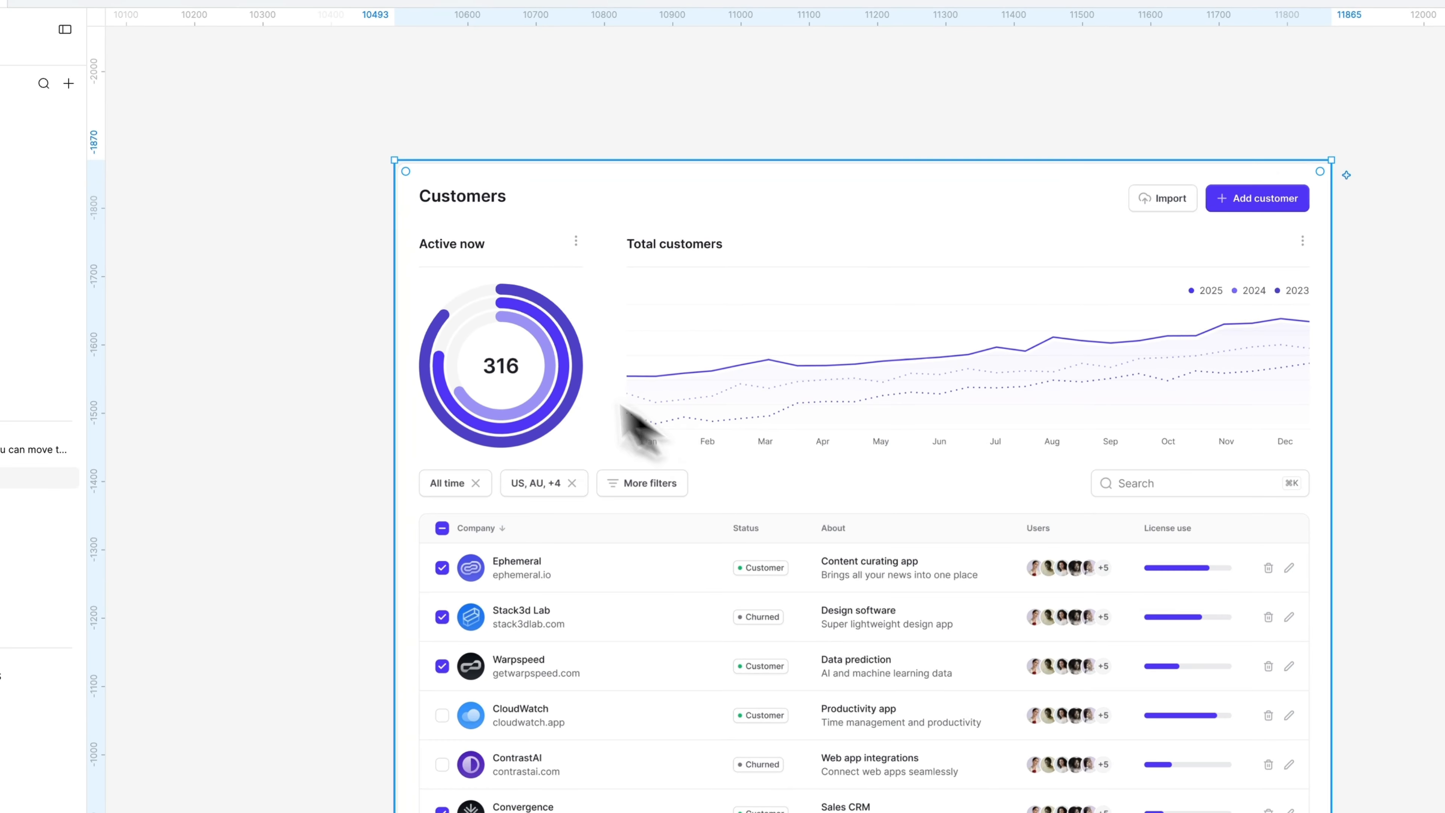
double_click(559, 362)
scroll(446, 393, "up", 3)
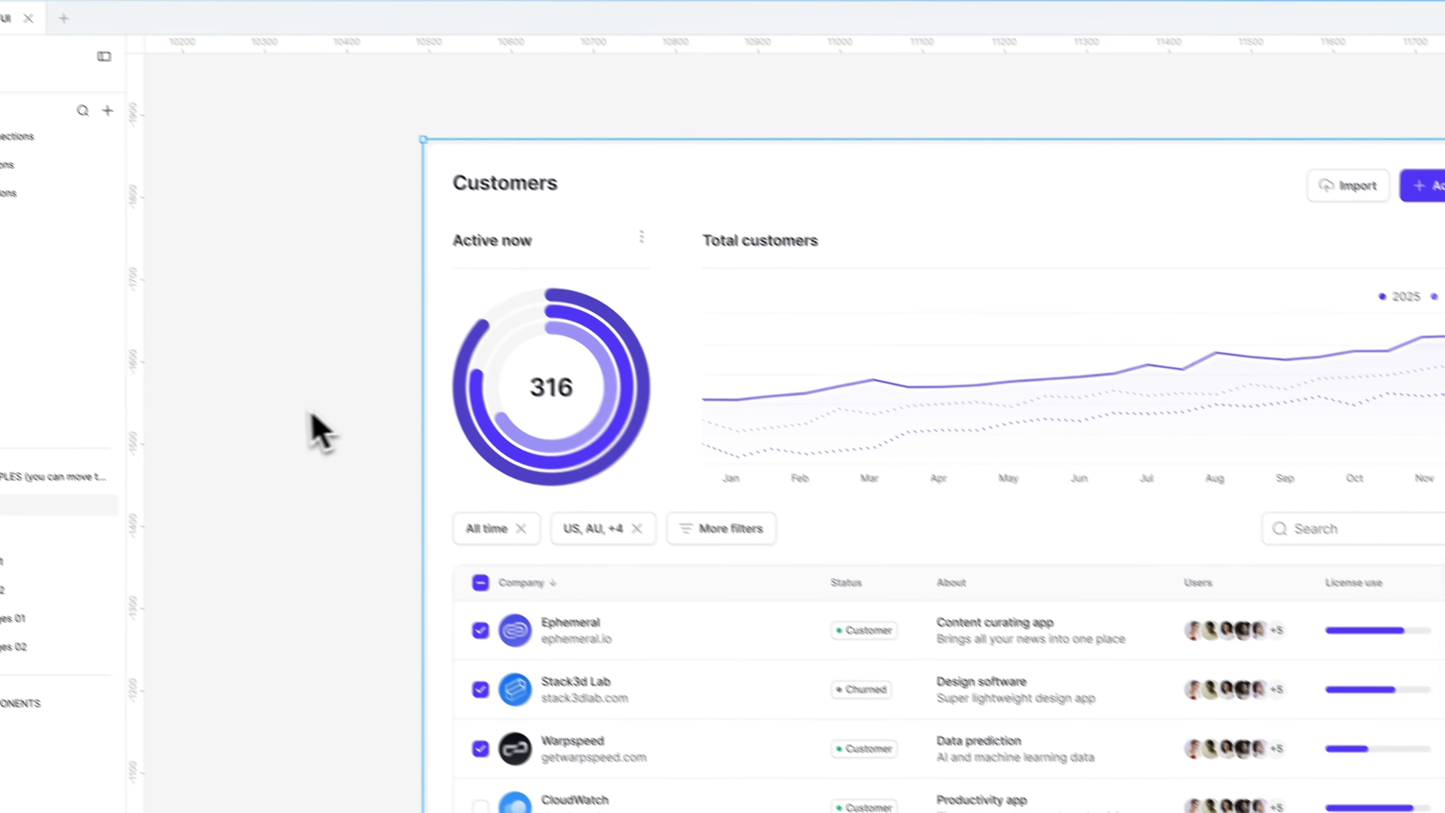
left_click(275, 388)
Start a new AI agent chat with the pasted Customers image attached
scroll(436, 461, "down", 3)
scroll(435, 461, "right", 3)
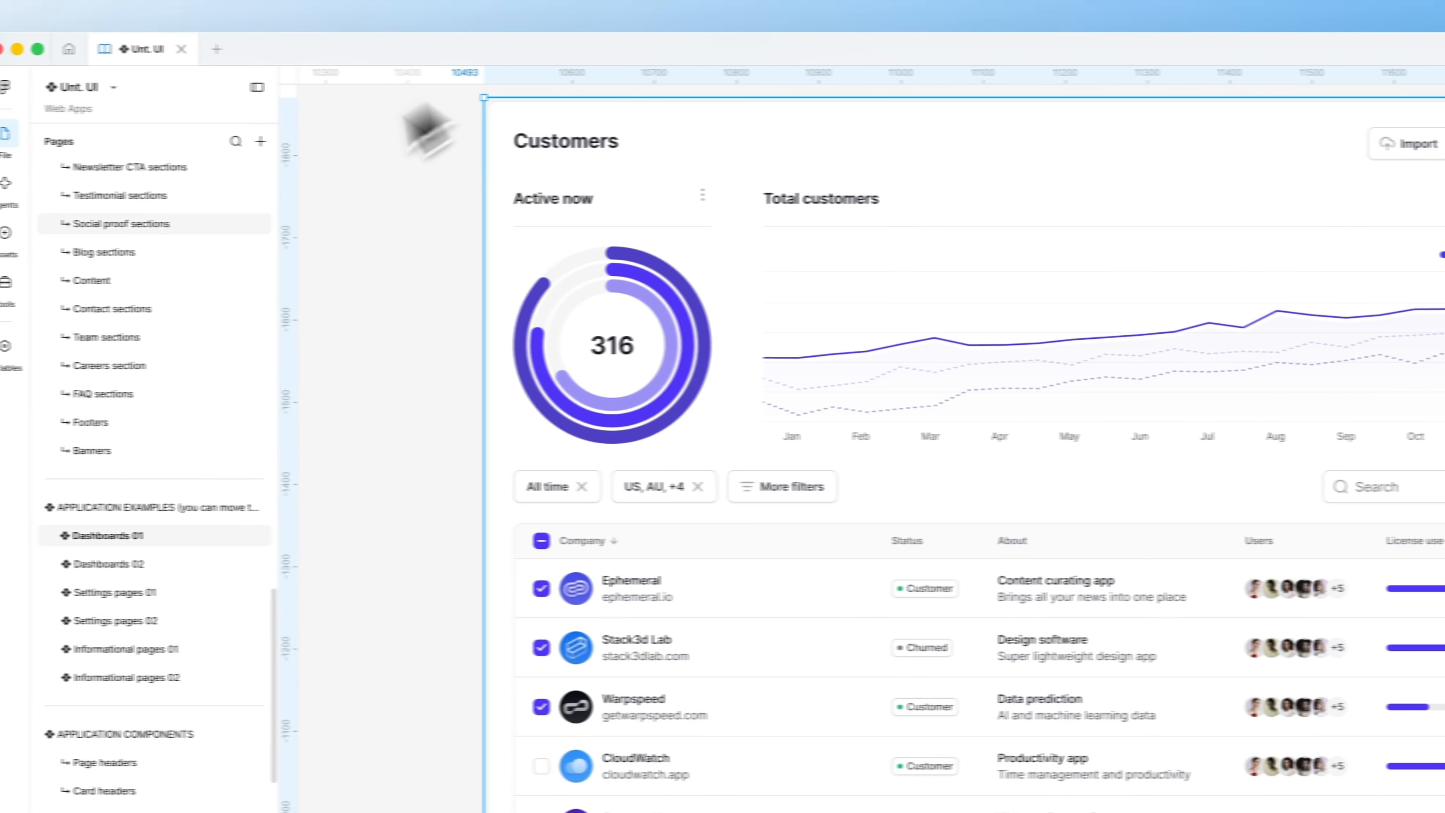
left_click(63, 192)
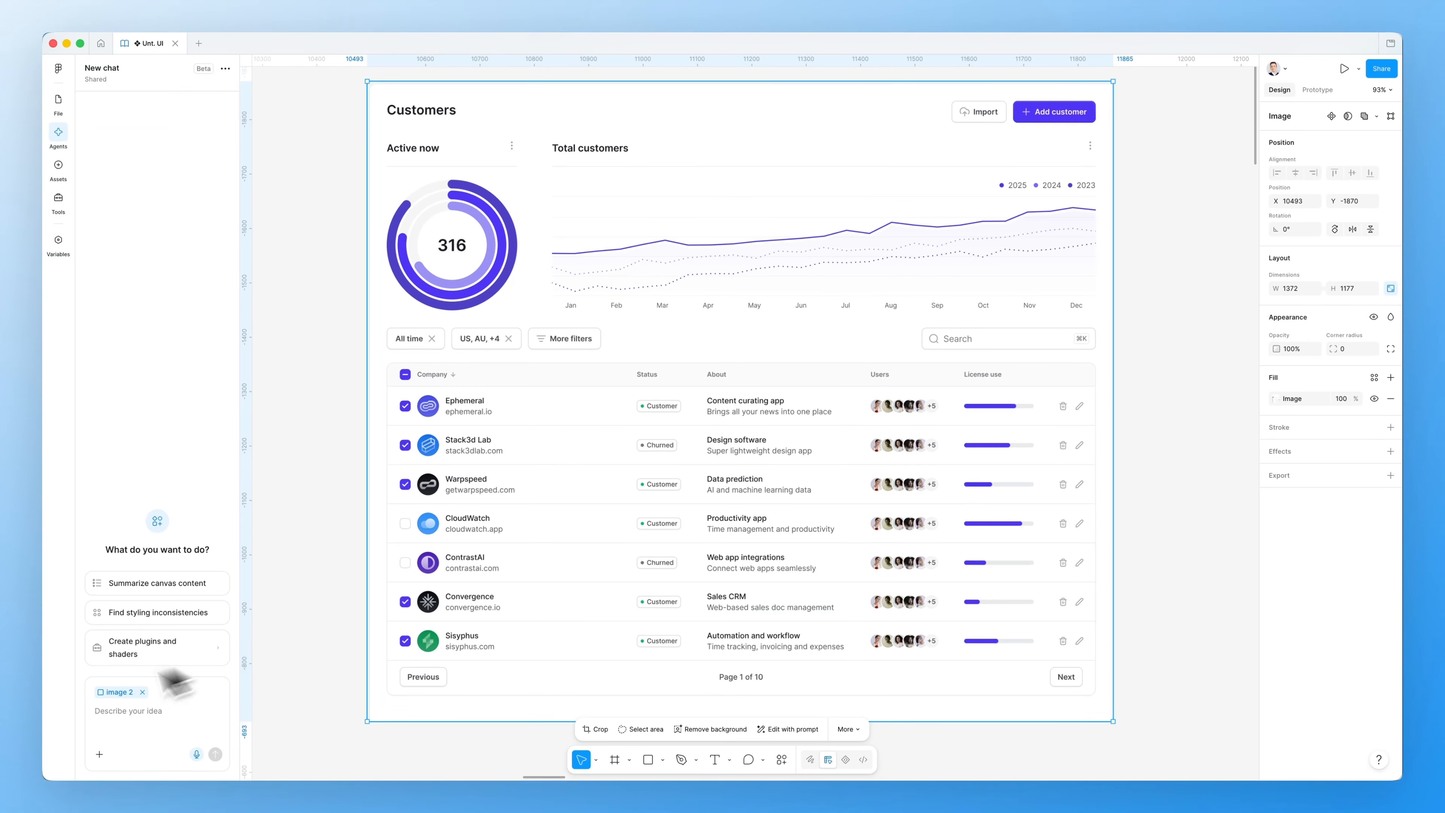
Ask the agent to rebuild the Customers image as an editable Figma screen using the design system
left_click(166, 714)
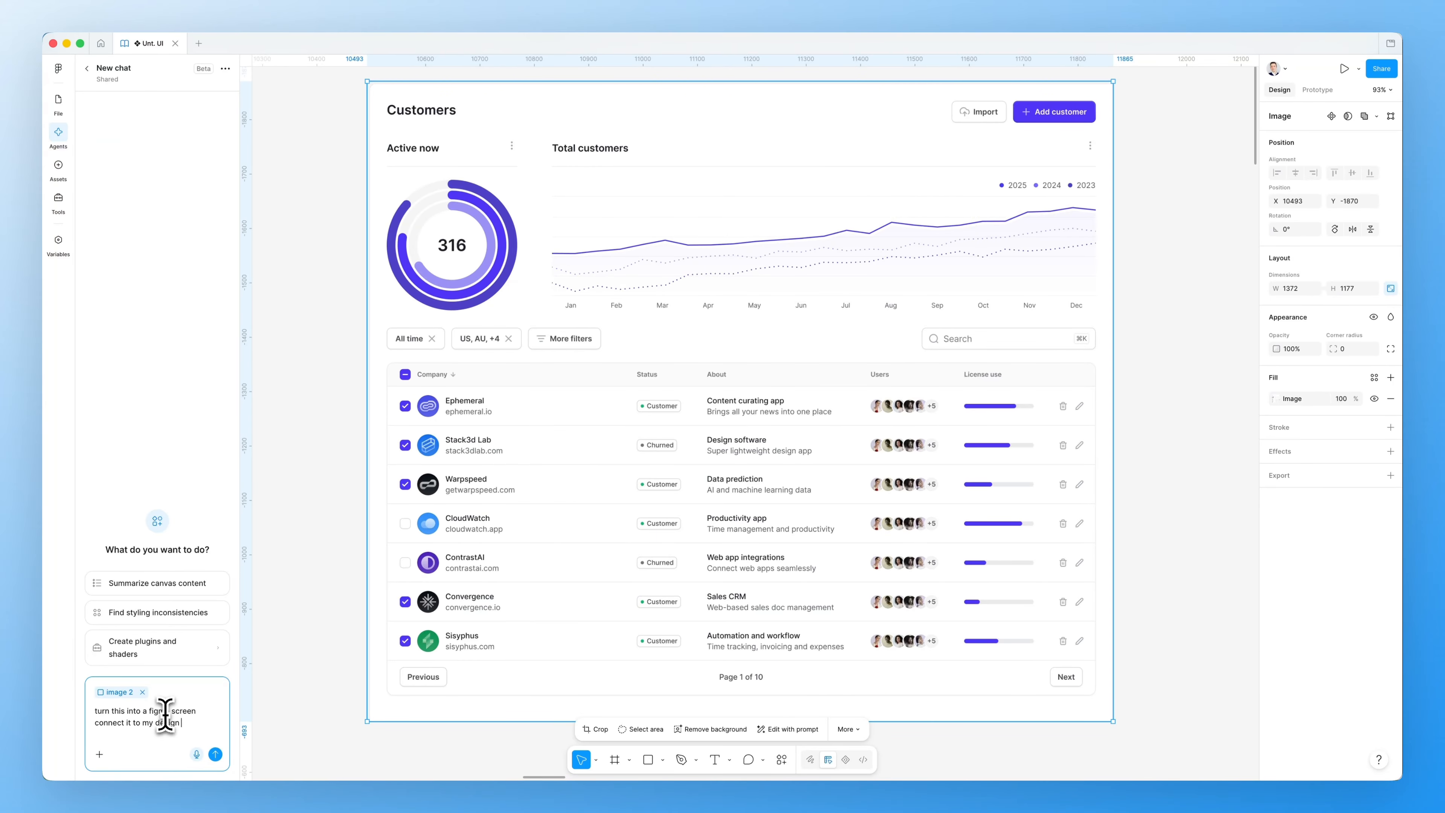
type("in this file")
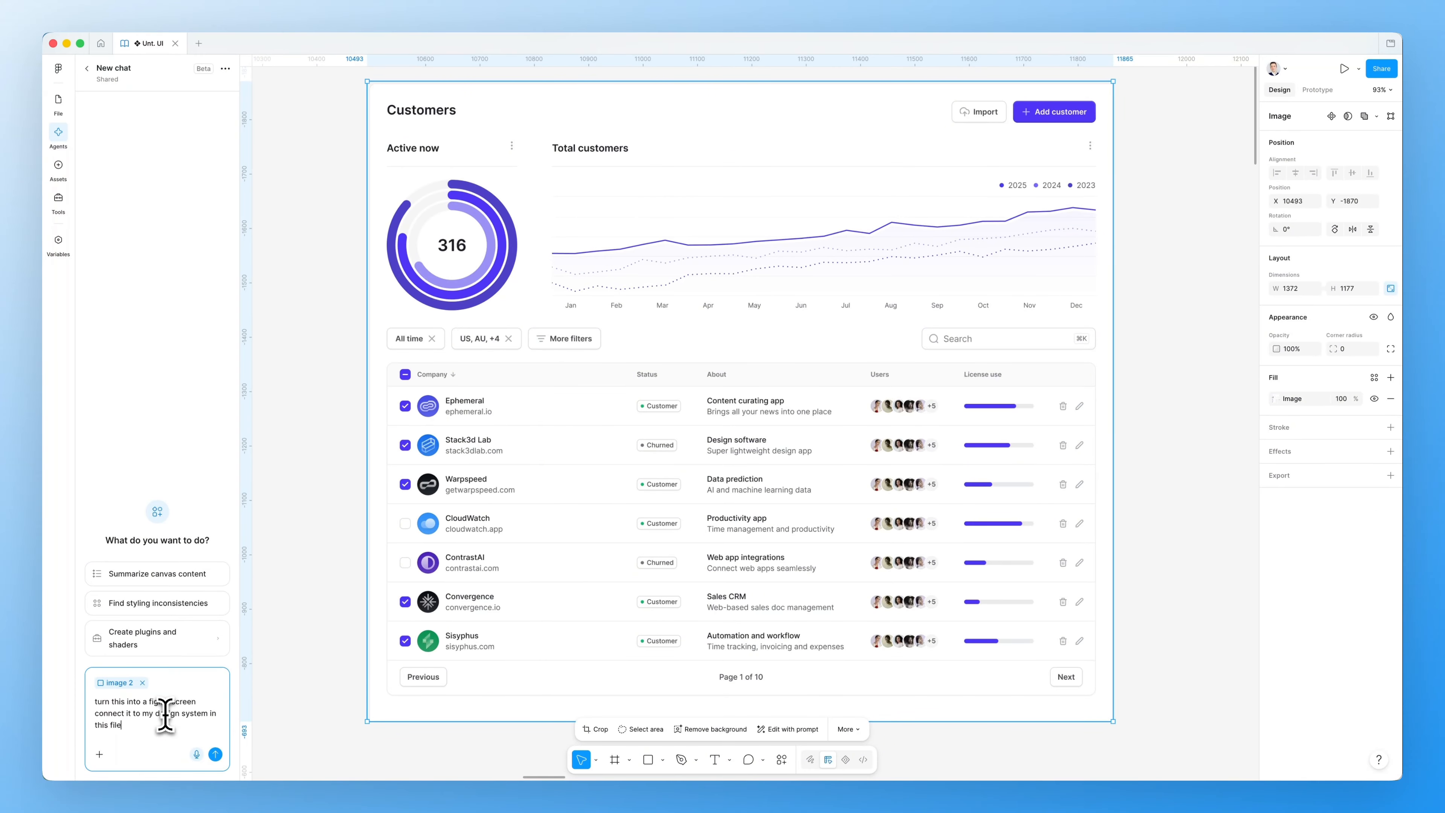
key("Return")
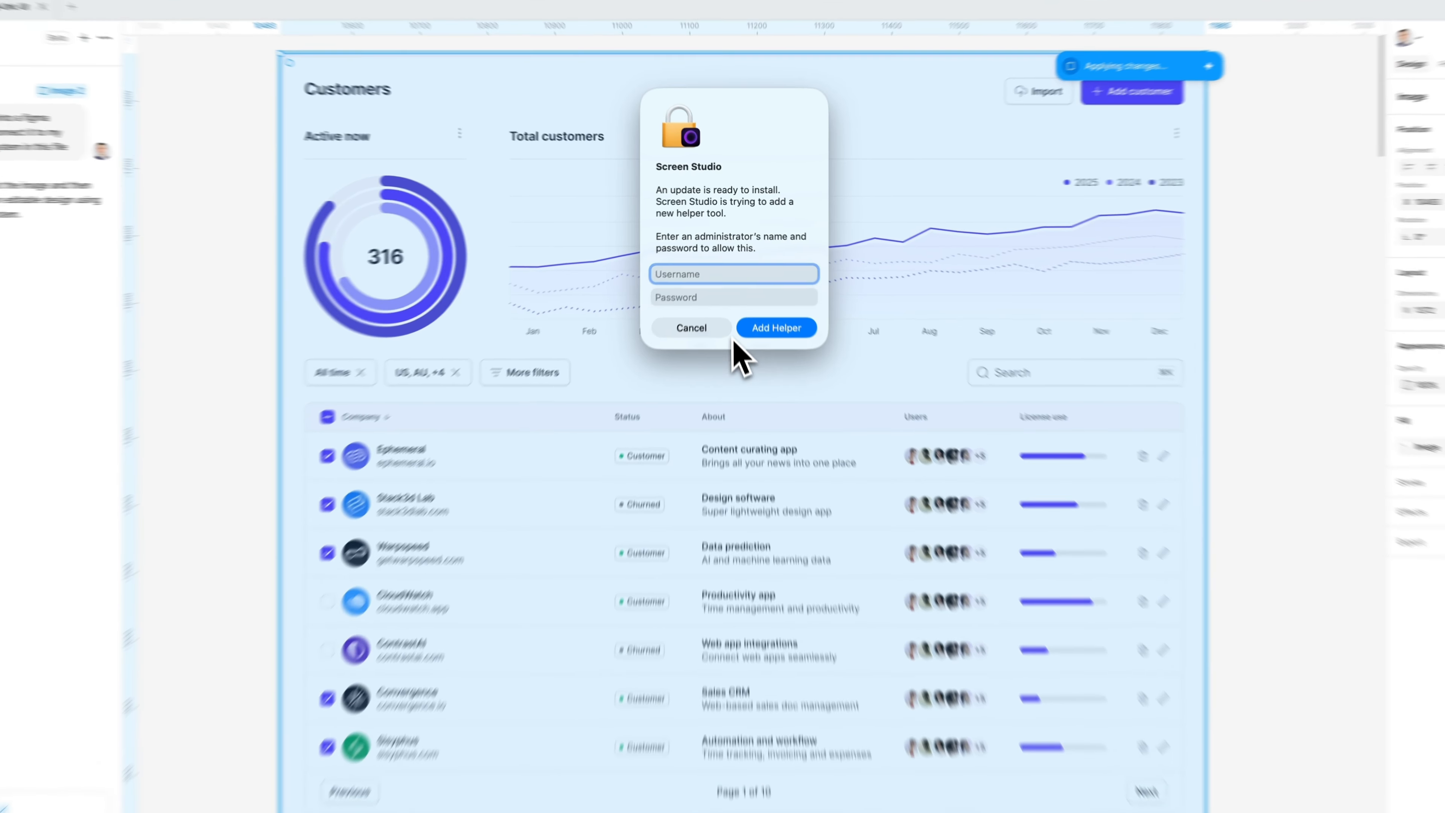
left_click(704, 298)
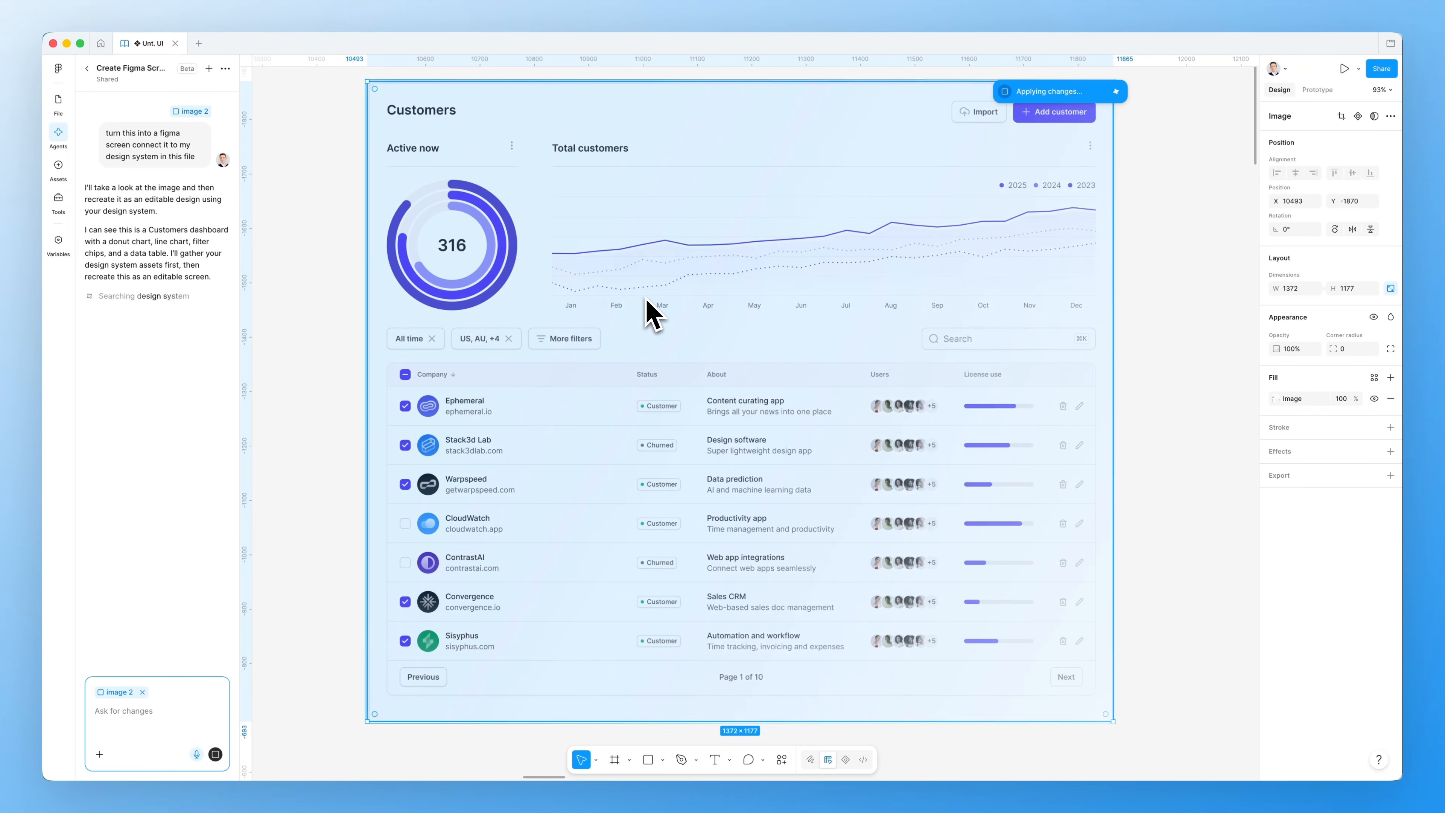
Pan the canvas while the agent analyses the image and gathers design system components
scroll(645, 298, "right", 1)
scroll(649, 313, "left", 1)
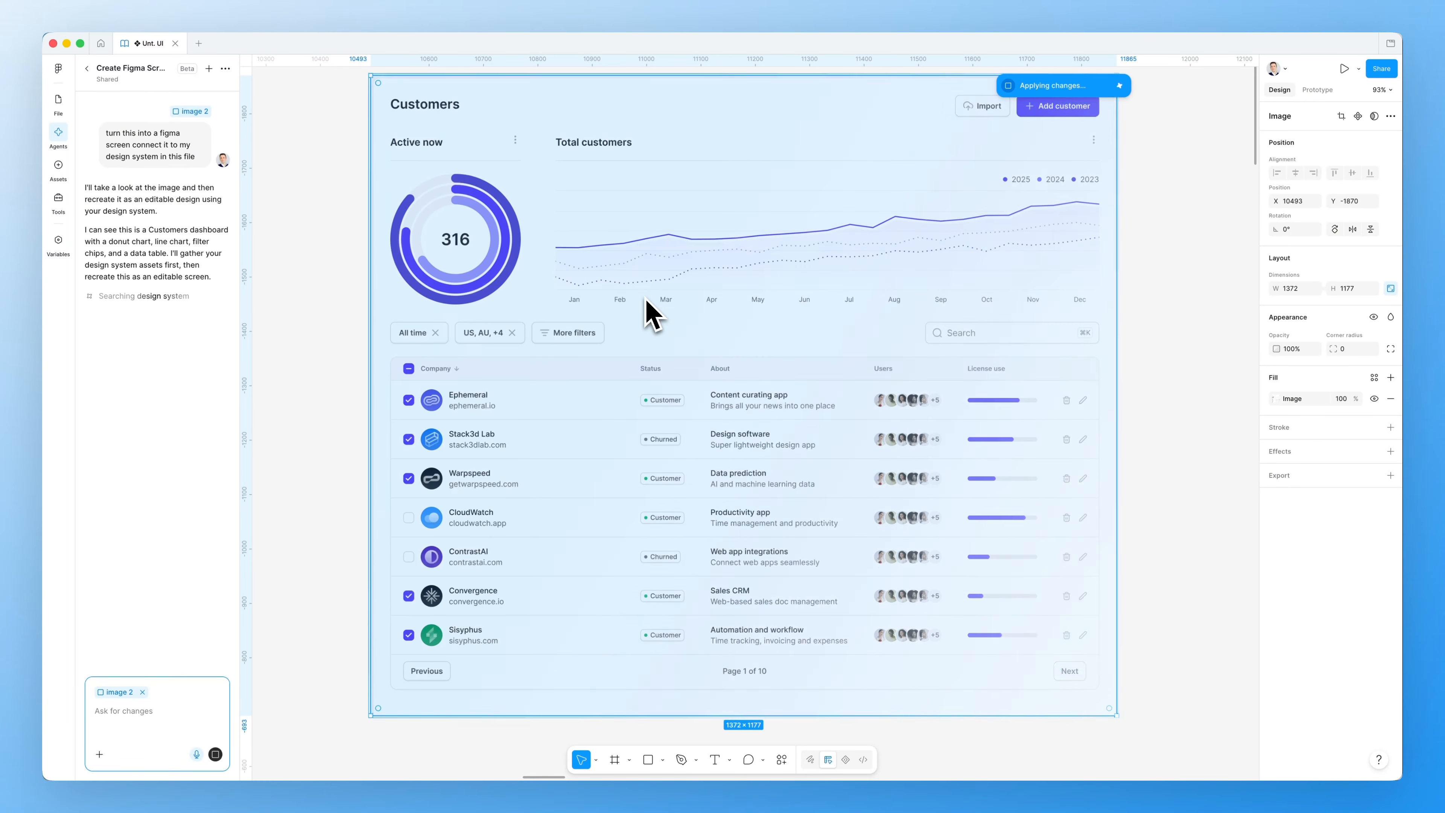
scroll(648, 313, "right", 3)
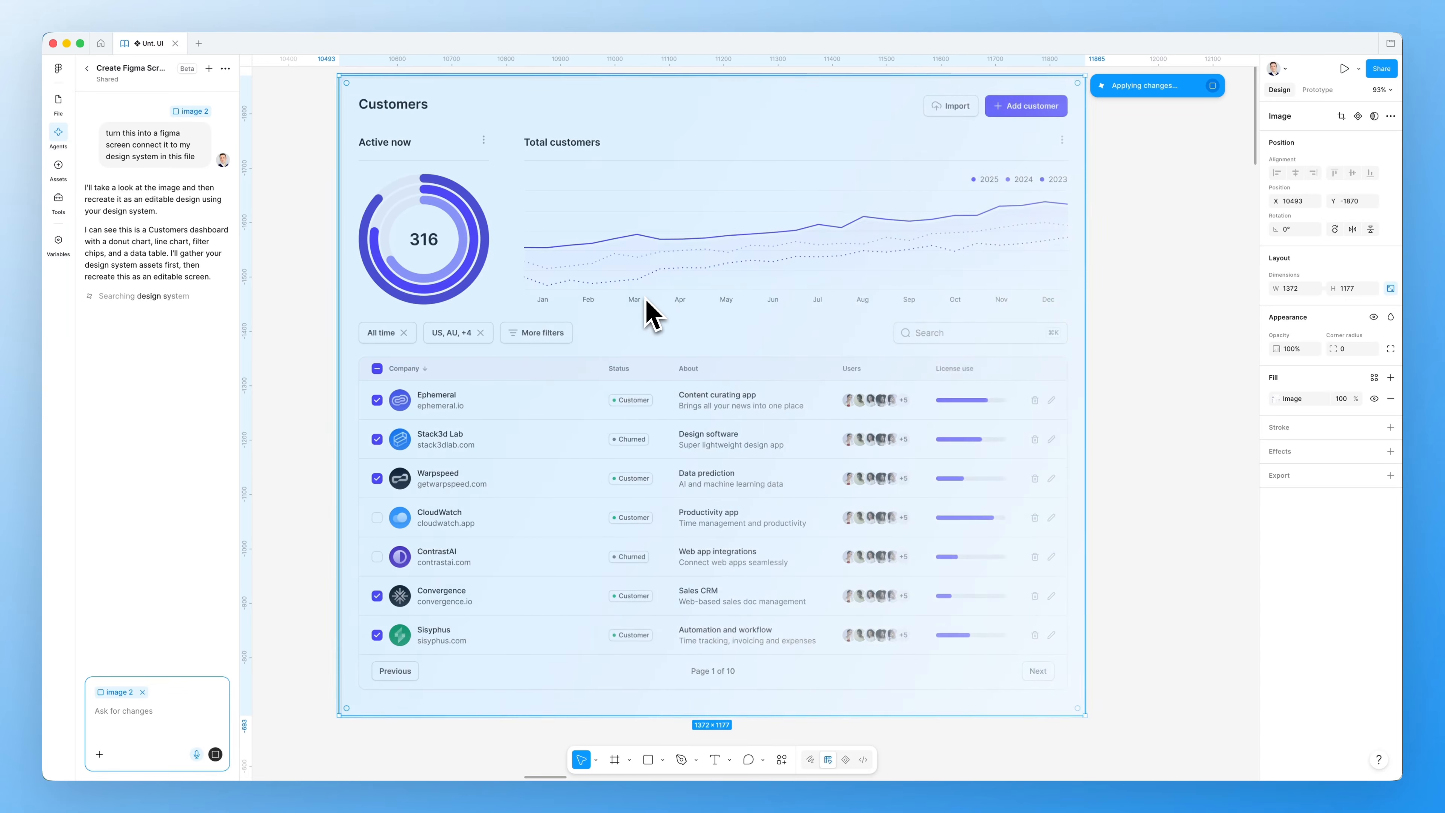
scroll(647, 302, "left", 2)
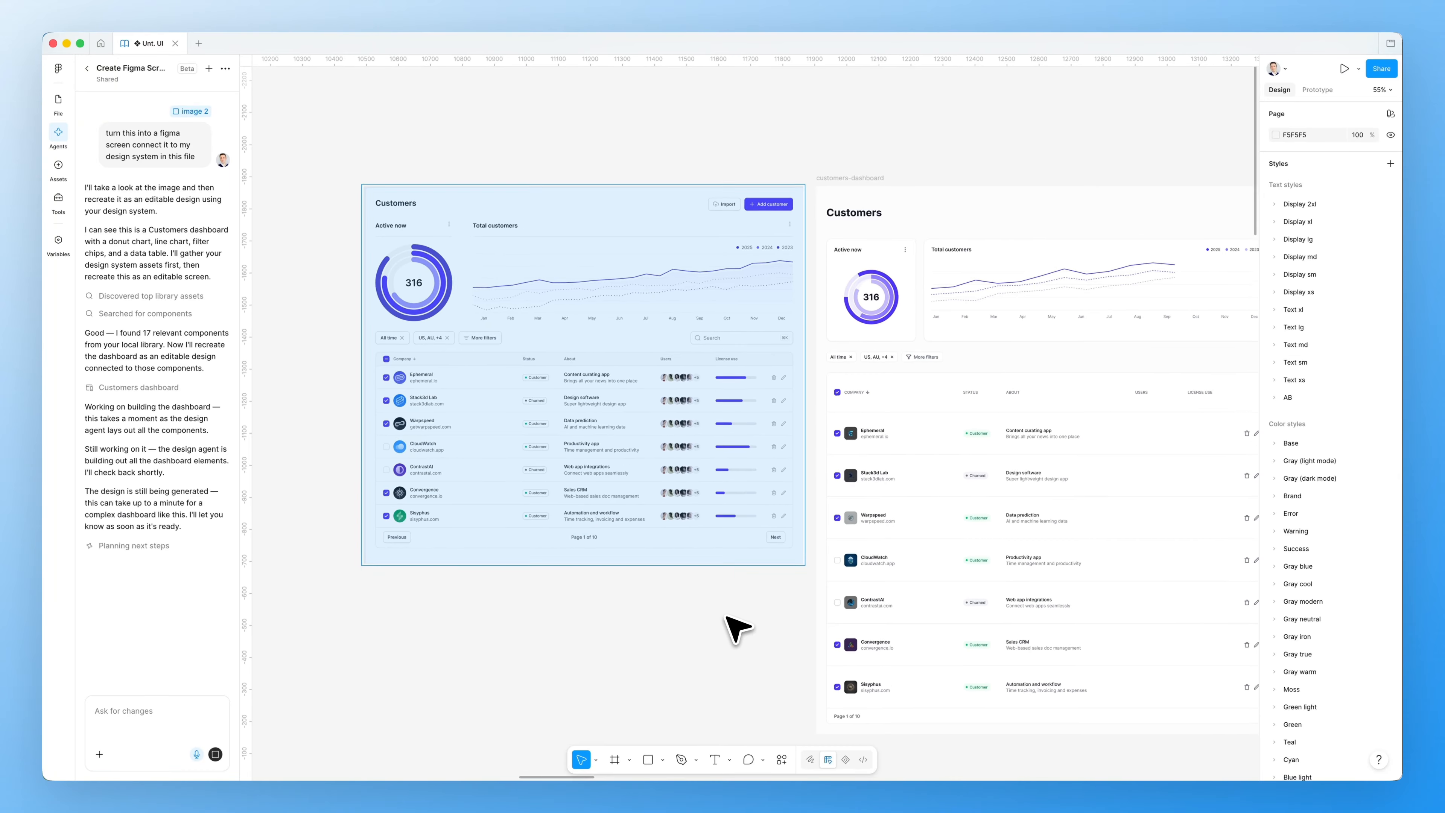
Inspect the generated customers table, trying a smaller Ephemeral row padding and undoing it
scroll(757, 575, "down", 3)
scroll(757, 575, "right", 3)
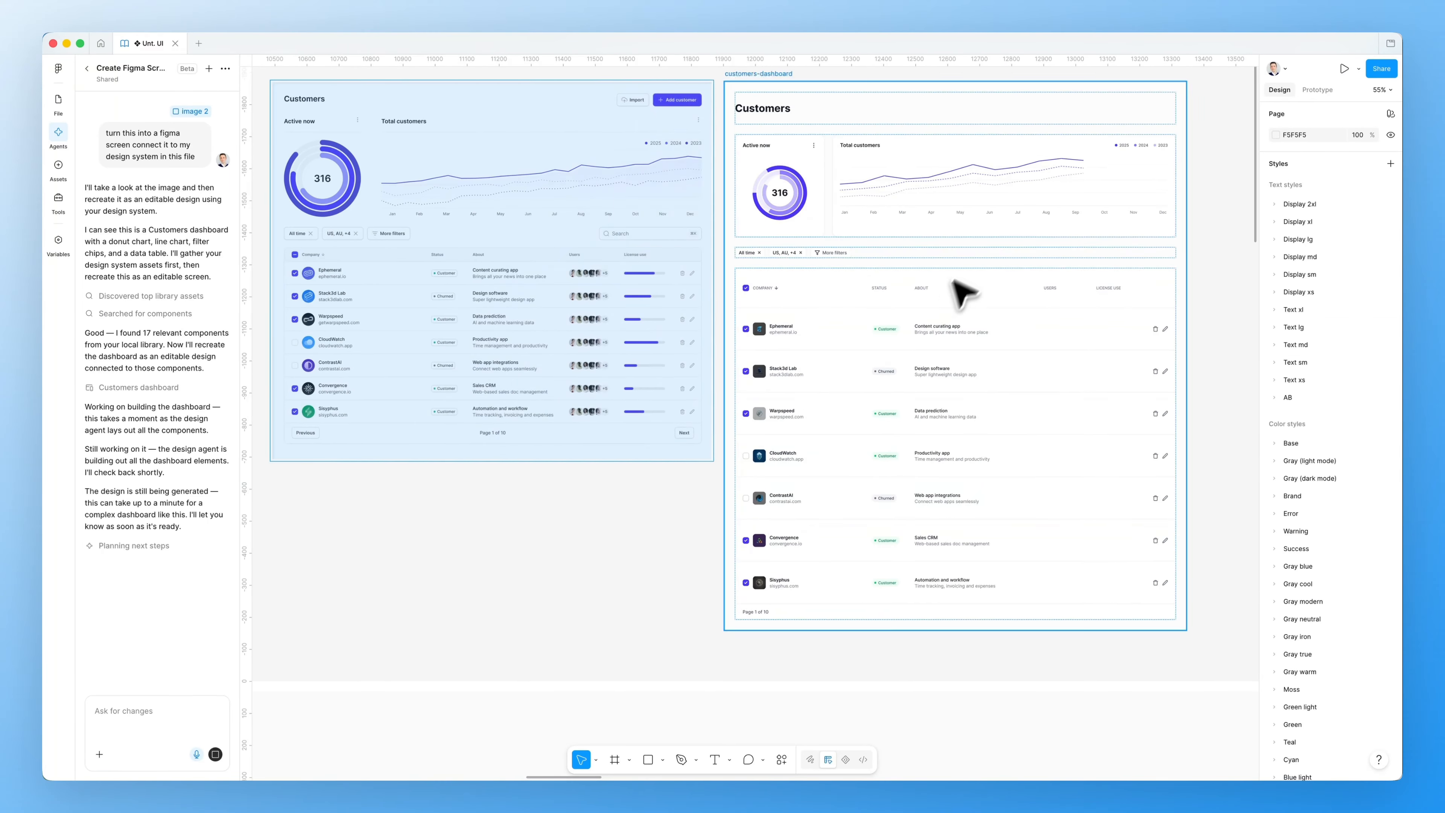
scroll(968, 370, "up", 5)
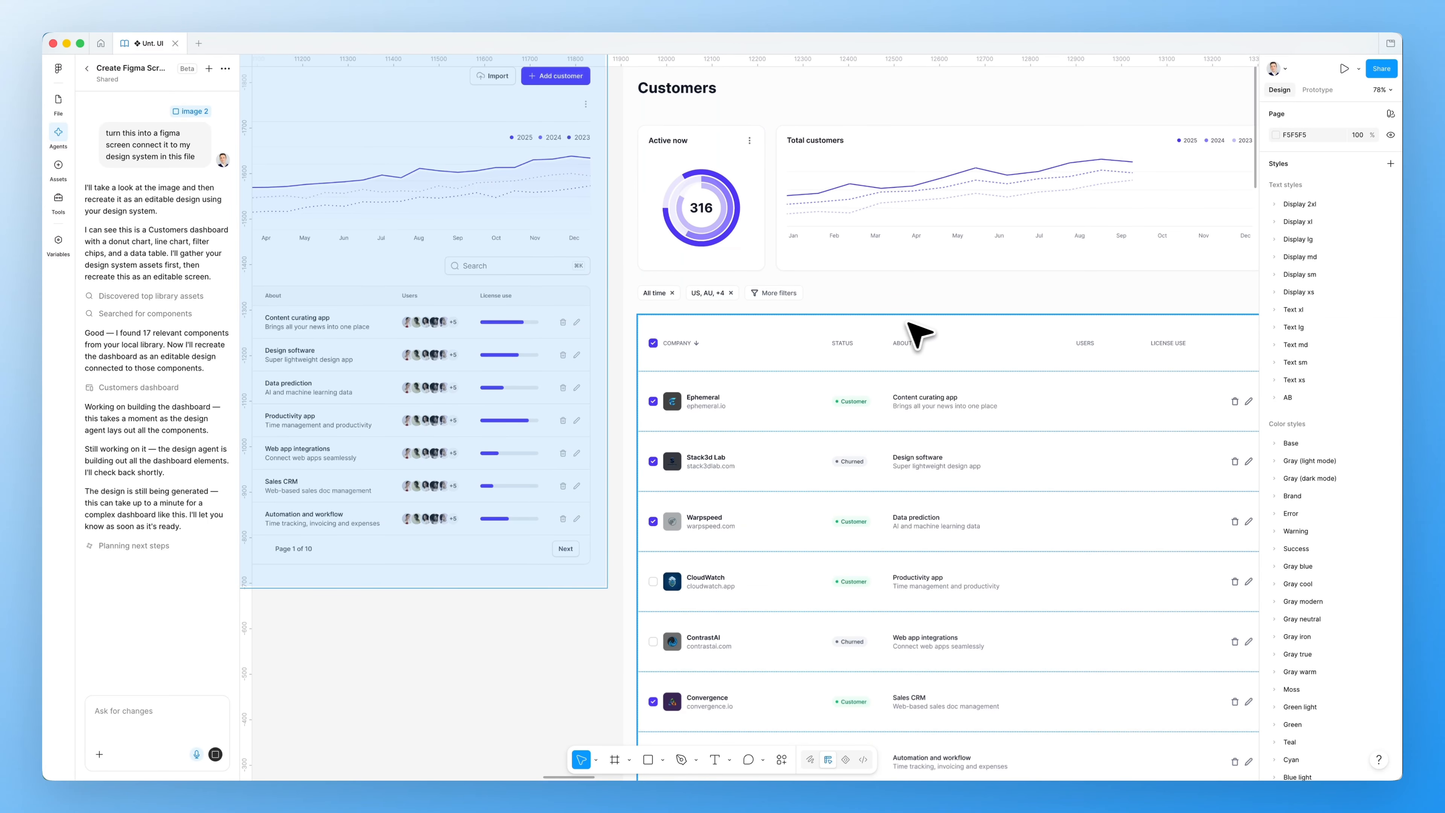
scroll(916, 335, "up", 3)
scroll(916, 335, "right", 2)
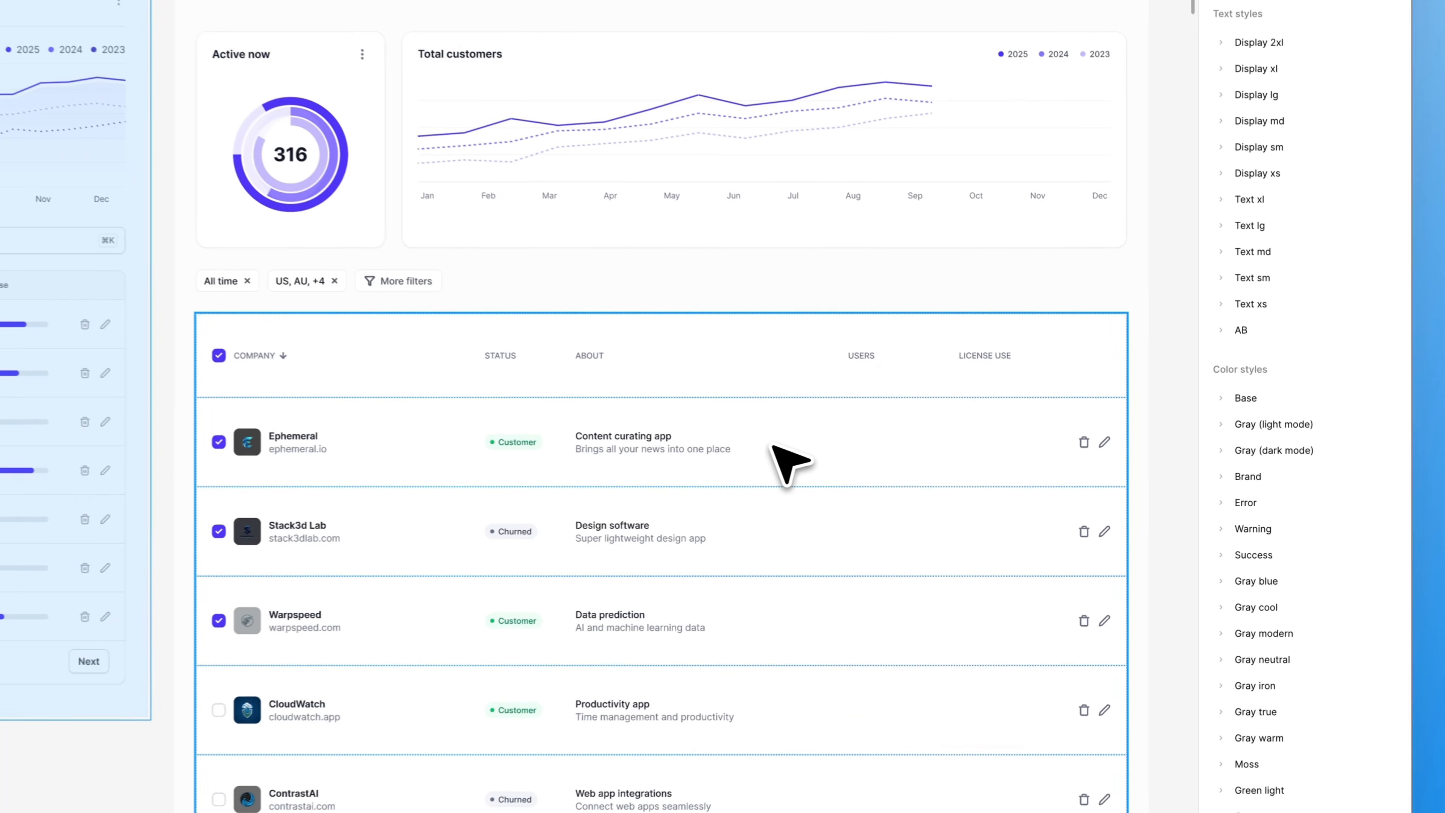
left_click(944, 459)
left_click(674, 444)
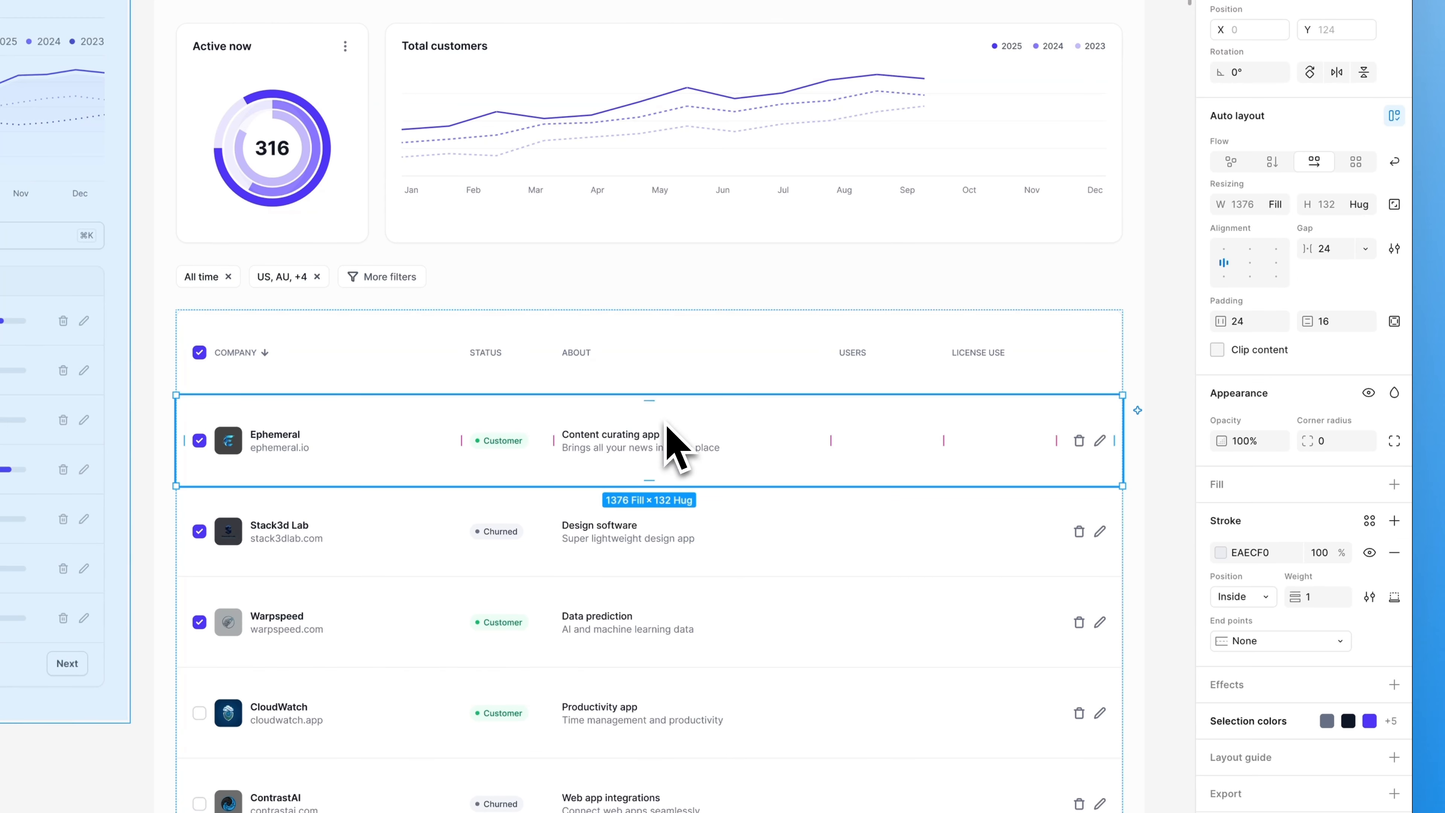
left_click_drag(649, 405, 654, 388)
key("super+z")
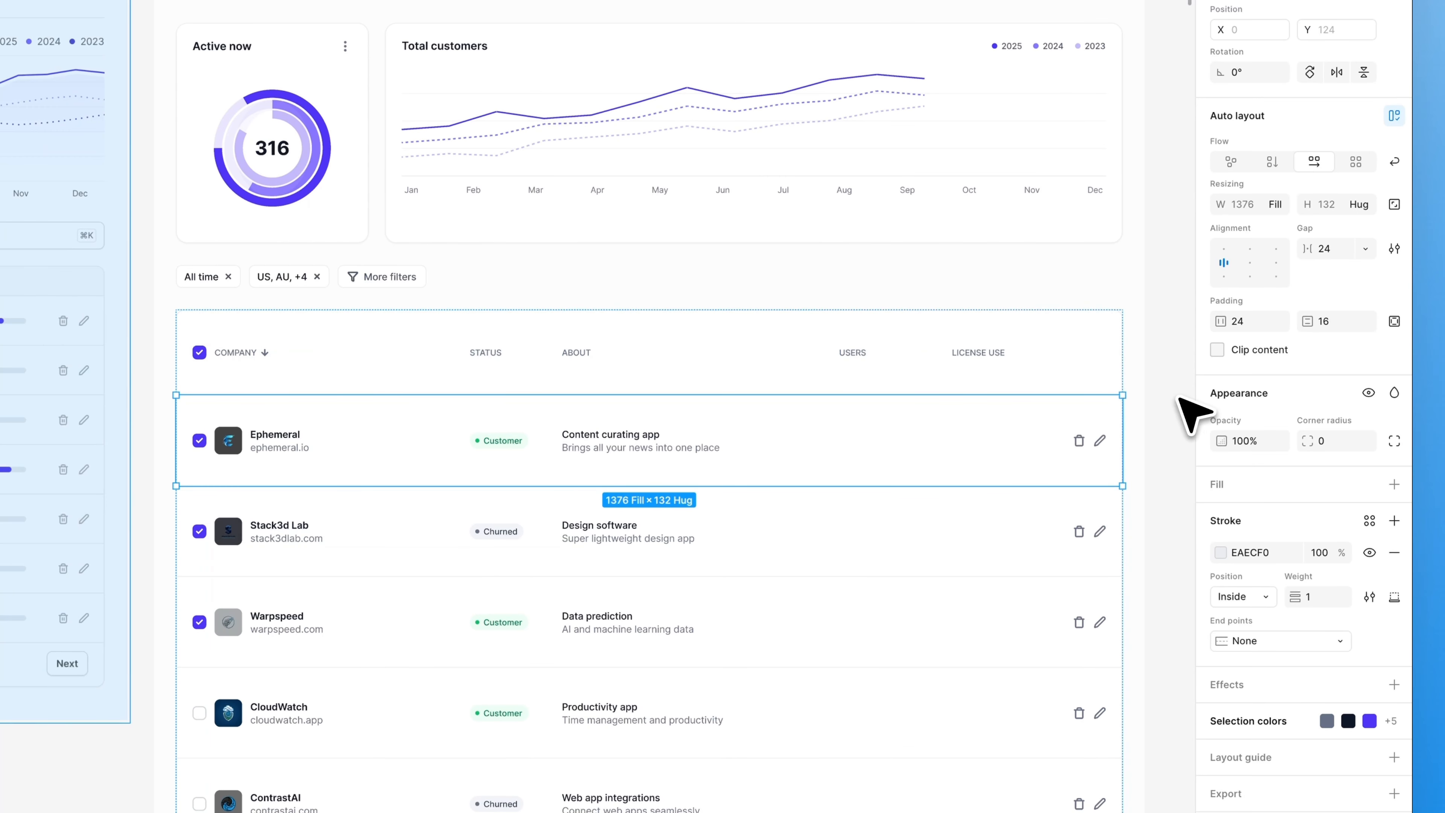
left_click(1176, 398)
Pan around the finished customers-dashboard frame beside the reference image
scroll(958, 413, "down", 5)
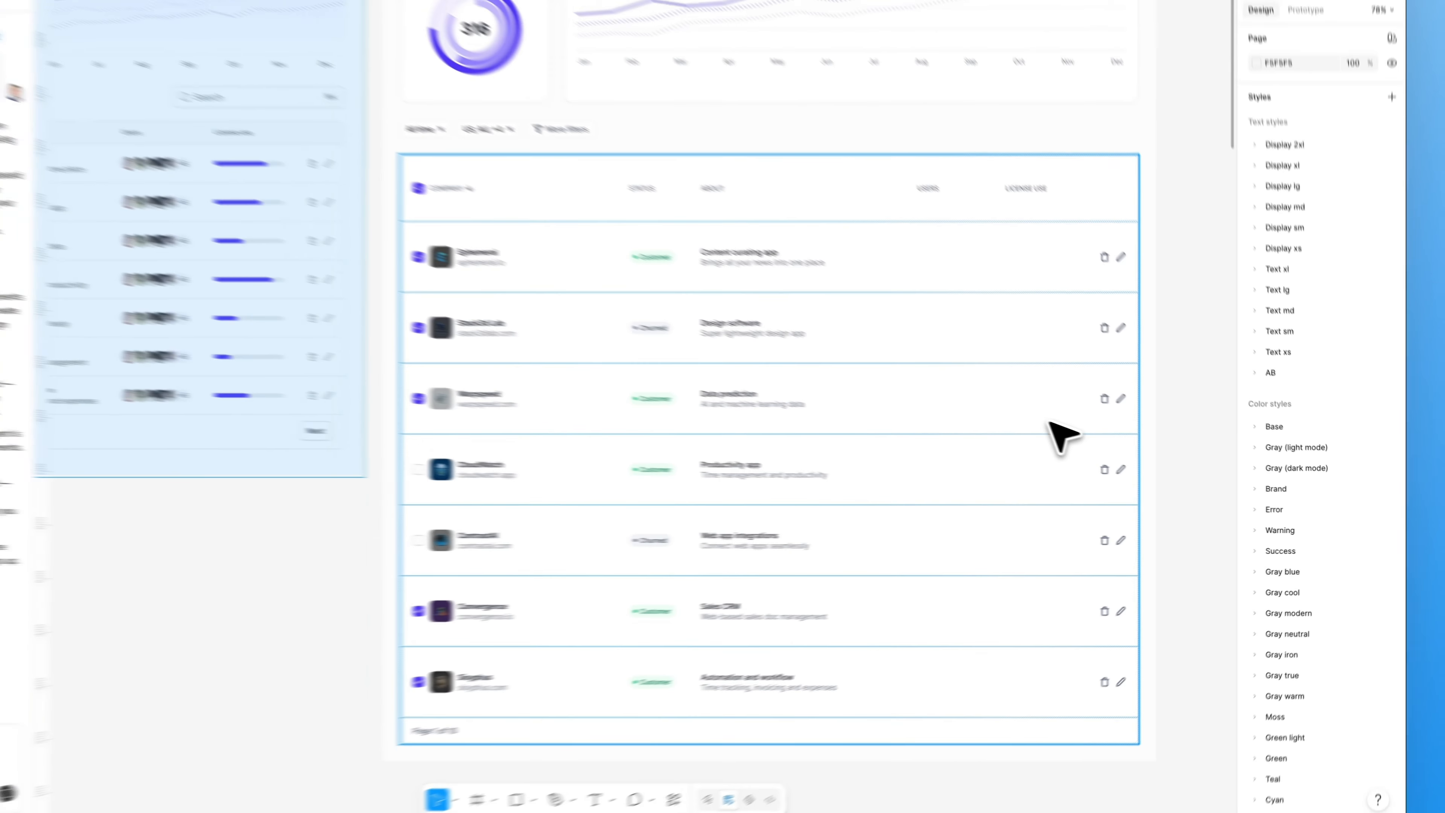
scroll(922, 390, "up", 1)
scroll(879, 386, "right", 1)
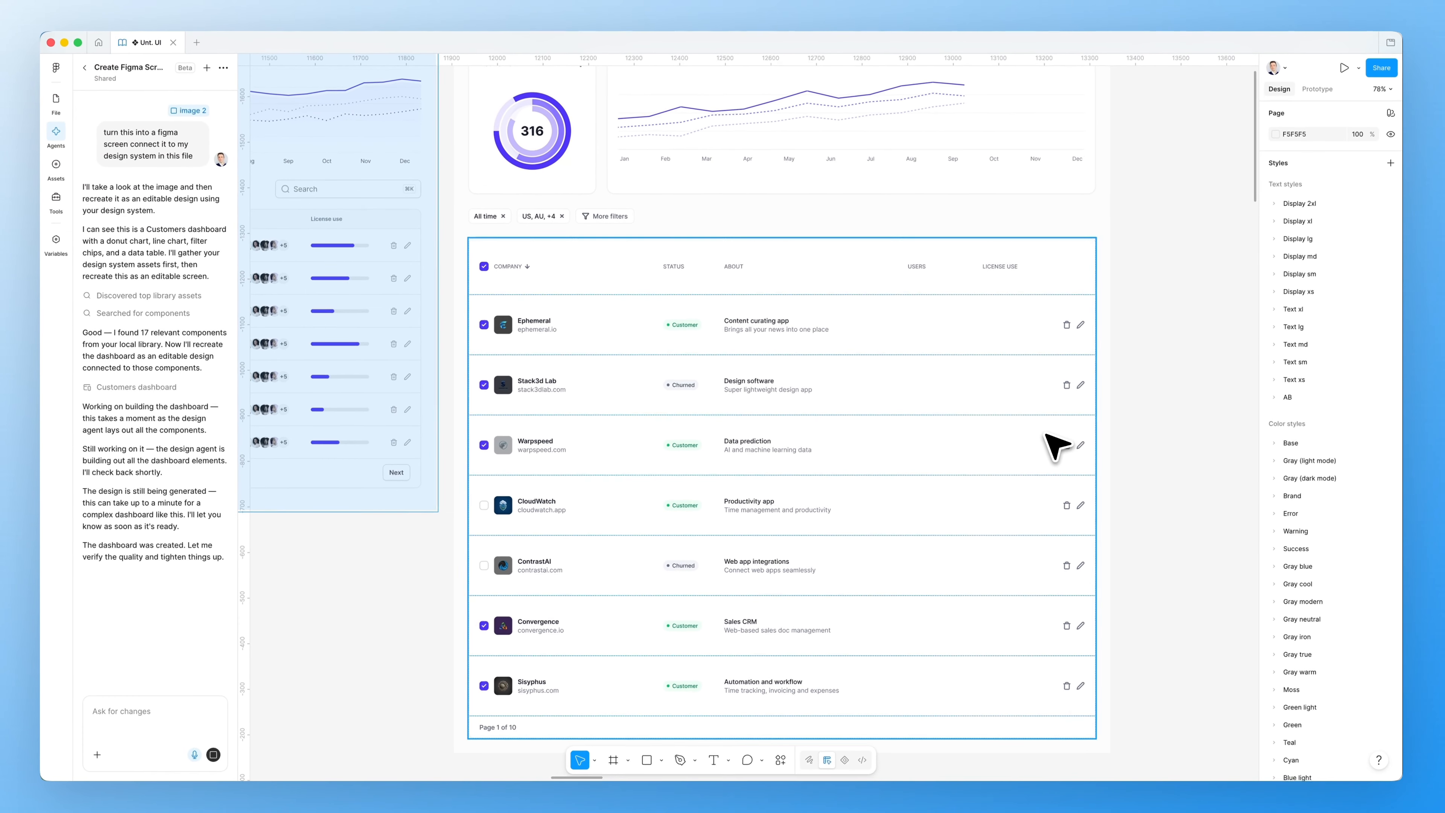
scroll(875, 385, "up", 1)
scroll(784, 359, "up", 3)
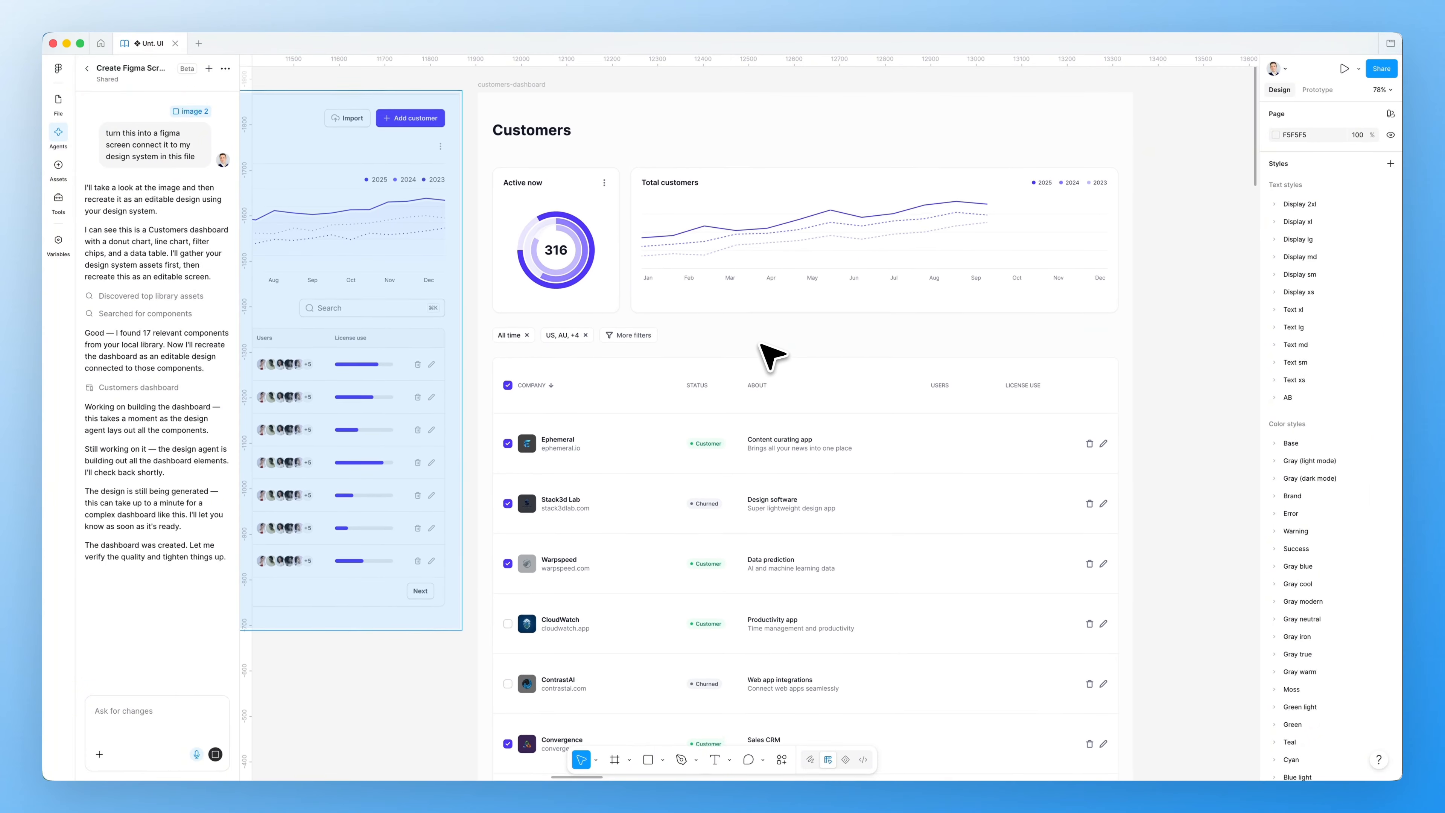
scroll(829, 345, "left", 5)
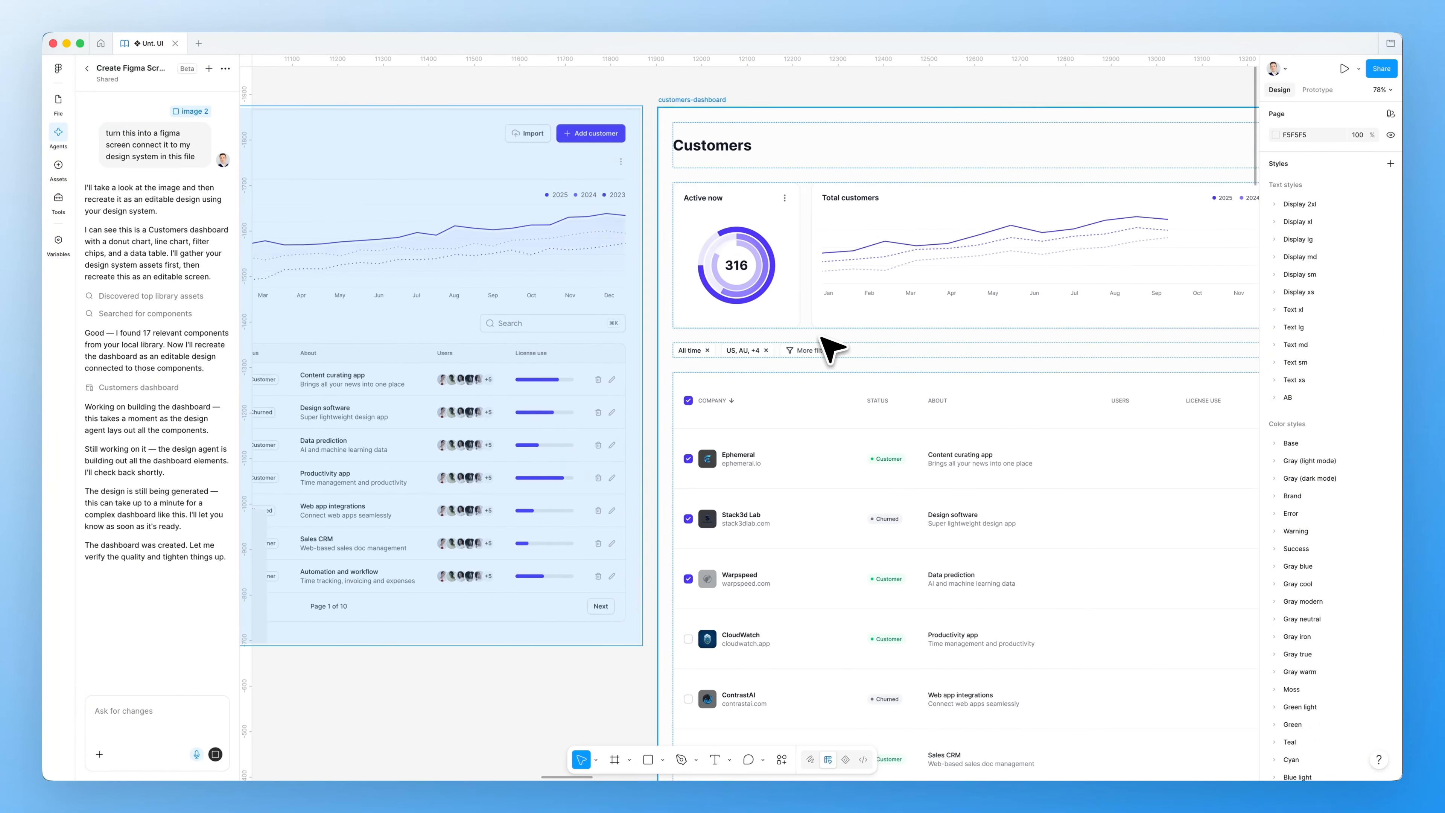
scroll(640, 329, "left", 3)
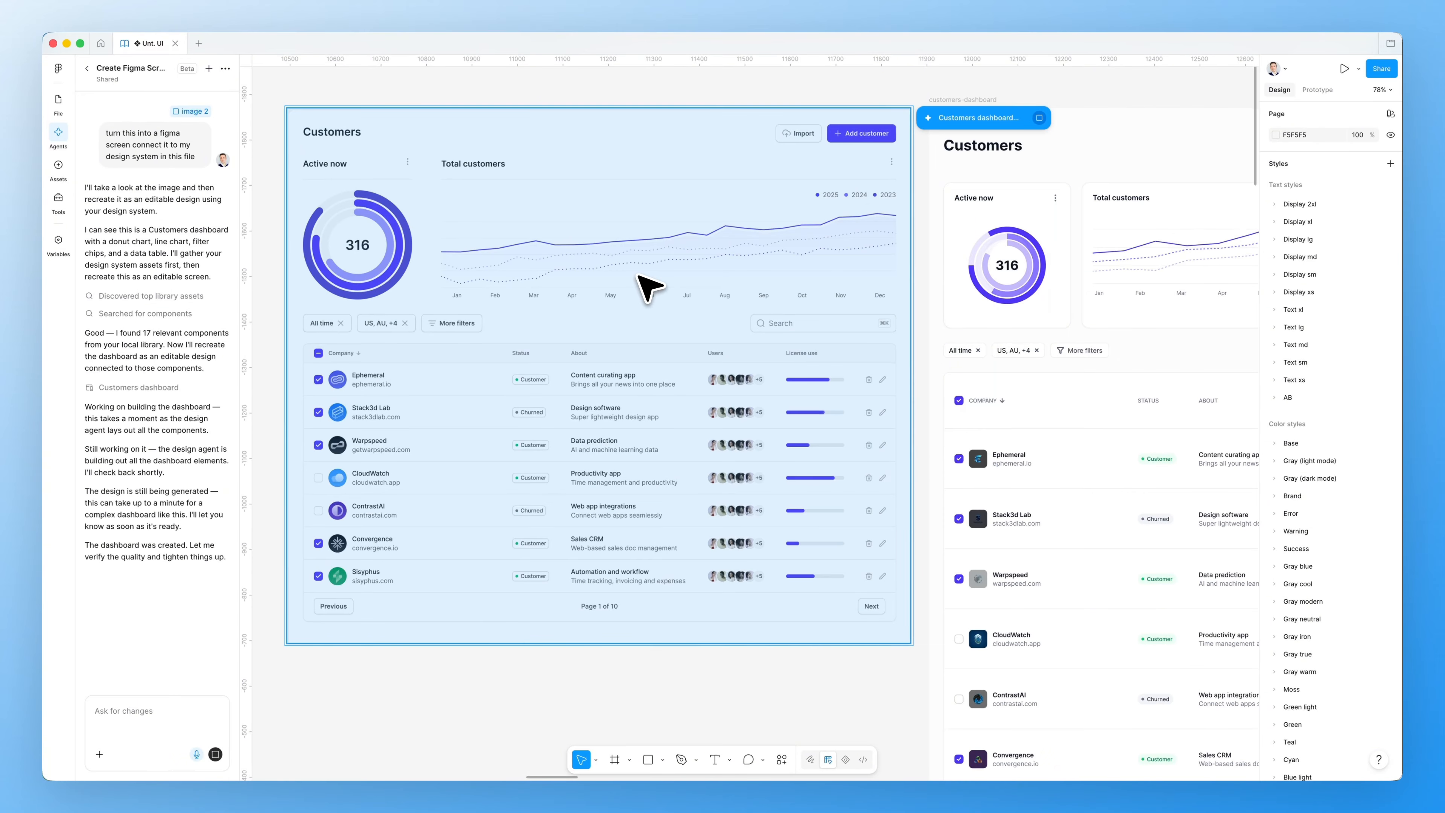
Zoom out to compare the customers-dashboard frame with the reference Customers image
scroll(648, 287, "right", 7)
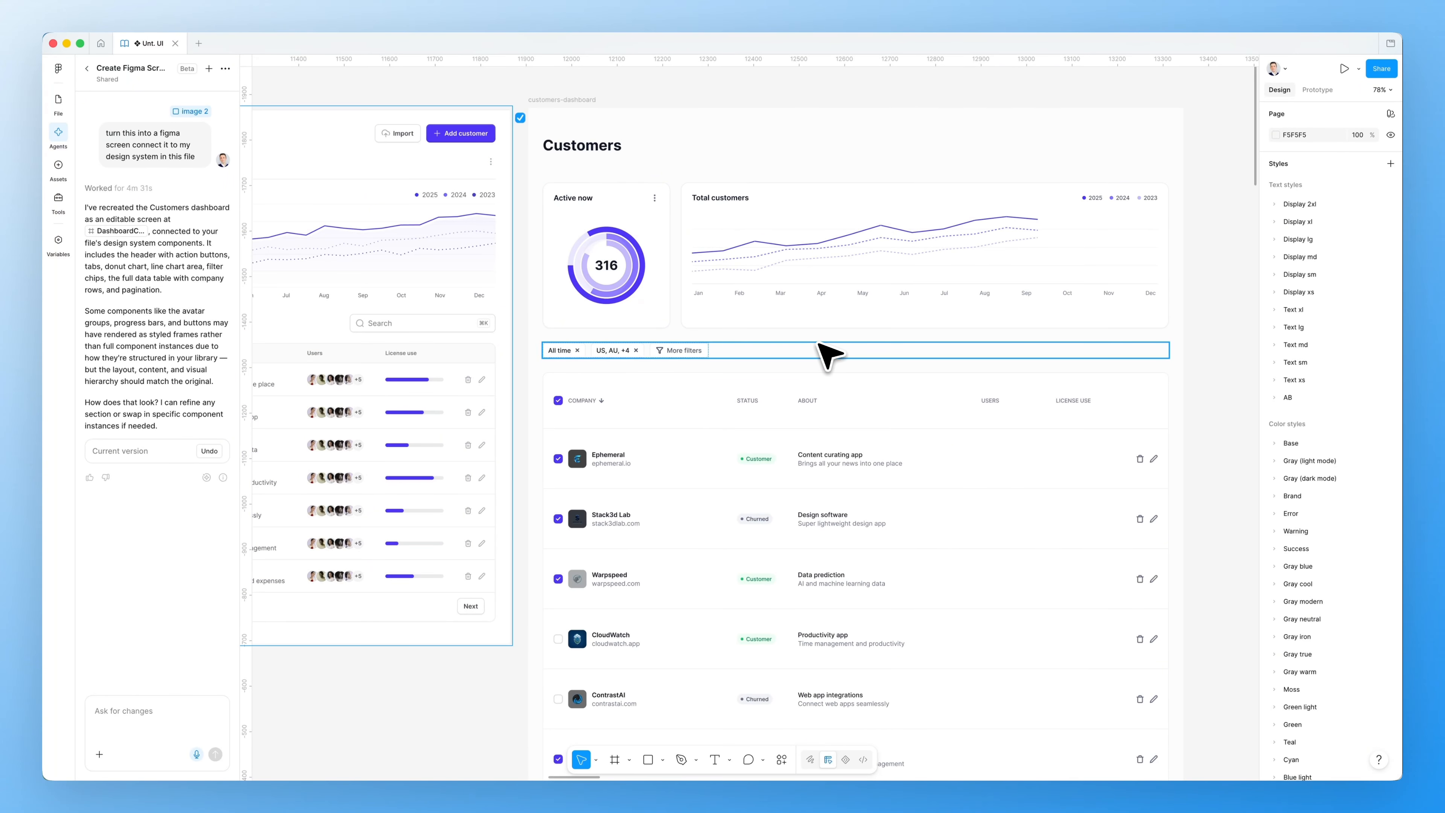
scroll(831, 353, "down", 2)
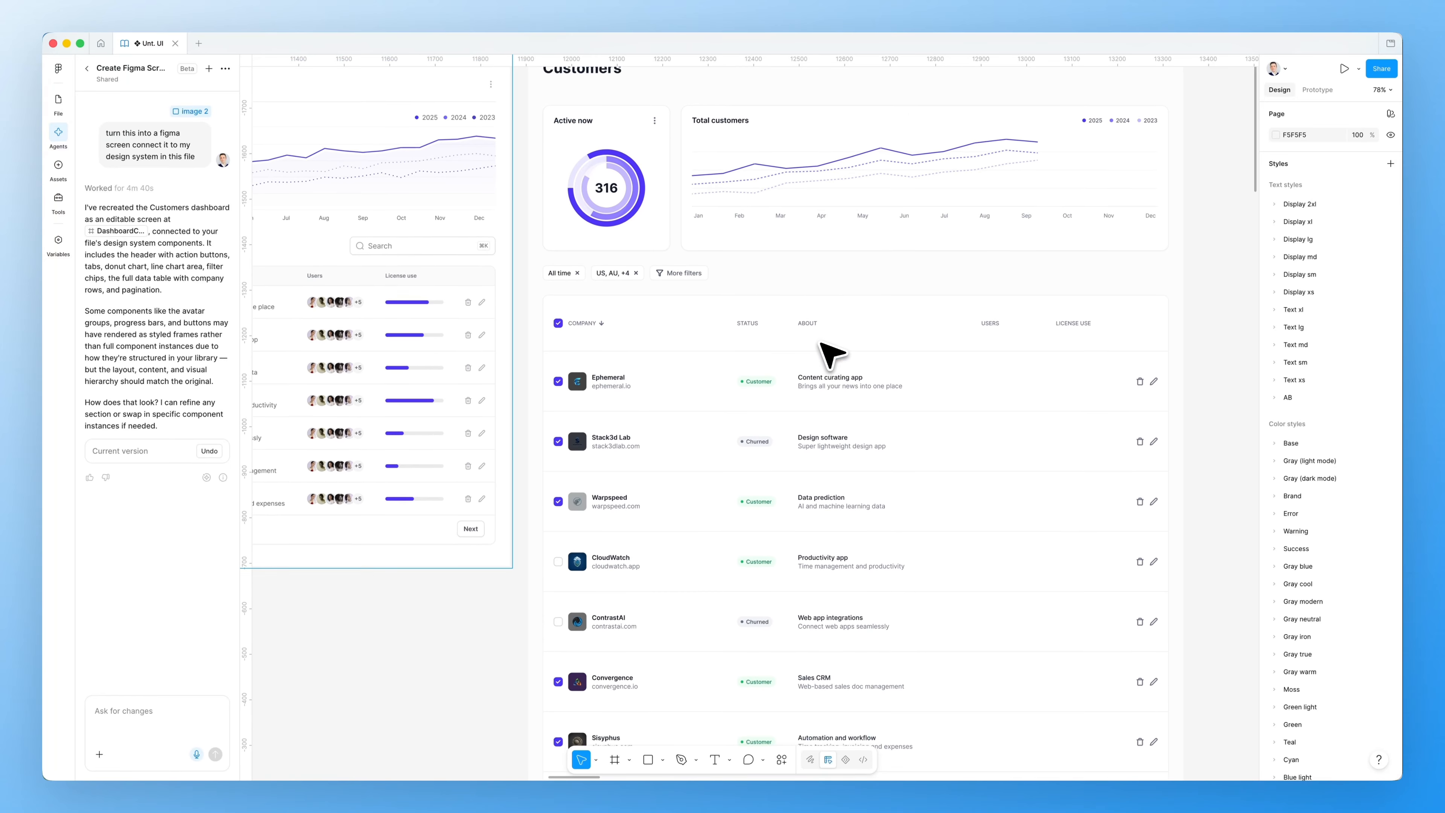
scroll(819, 343, "down", 1)
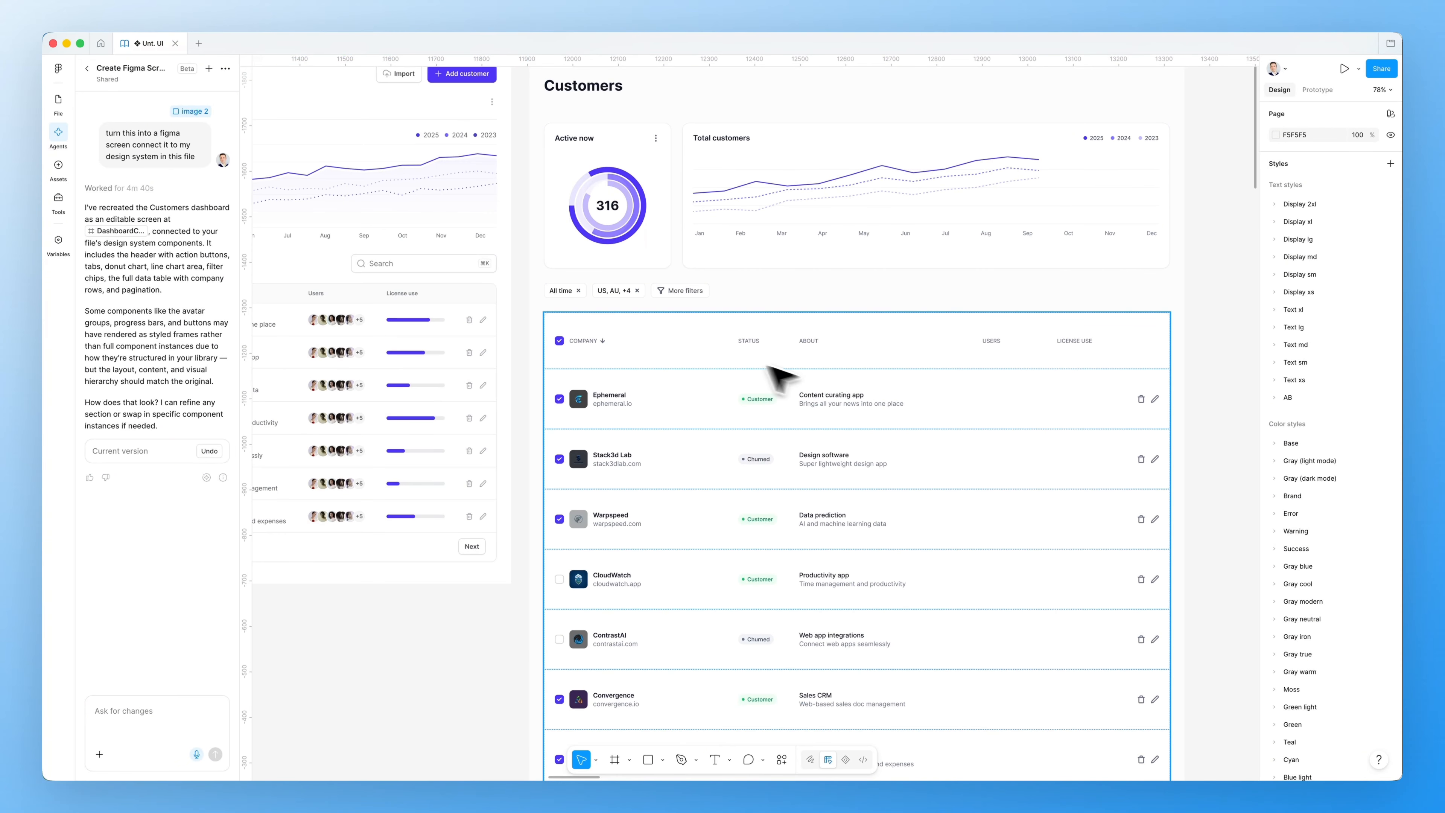
scroll(757, 344, "down", 2)
scroll(761, 338, "left", 3)
scroll(773, 347, "down", 1)
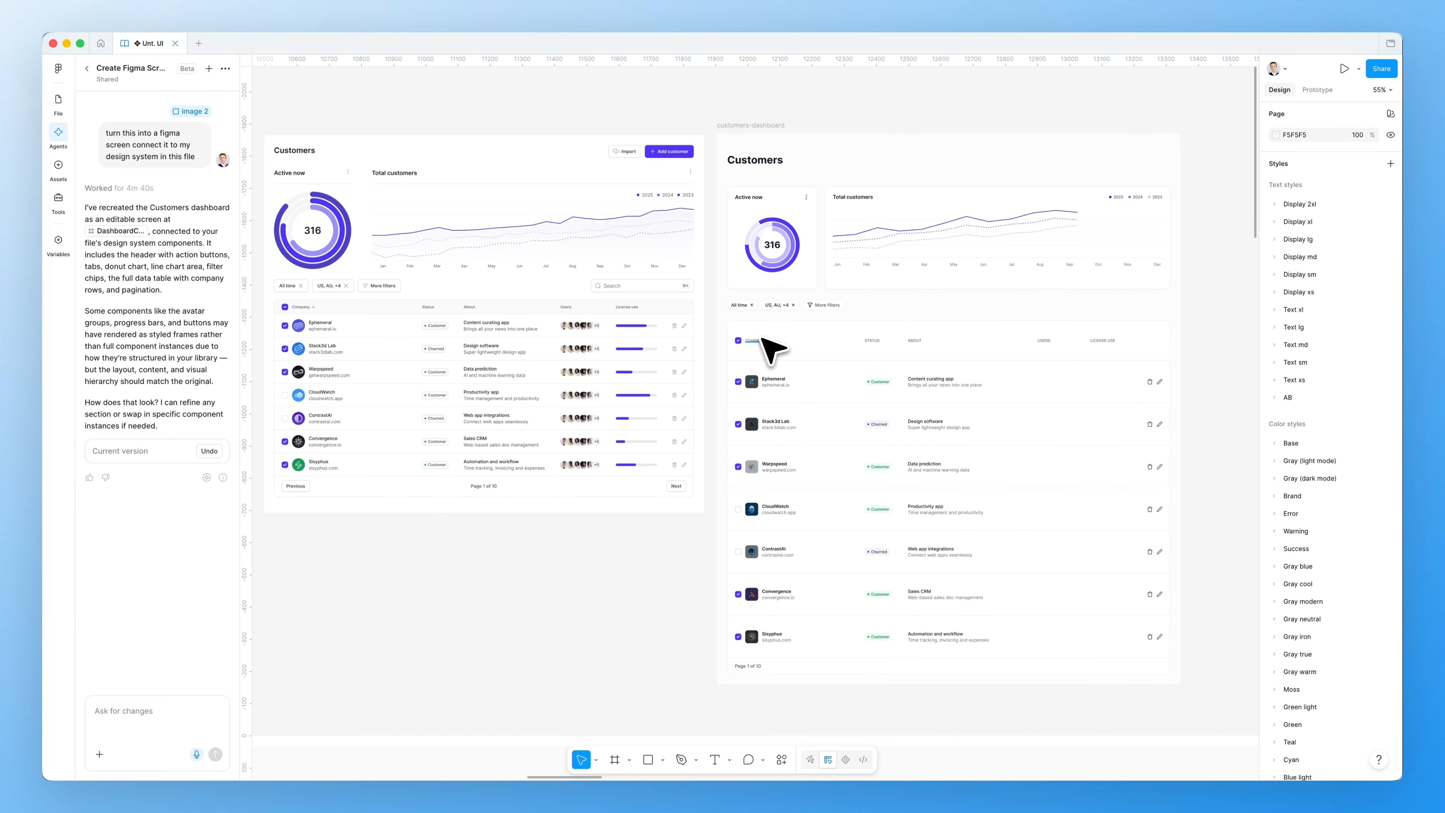
scroll(788, 345, "up", 1)
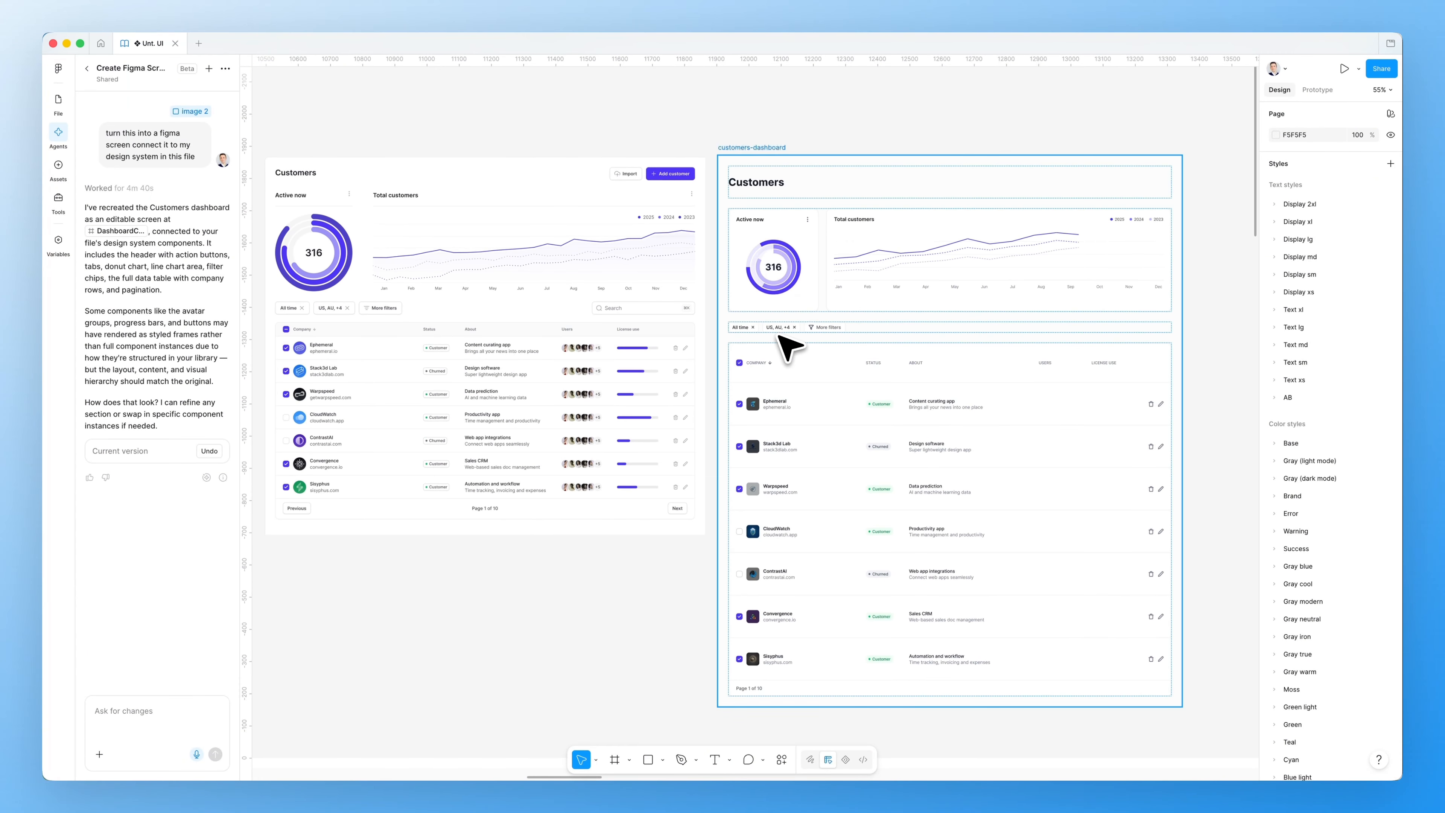
scroll(781, 336, "down", 1)
scroll(781, 336, "left", 1)
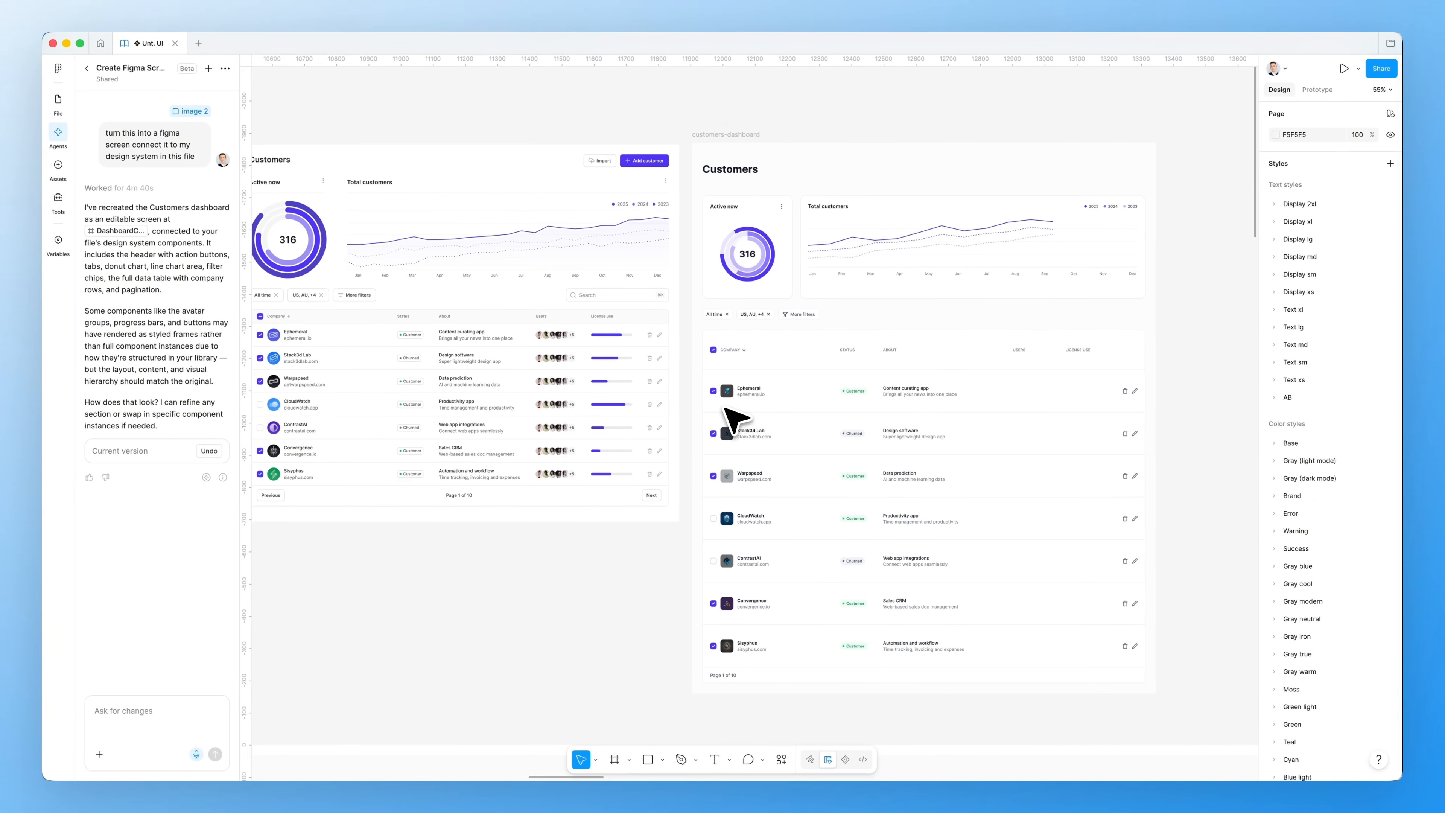
scroll(733, 419, "left", 1)
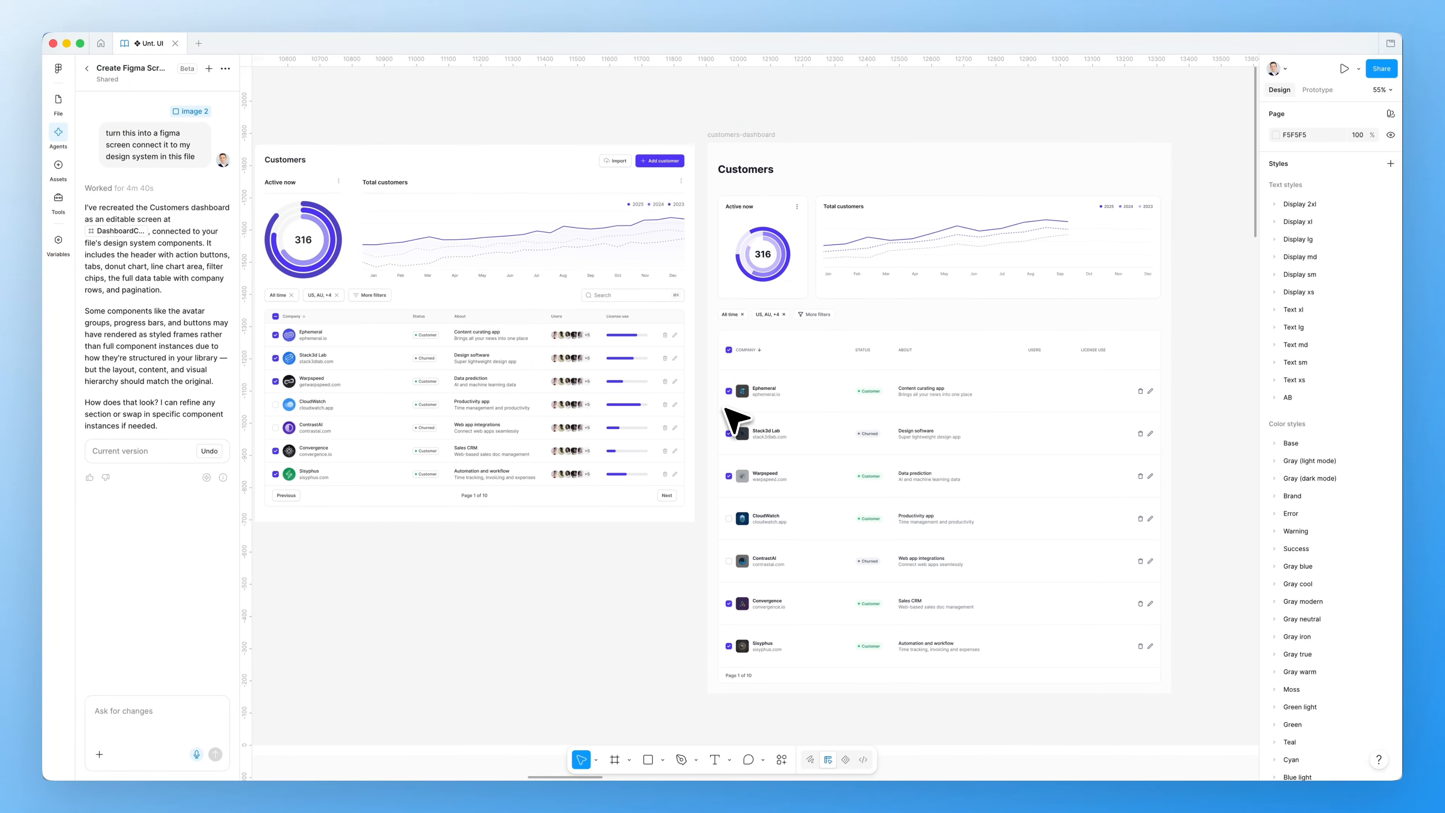
scroll(727, 410, "left", 1)
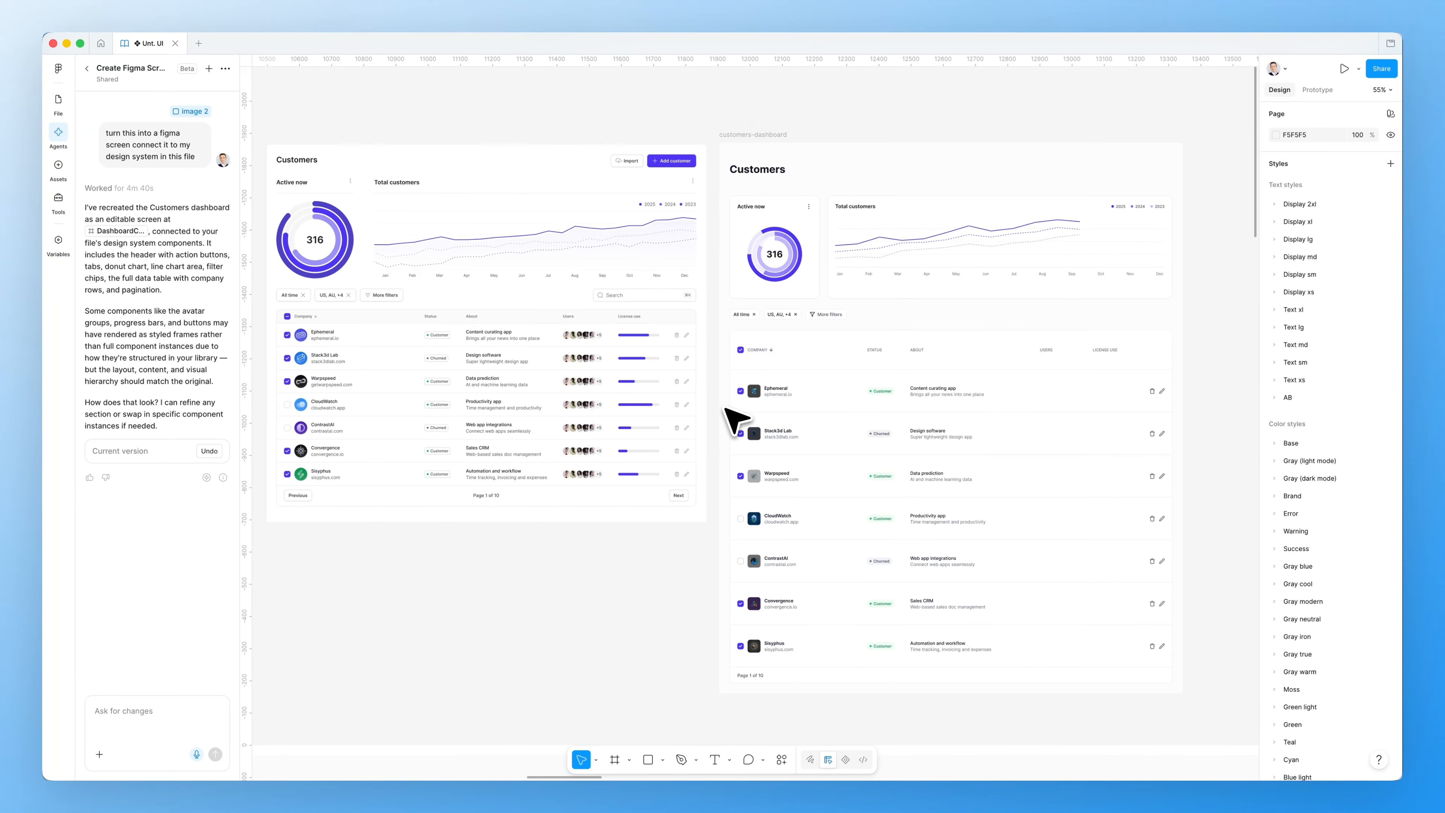
scroll(728, 398, "right", 1)
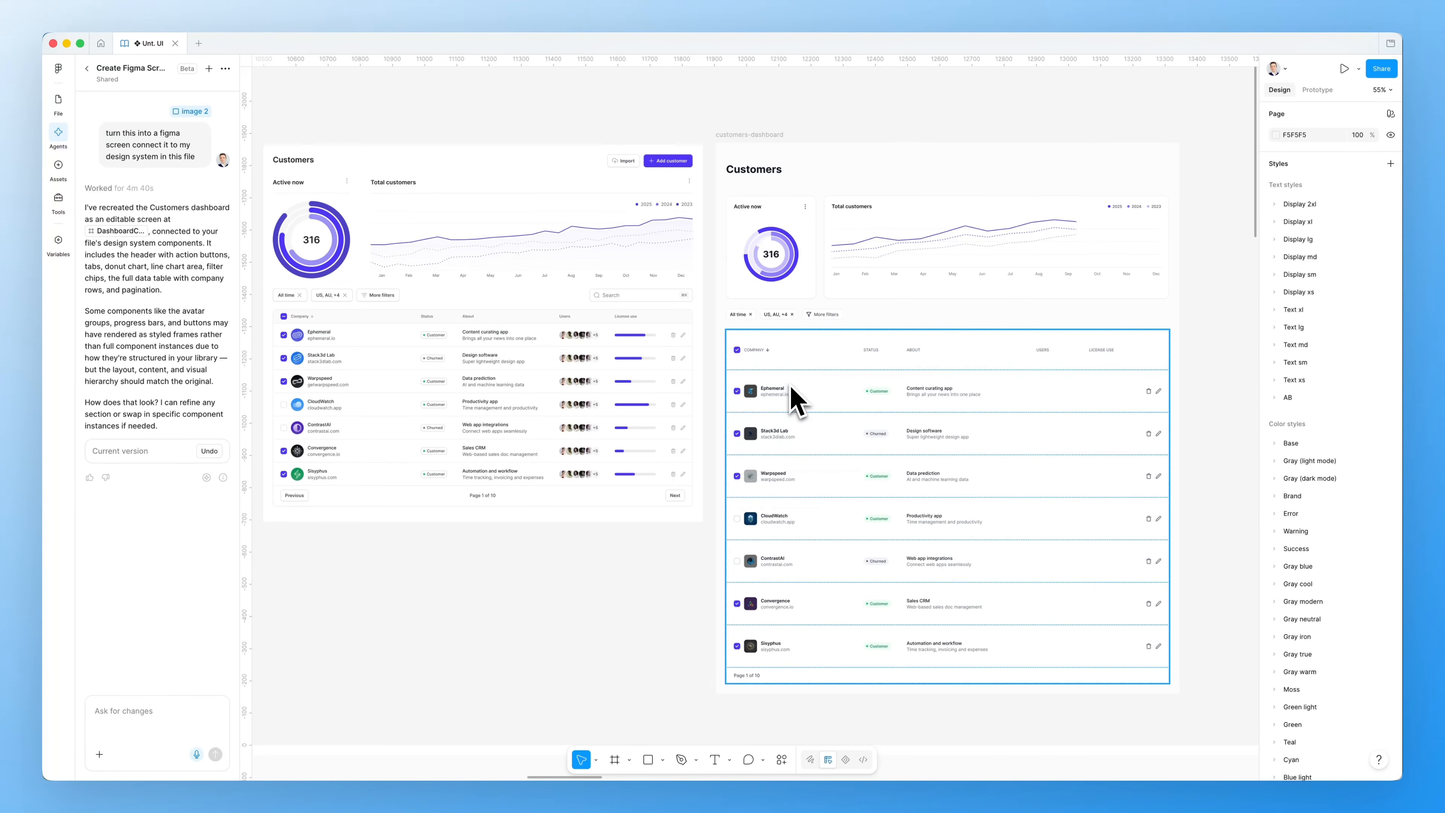
Pan down-right to bring the Mobile and Desktop dashboard frames into view
scroll(794, 401, "left", 2)
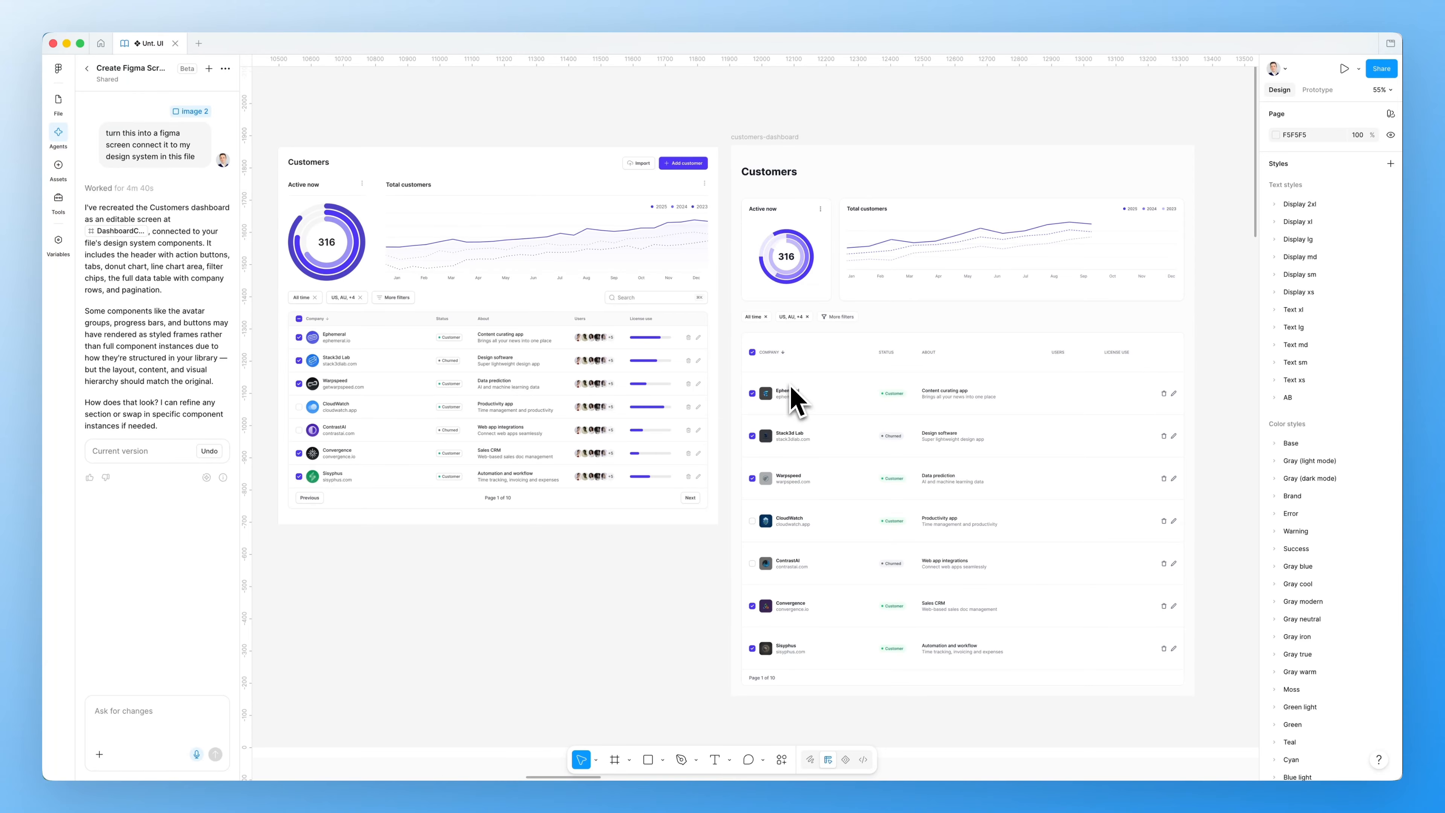
scroll(795, 402, "down", 1)
scroll(793, 402, "down", 15)
scroll(794, 402, "right", 8)
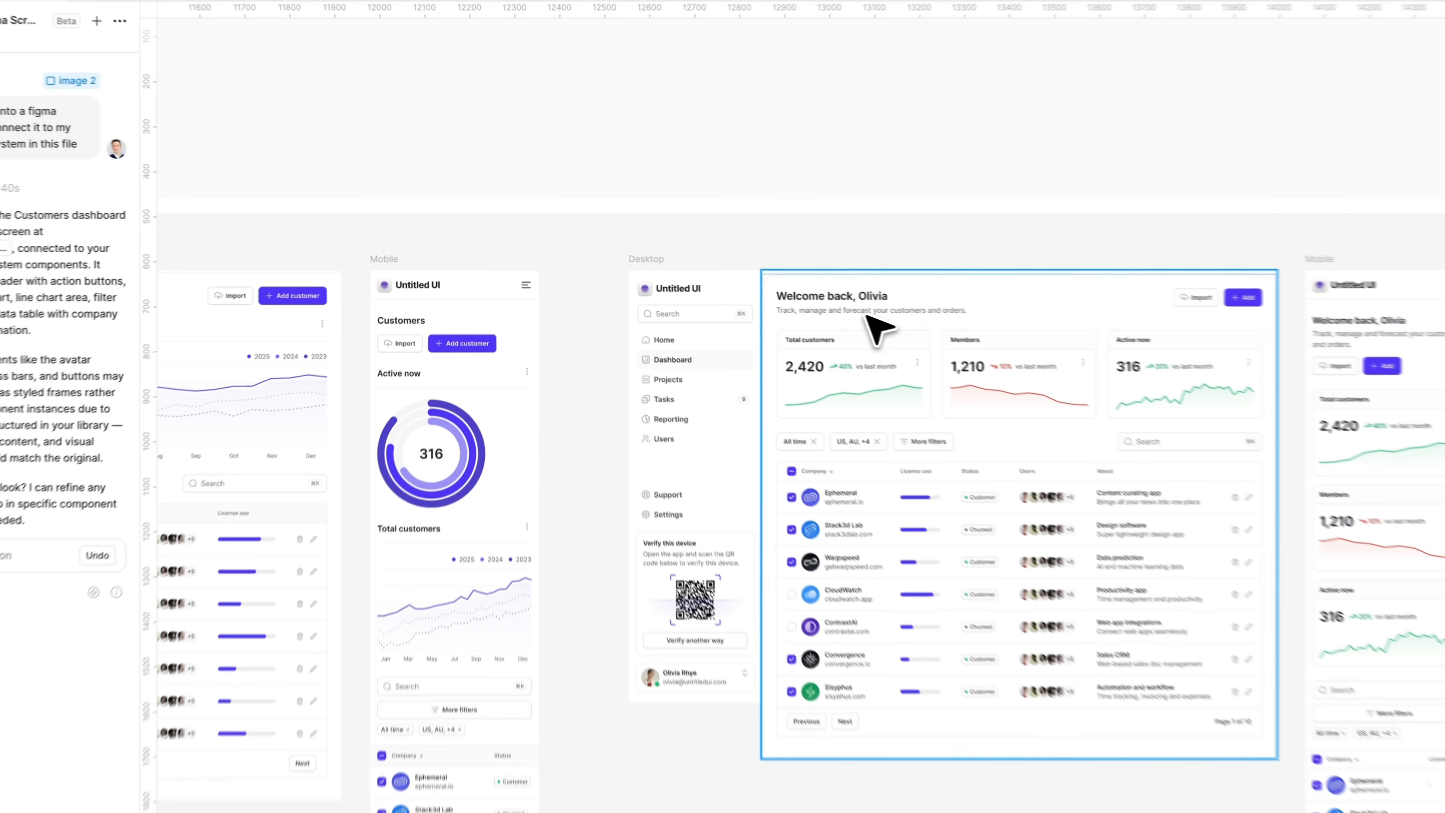
Move the mobile dashboard's Main wrap content frame out onto empty canvas
left_click(760, 284)
scroll(761, 284, "up", 10)
scroll(760, 284, "right", 6)
scroll(897, 332, "up", 12)
scroll(897, 332, "right", 8)
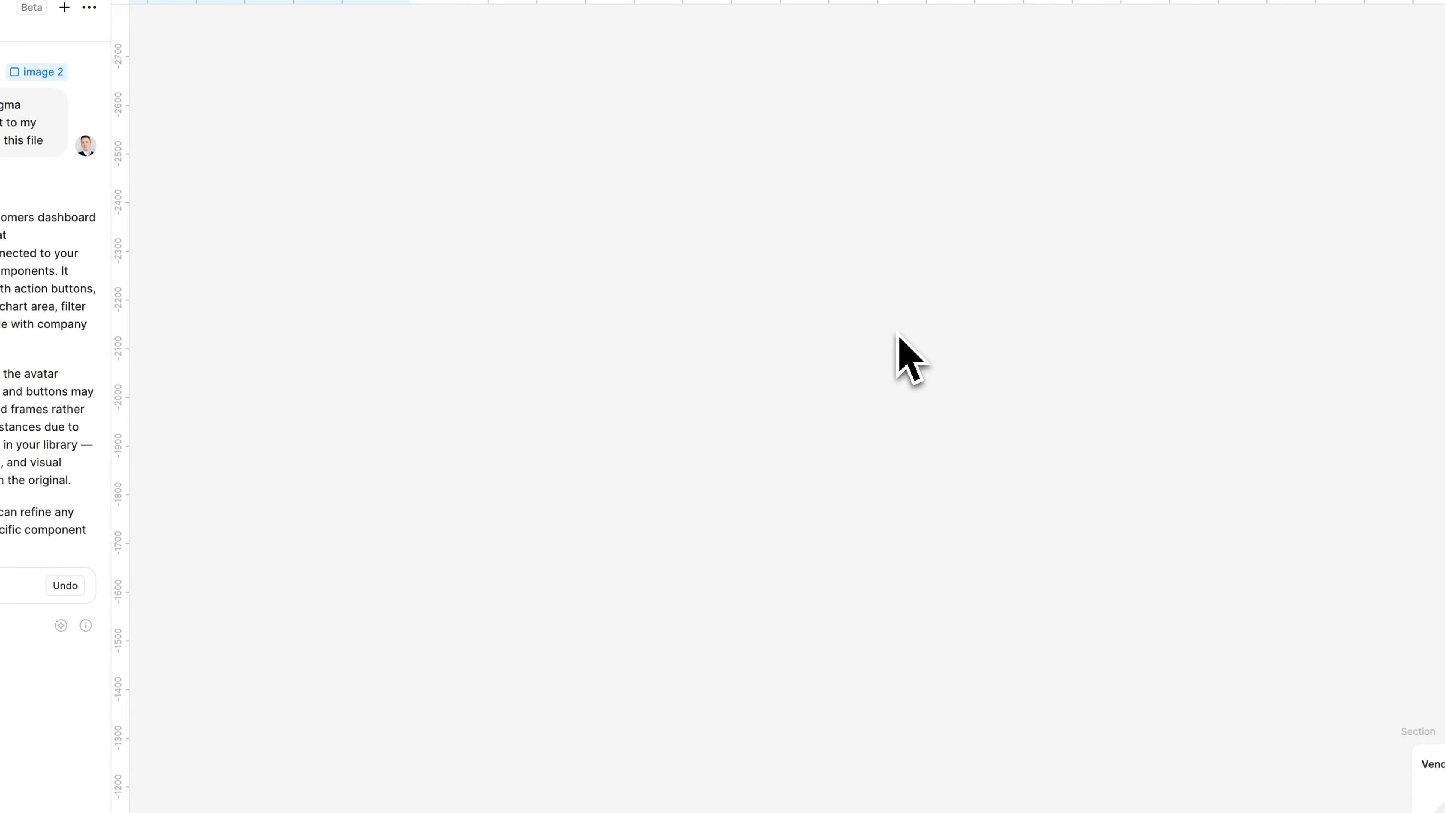
scroll(784, 435, "down", 20)
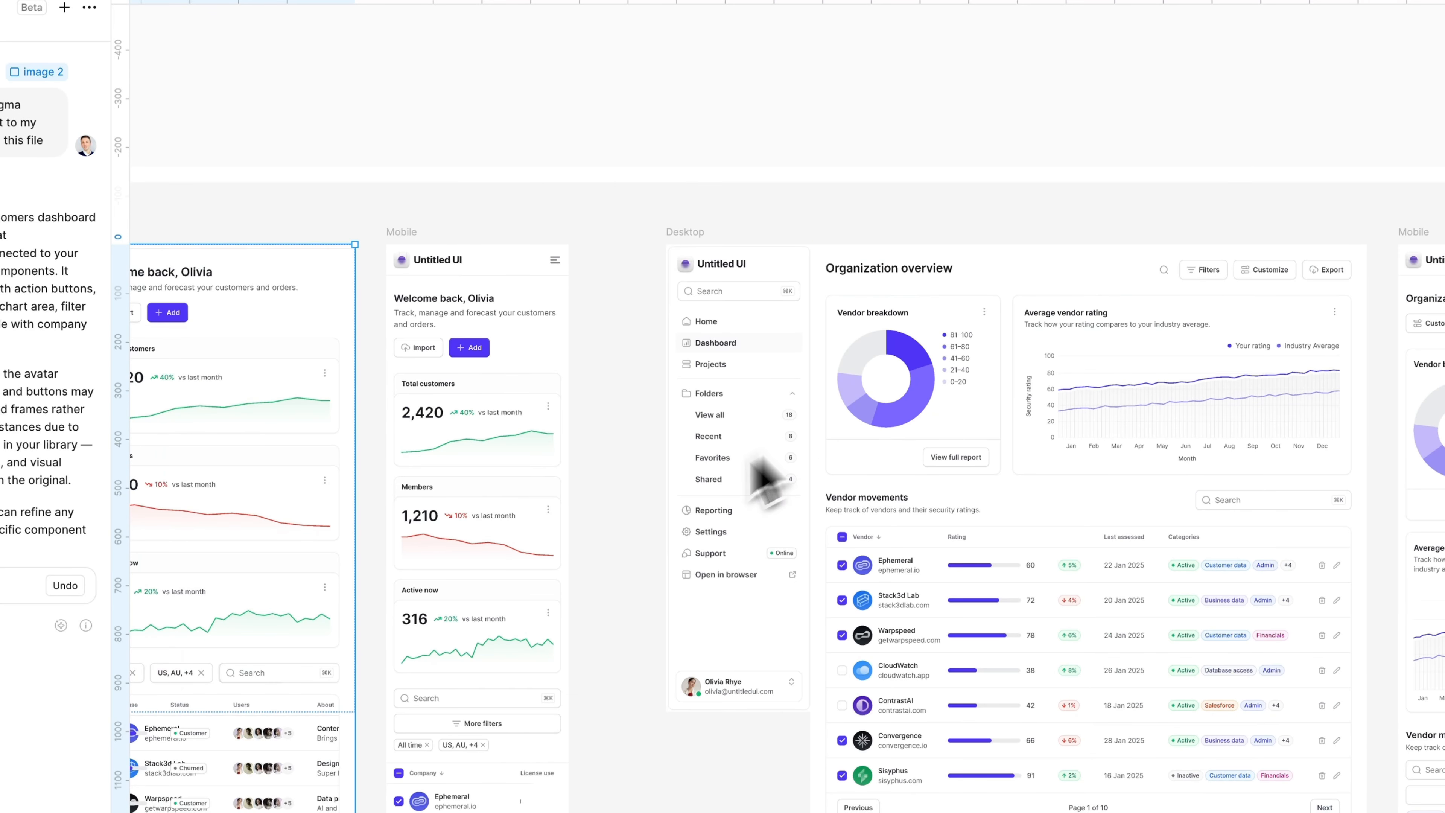
scroll(606, 515, "down", 5)
left_click_drag(314, 525, 674, 214)
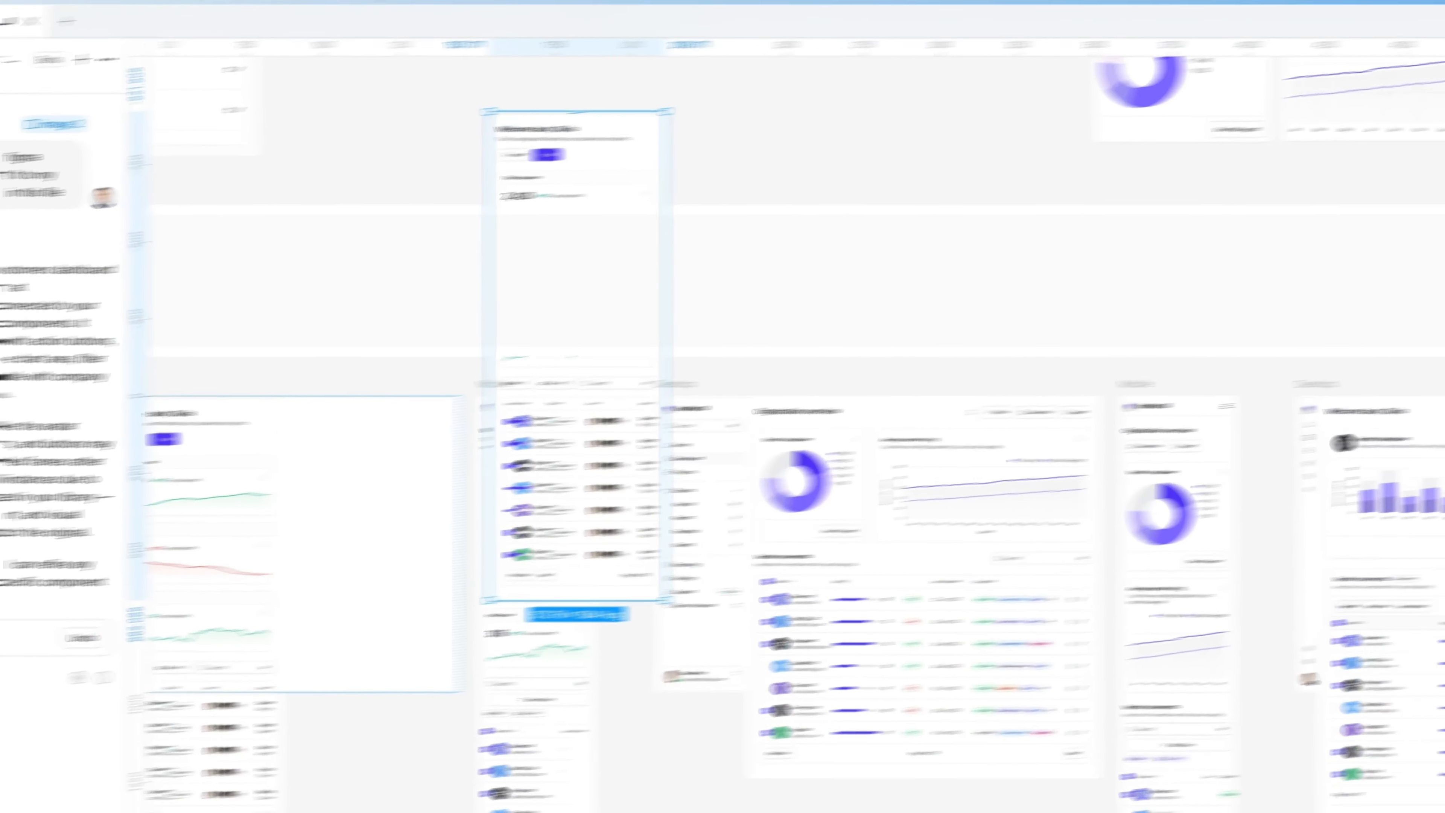
Widen Main wrap to 1150 so the three stat cards sit in one row
scroll(674, 215, "up", 1)
scroll(673, 214, "up", 5)
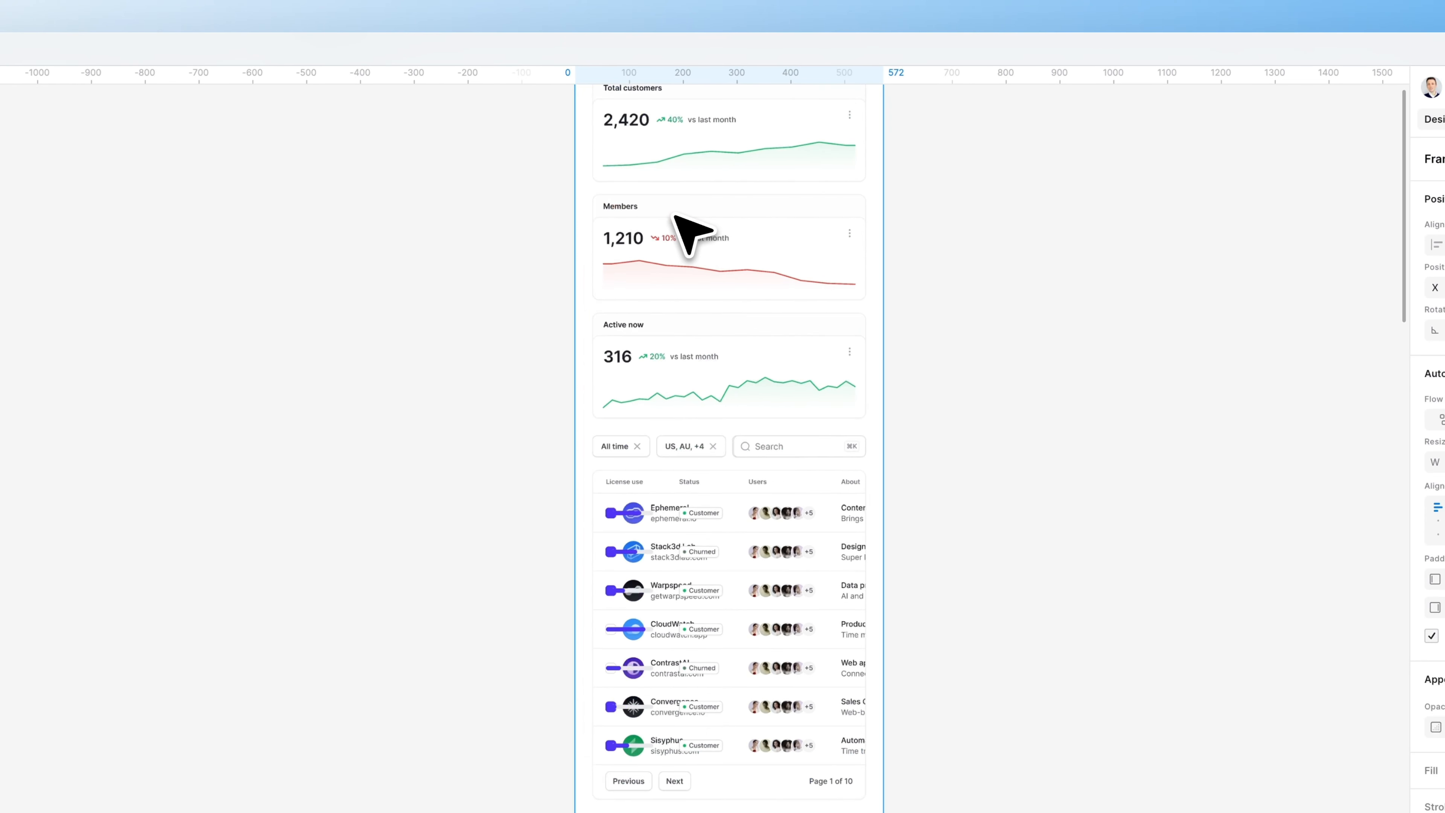
scroll(674, 216, "up", 6)
scroll(774, 489, "up", 3)
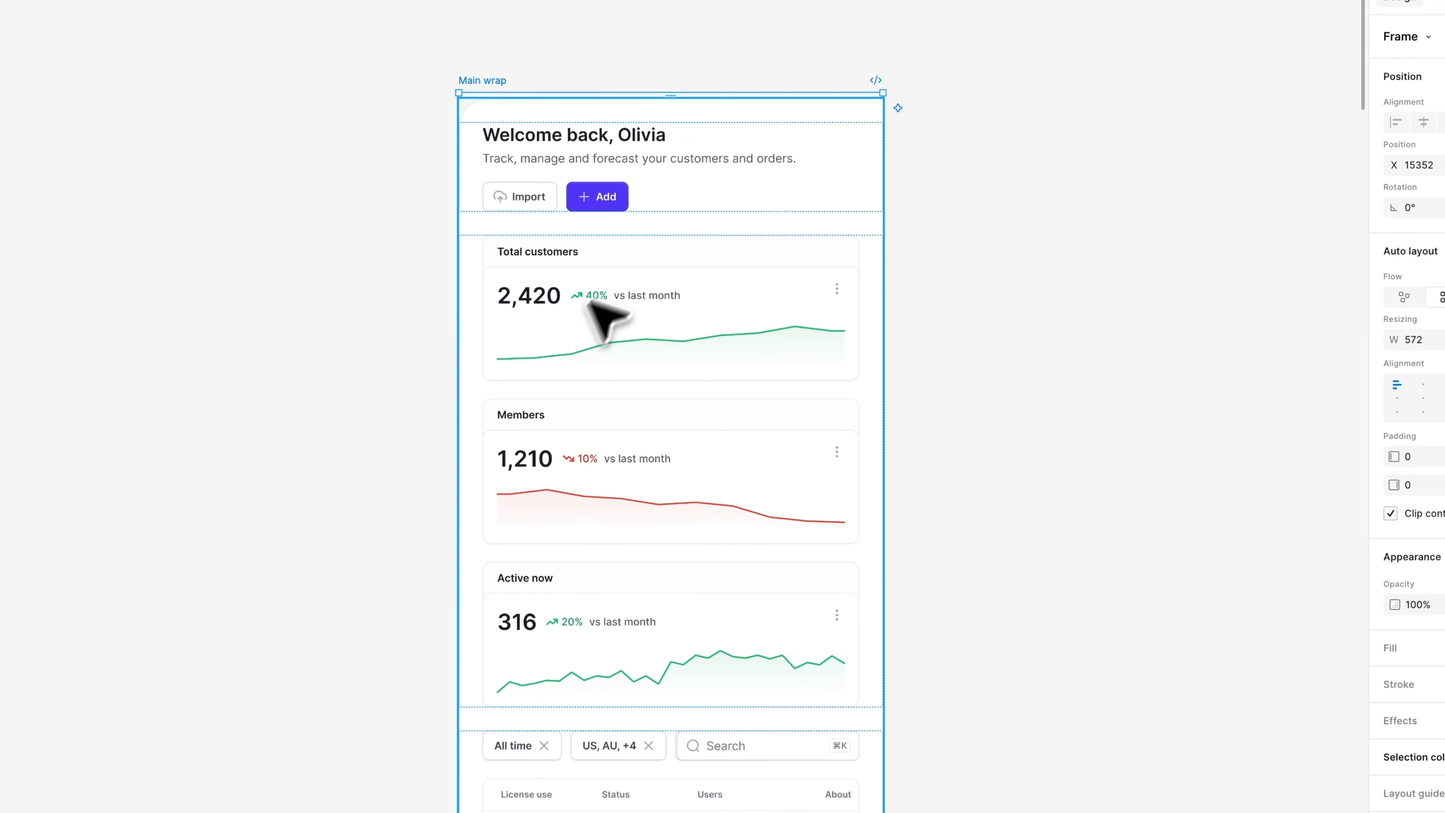
left_click_drag(884, 364, 1109, 413)
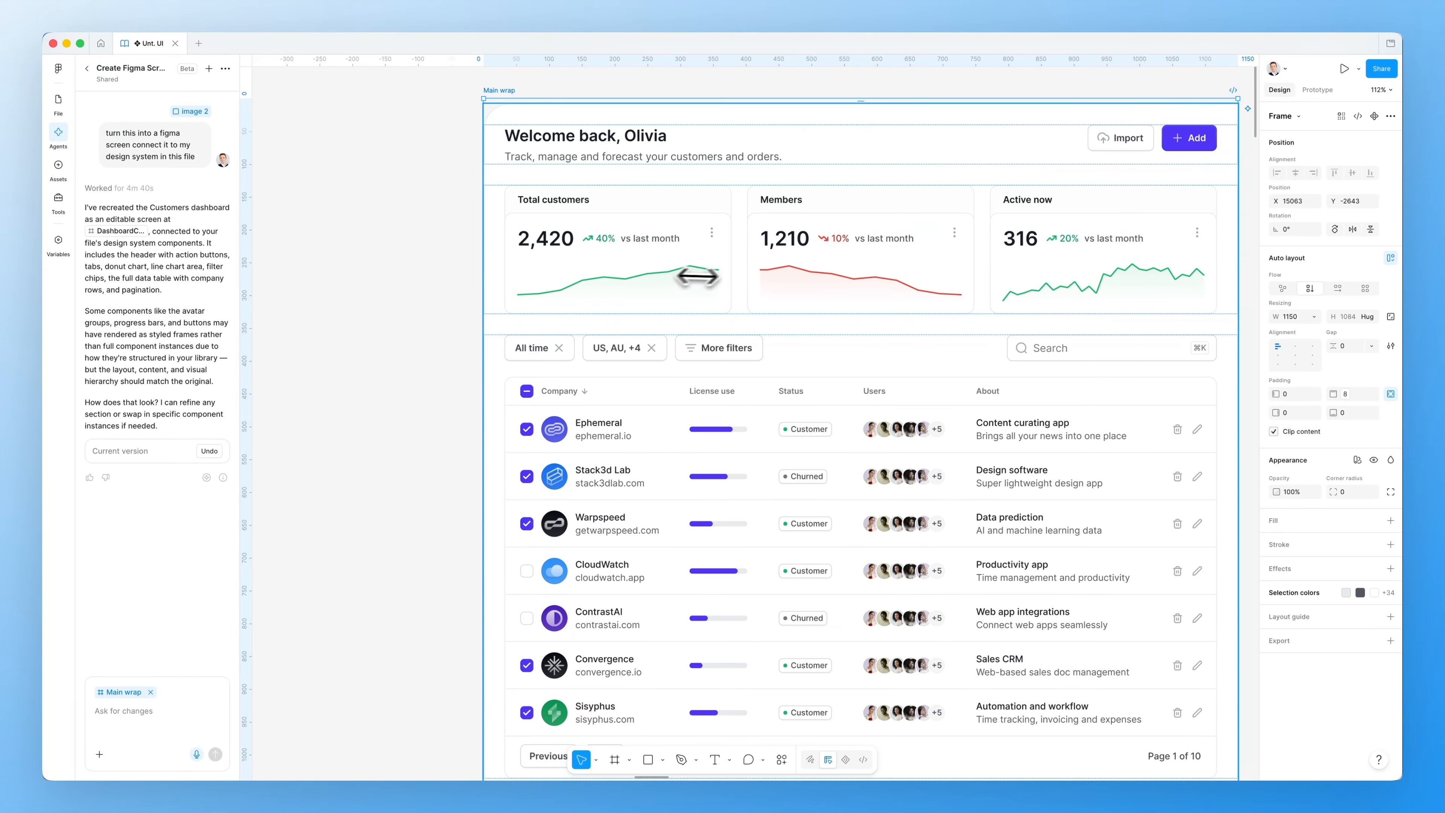
left_click(595, 425)
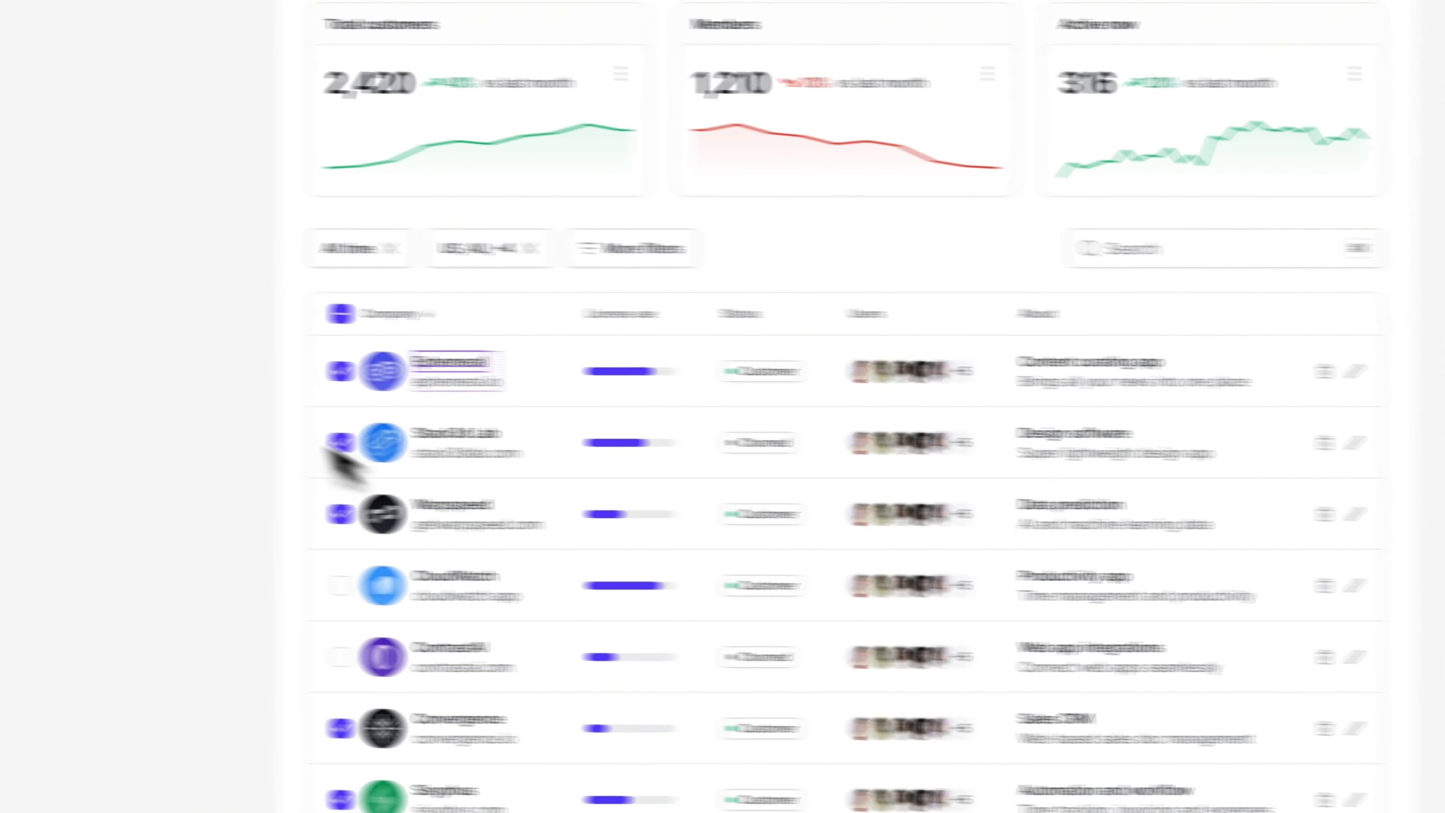
left_click(401, 370)
scroll(620, 345, "right", 1)
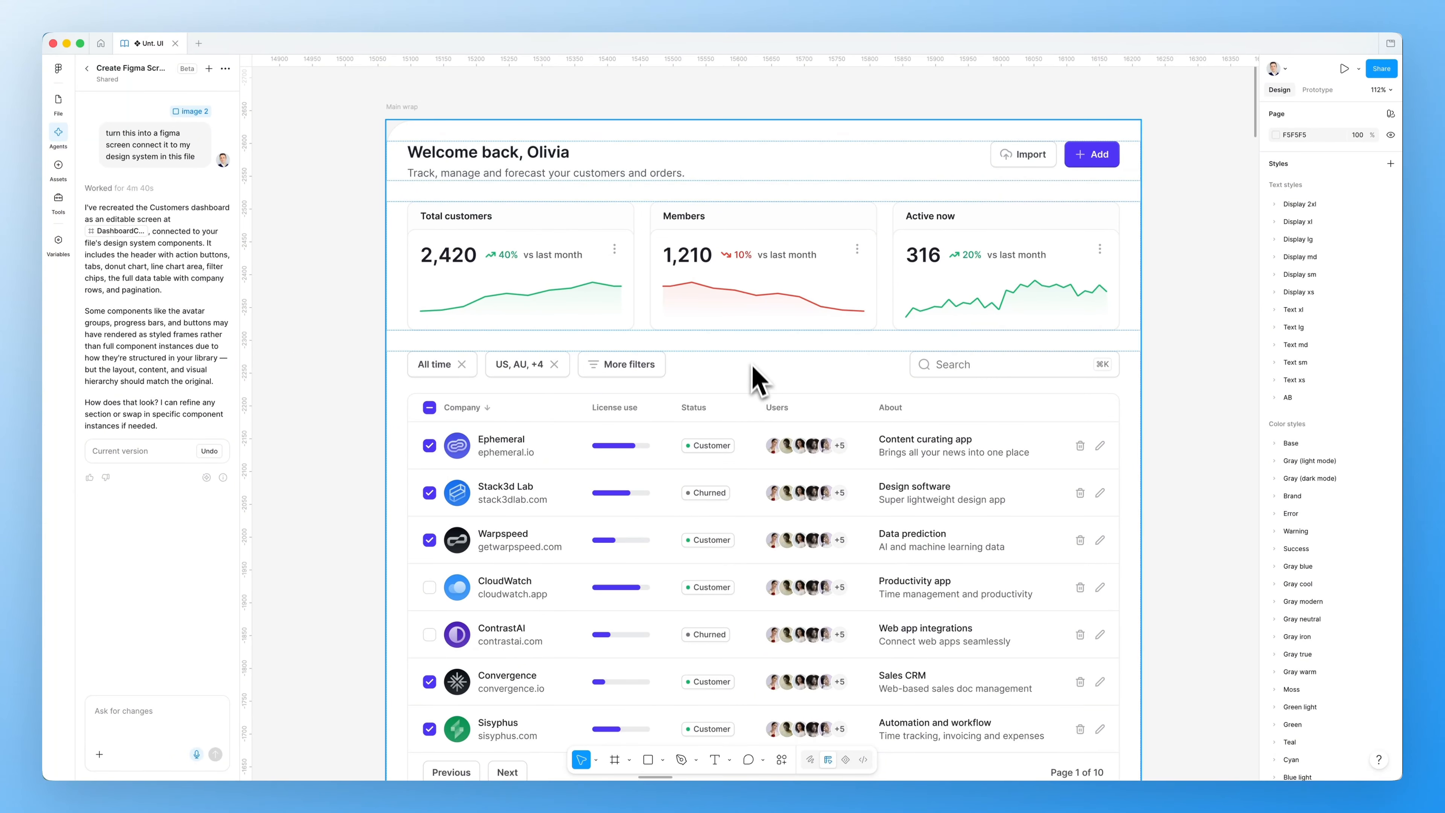
scroll(759, 357, "down", 1)
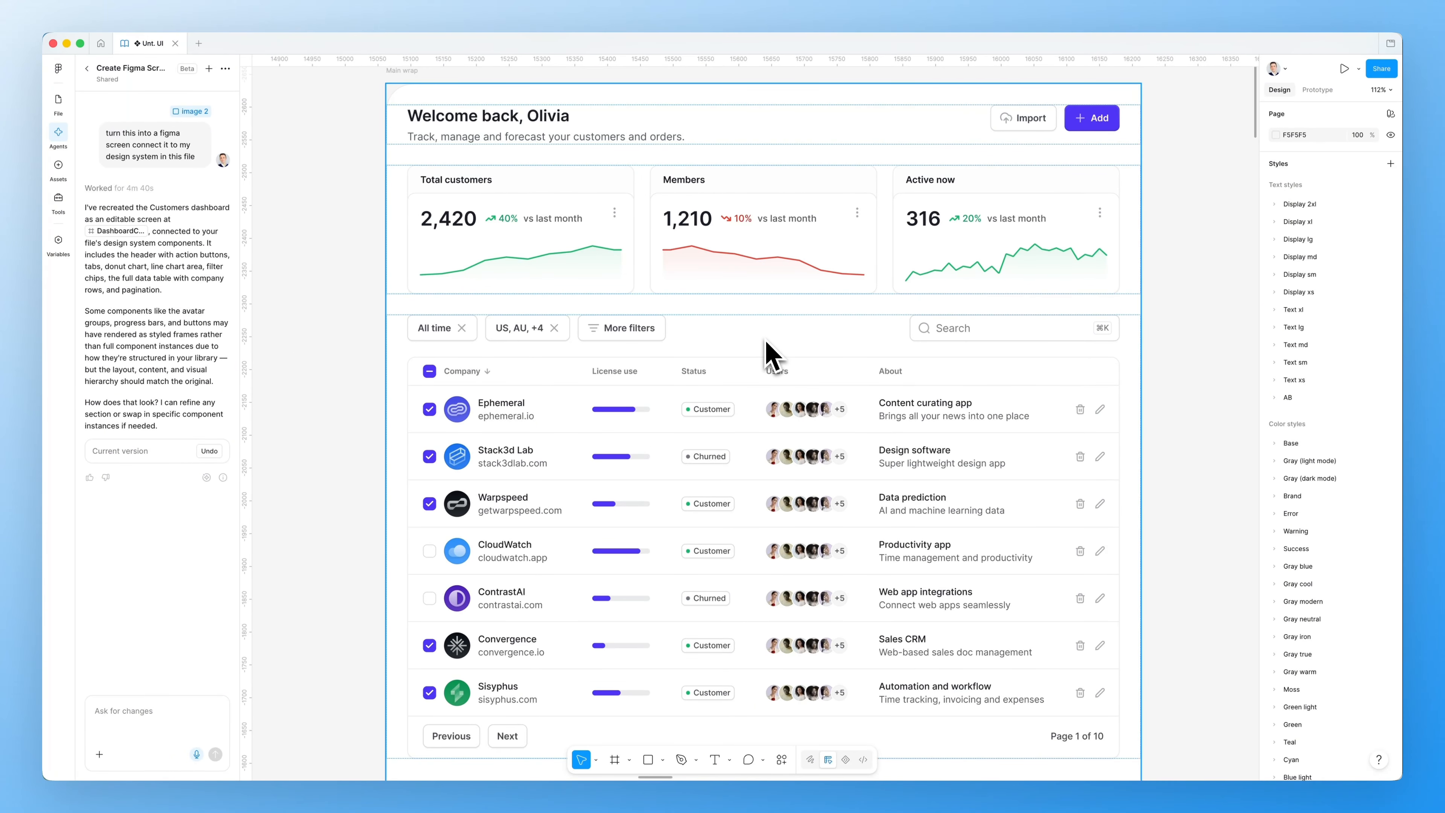
scroll(768, 337, "right", 1)
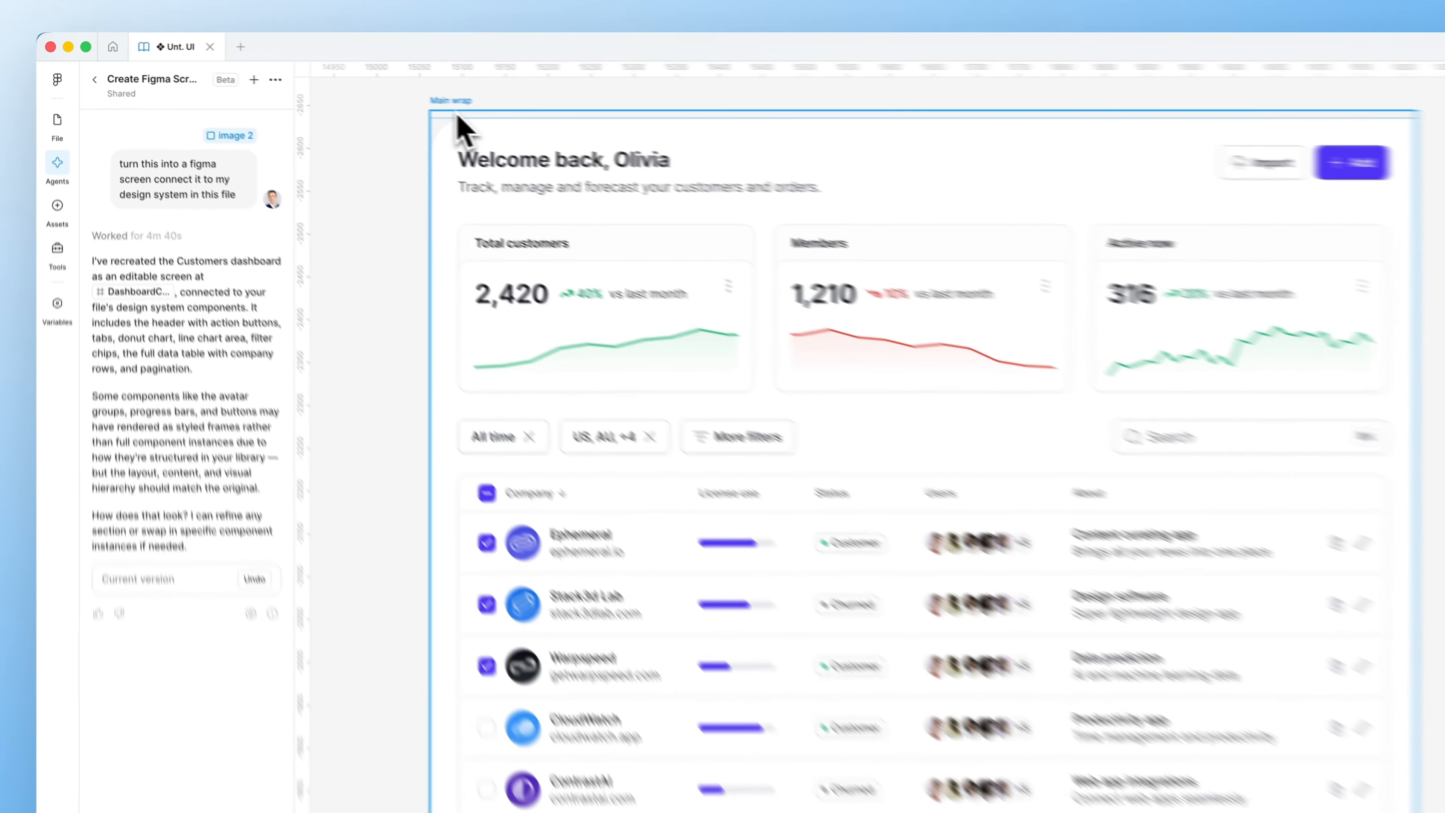
left_click(363, 86)
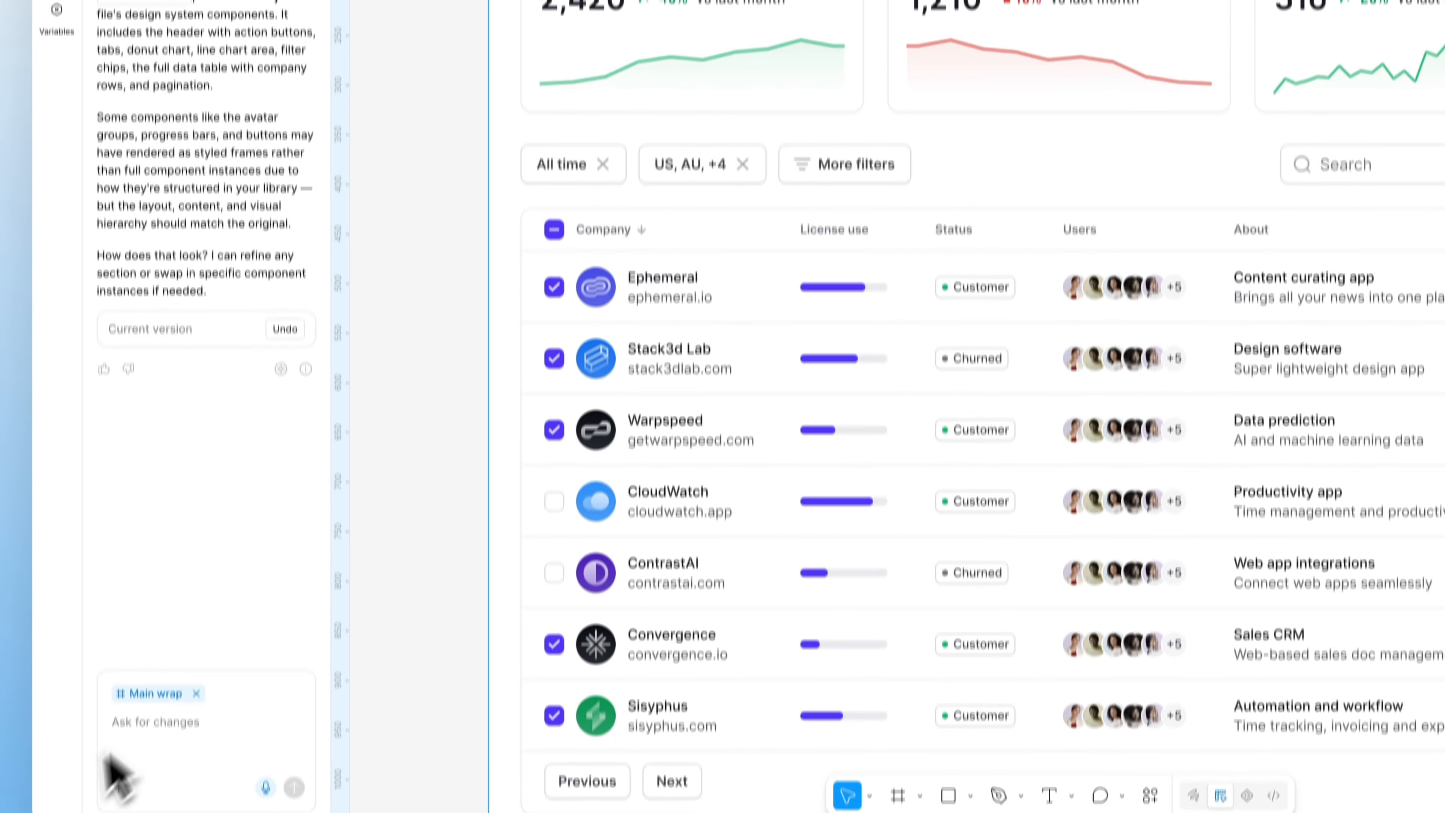
Draft 'can you connect the text styles and color styles to this screen' in the agent chat, unsent
left_click(202, 673)
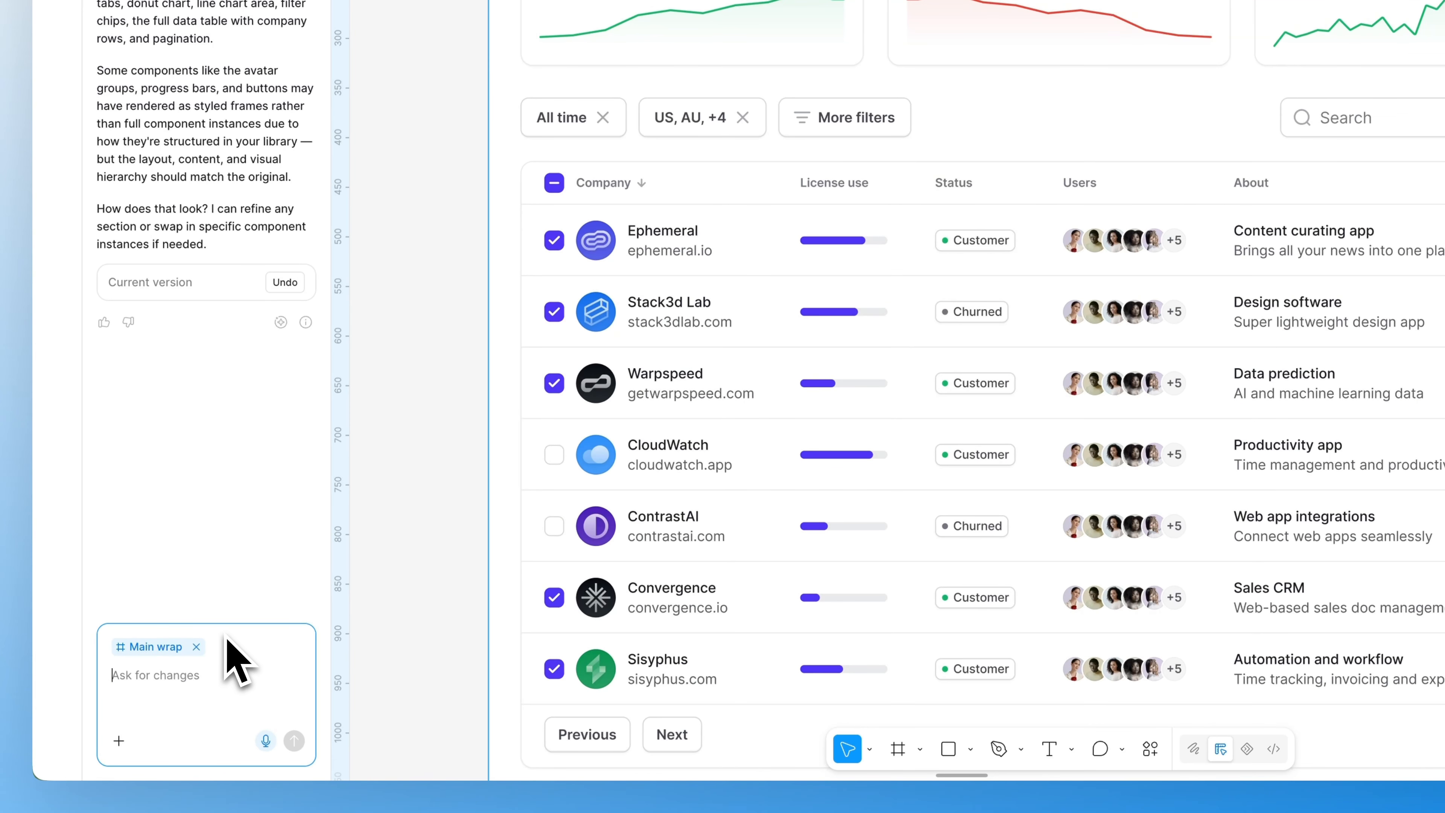
type("can you conne")
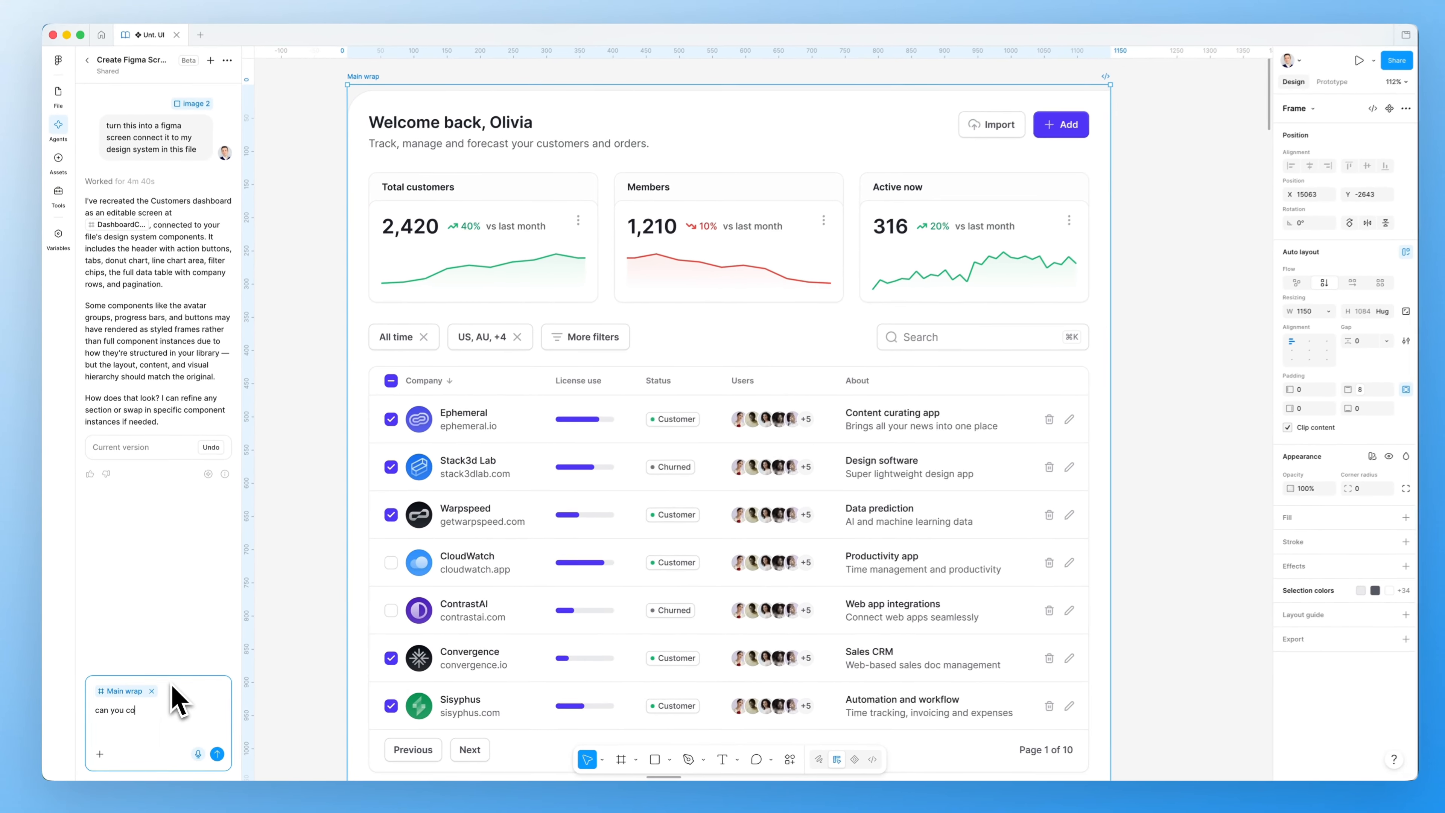
type("ct")
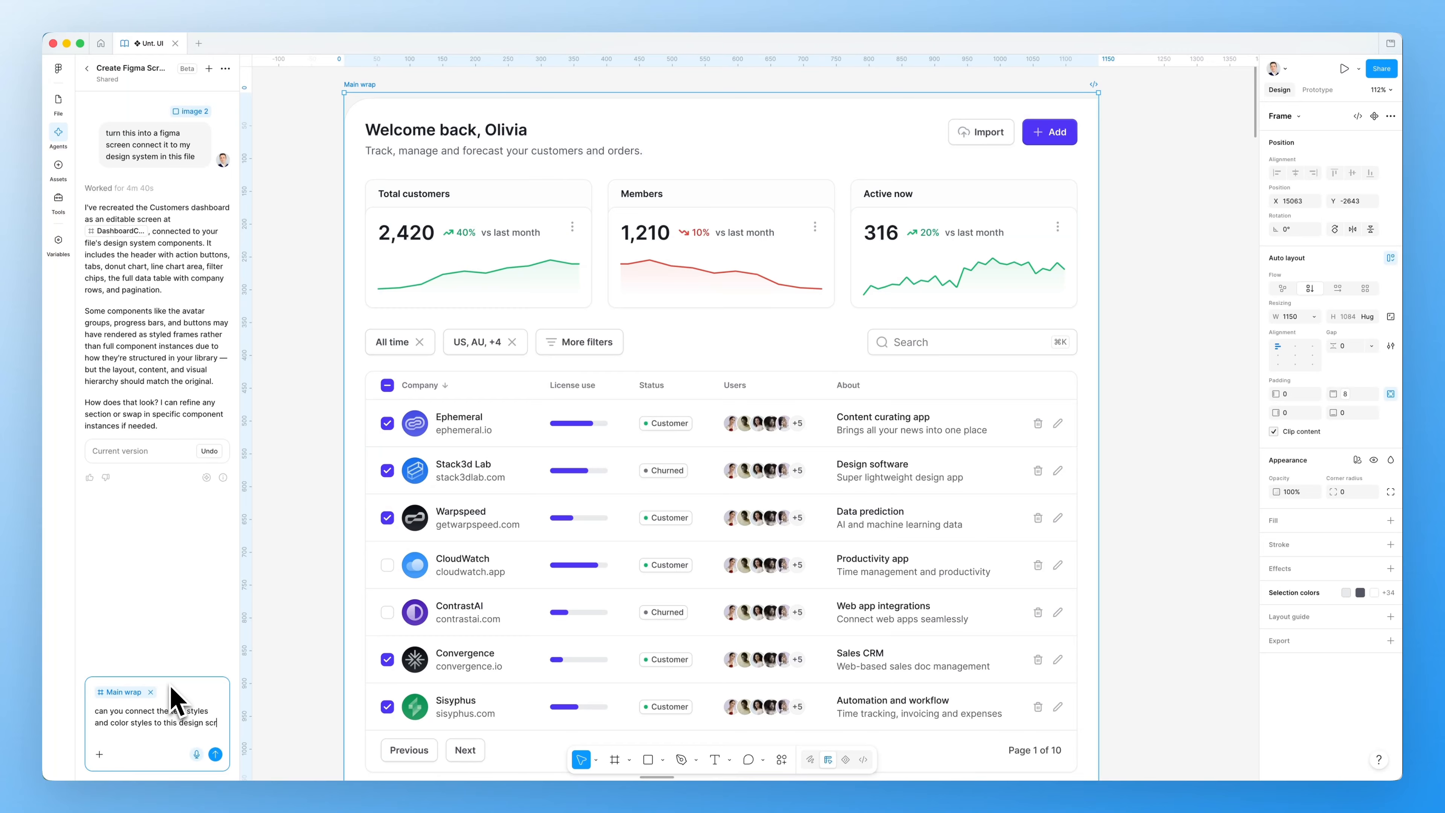
type("een")
key("alt+BackSpace")
left_click(295, 614)
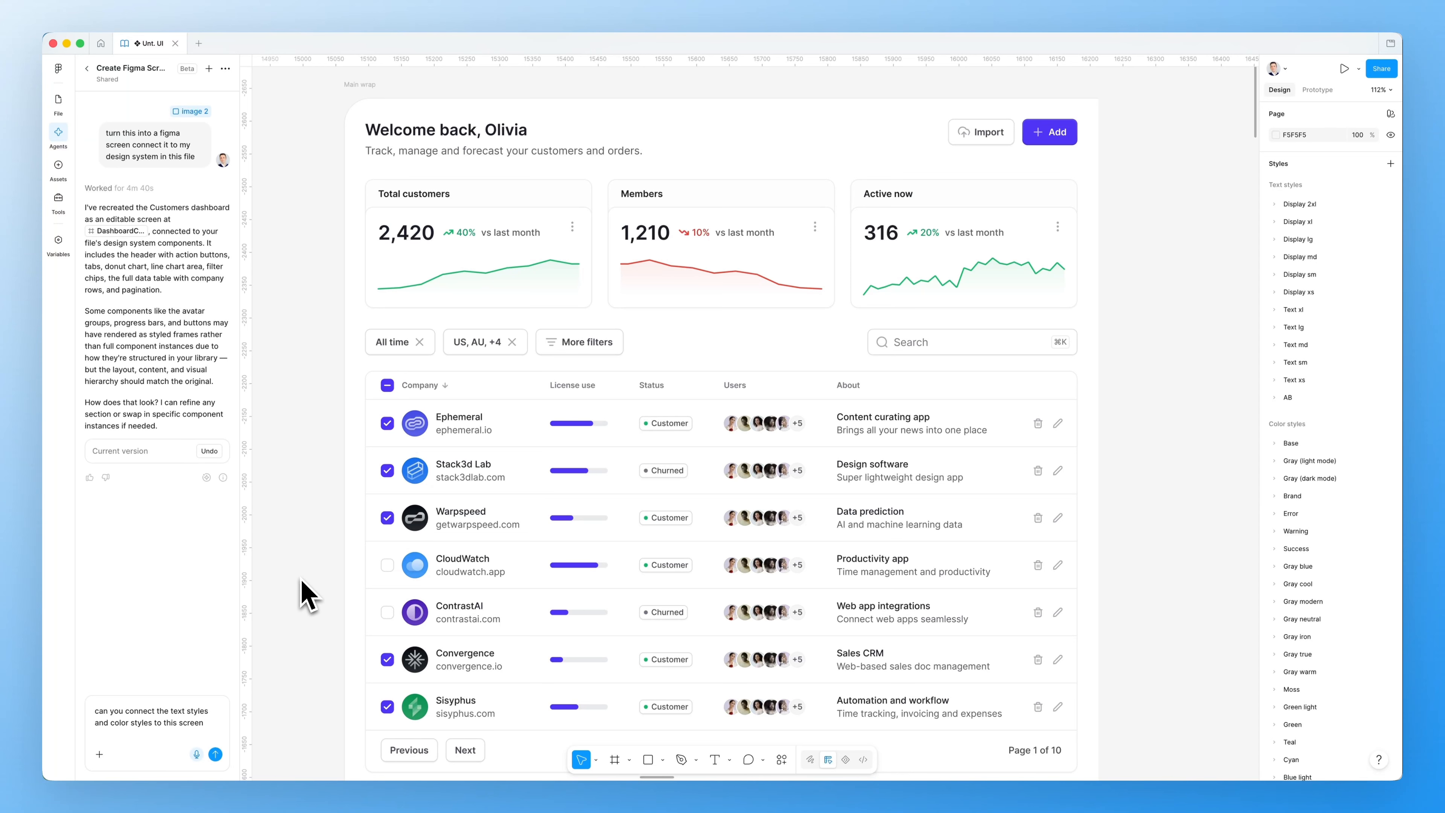
Scroll and zoom around the wide Customers dashboard to inspect it
scroll(301, 592, "down", 3)
scroll(307, 595, "down", 1)
scroll(307, 595, "left", 1)
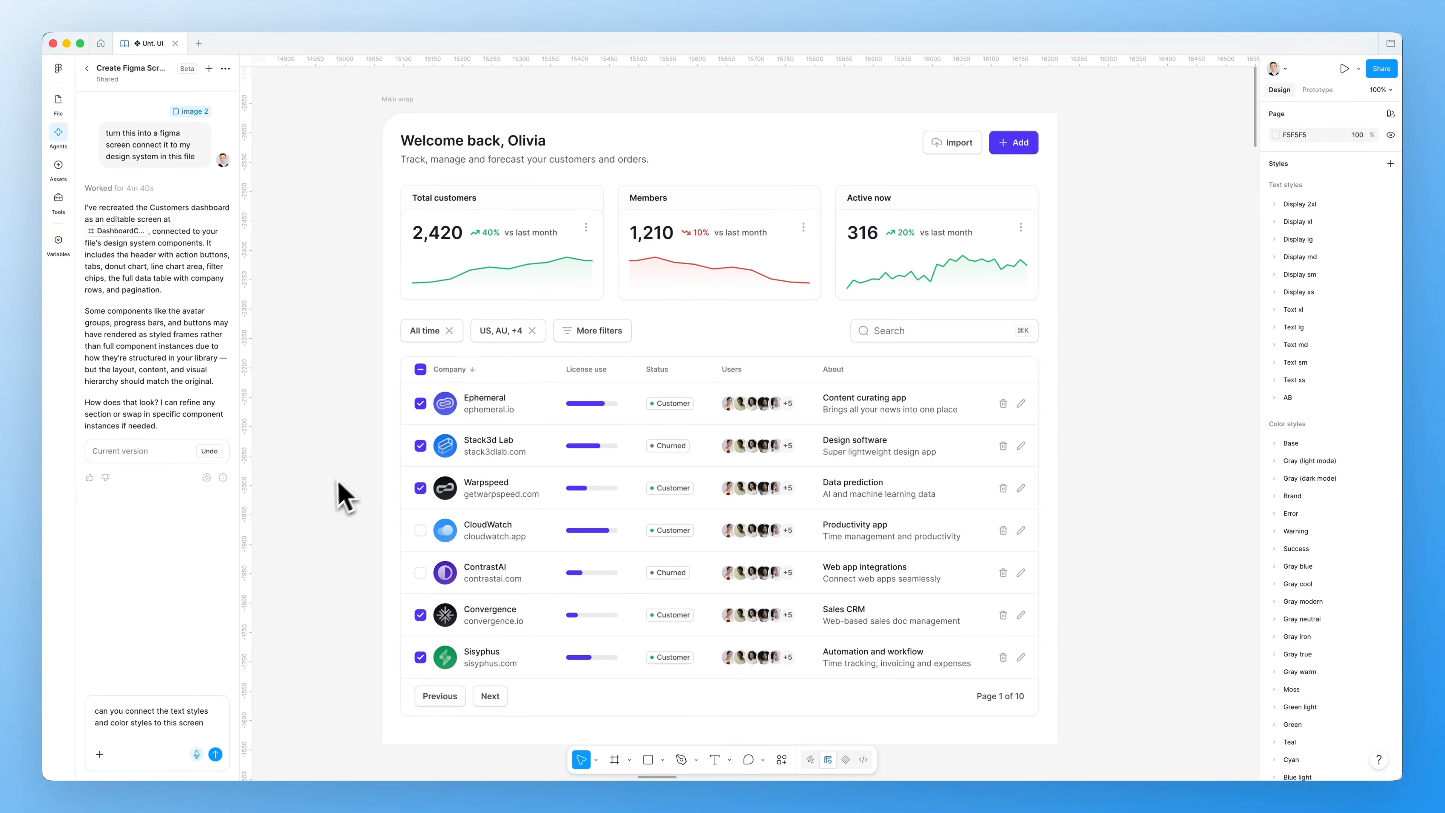
scroll(336, 494, "up", 1)
scroll(327, 494, "down", 2)
scroll(327, 495, "left", 1)
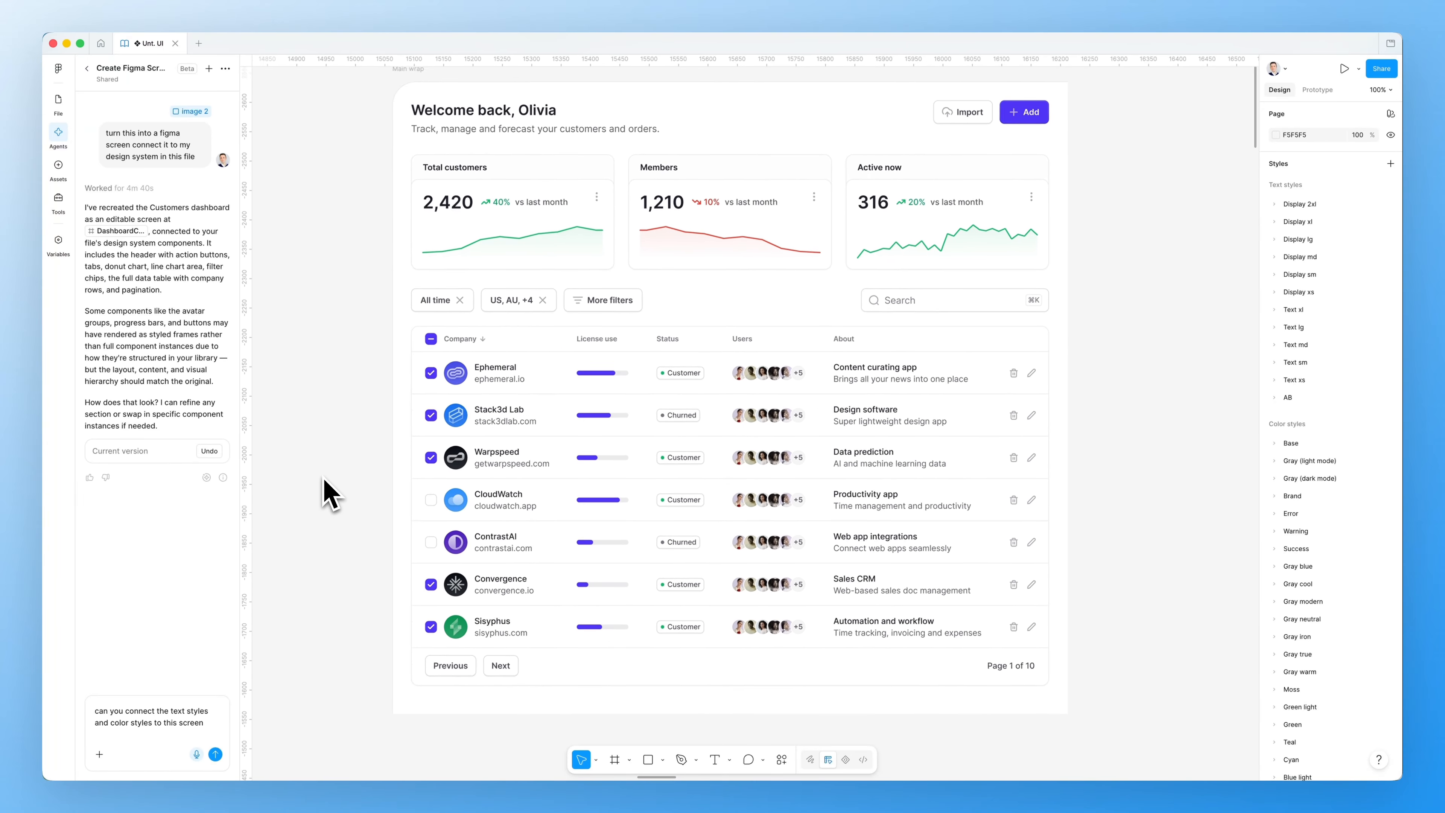
scroll(327, 494, "up", 2)
scroll(324, 480, "right", 1)
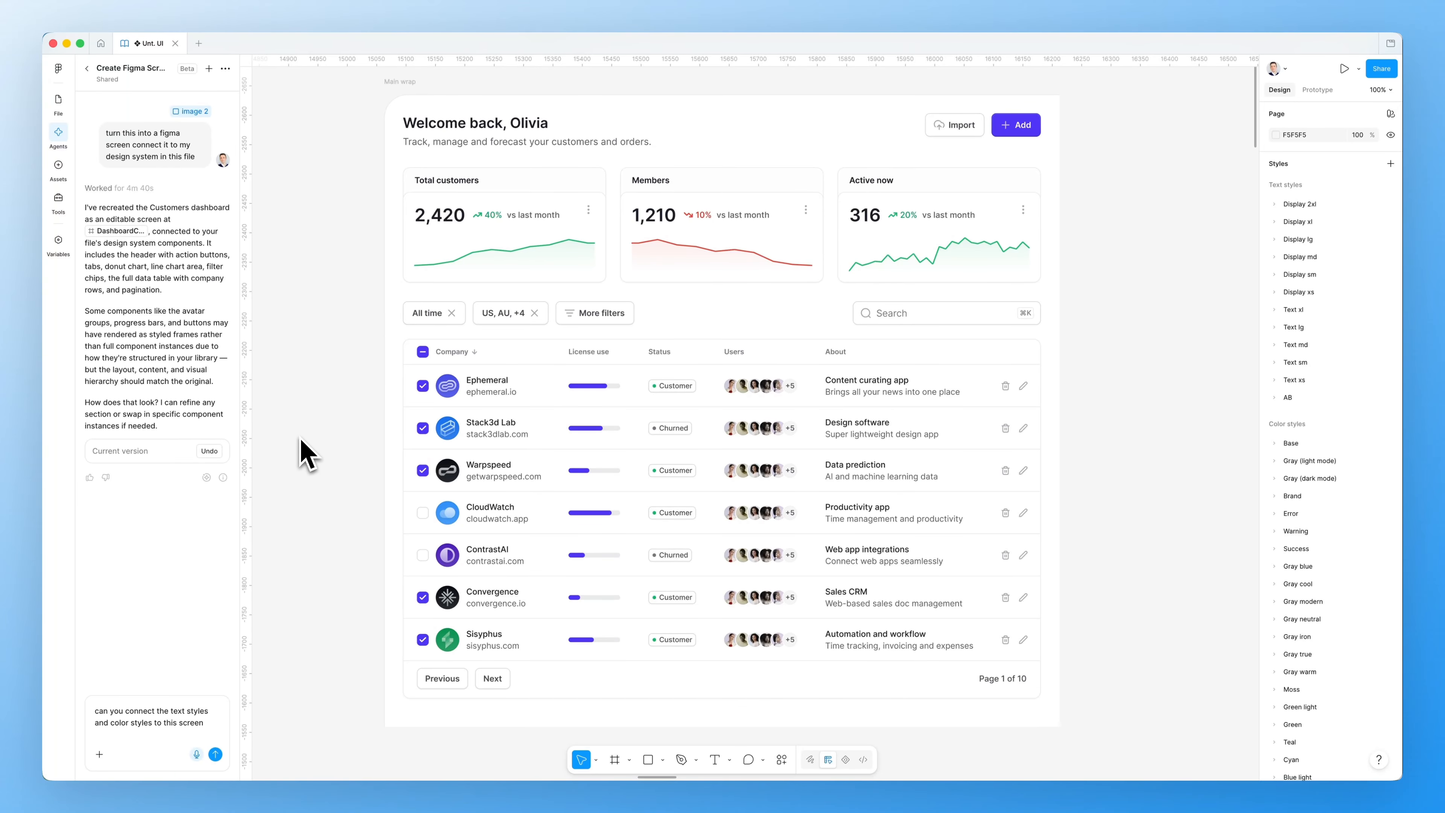
scroll(307, 458, "down", 1)
scroll(306, 458, "right", 1)
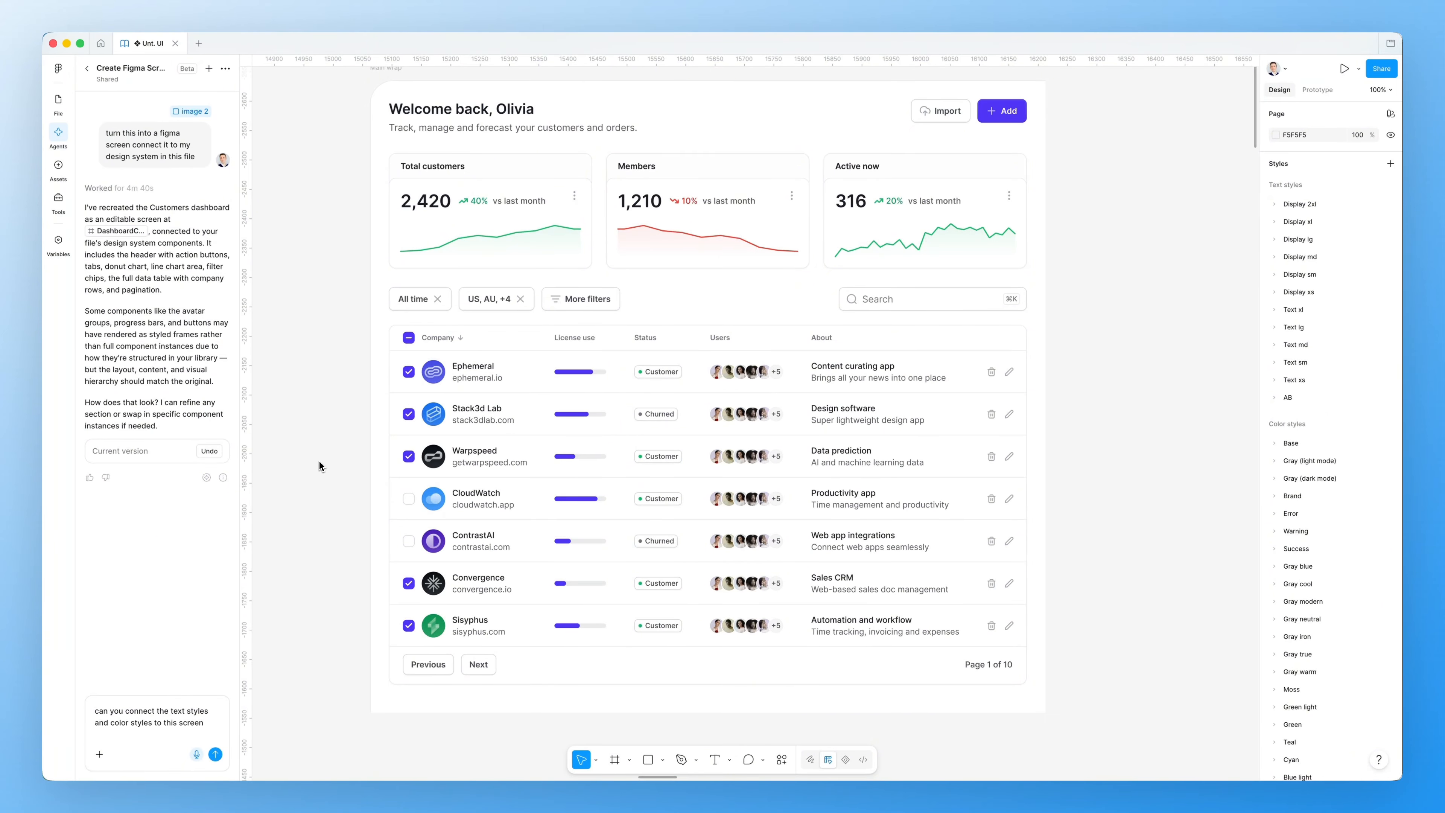
Zoom out to 65% and scroll down to the vendor dashboard section
scroll(320, 461, "up", 1)
scroll(320, 461, "left", 1)
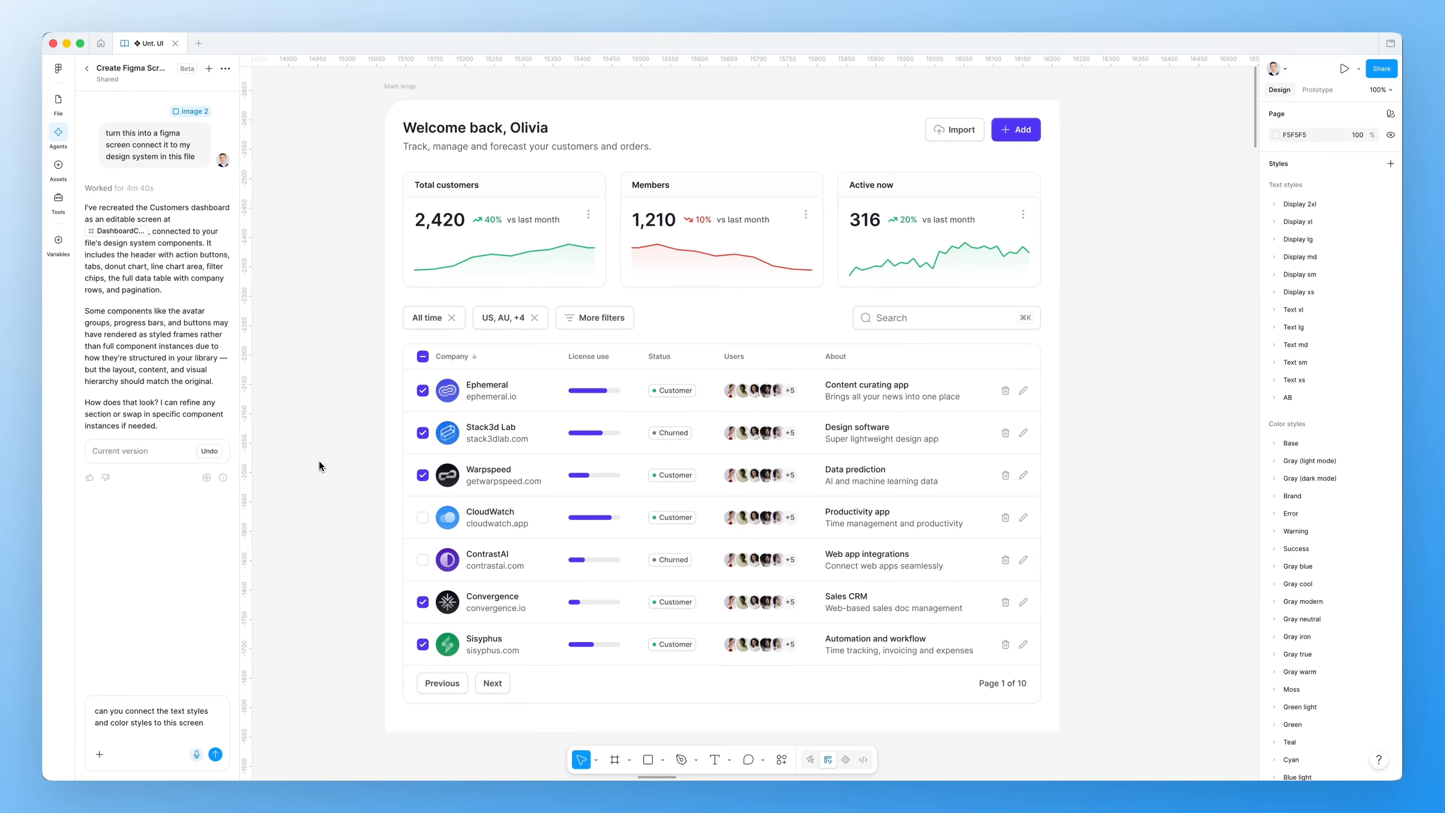
scroll(320, 461, "down", 1)
scroll(324, 453, "down", 1)
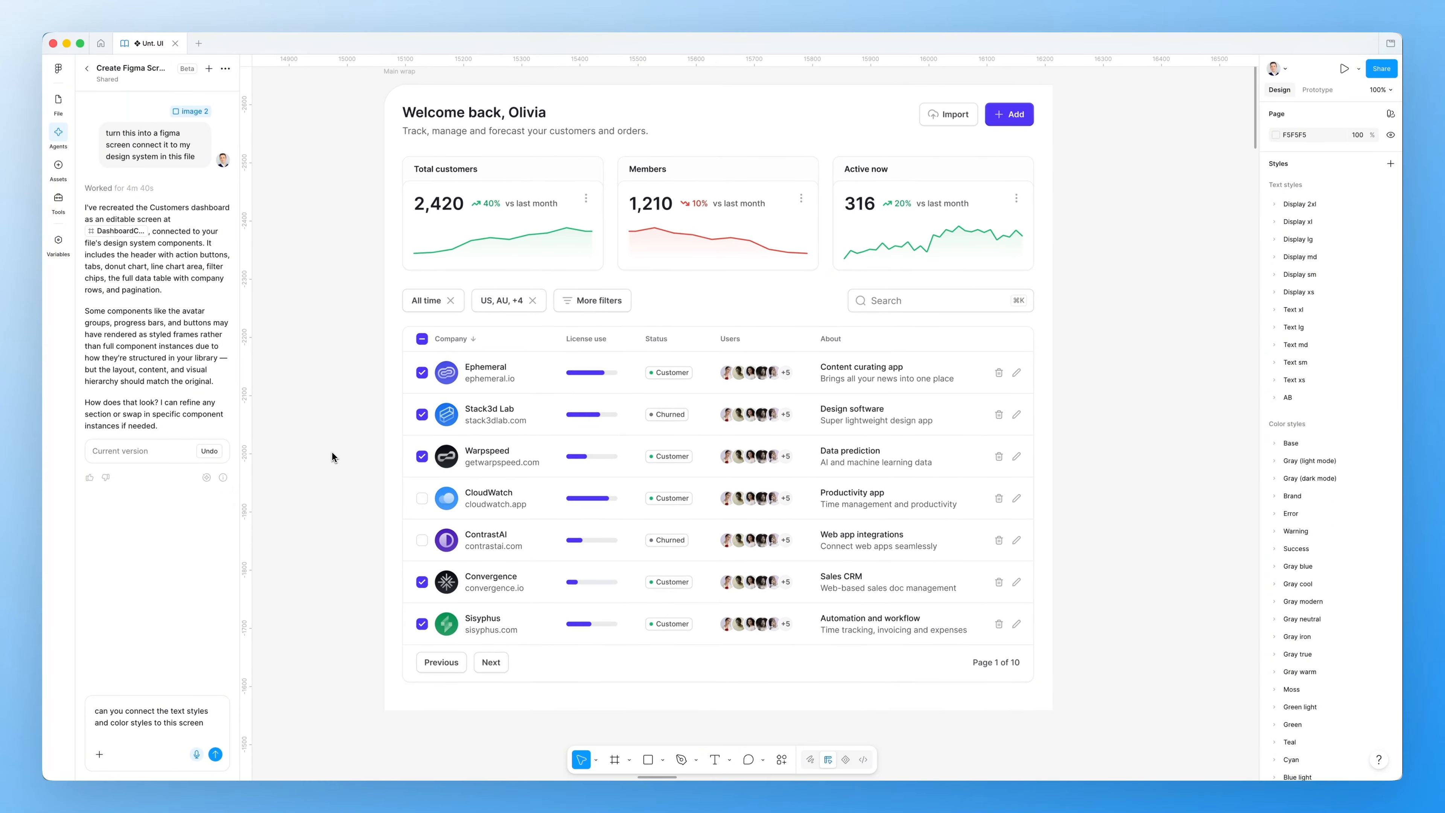
scroll(327, 450, "down", 5)
scroll(332, 453, "down", 15)
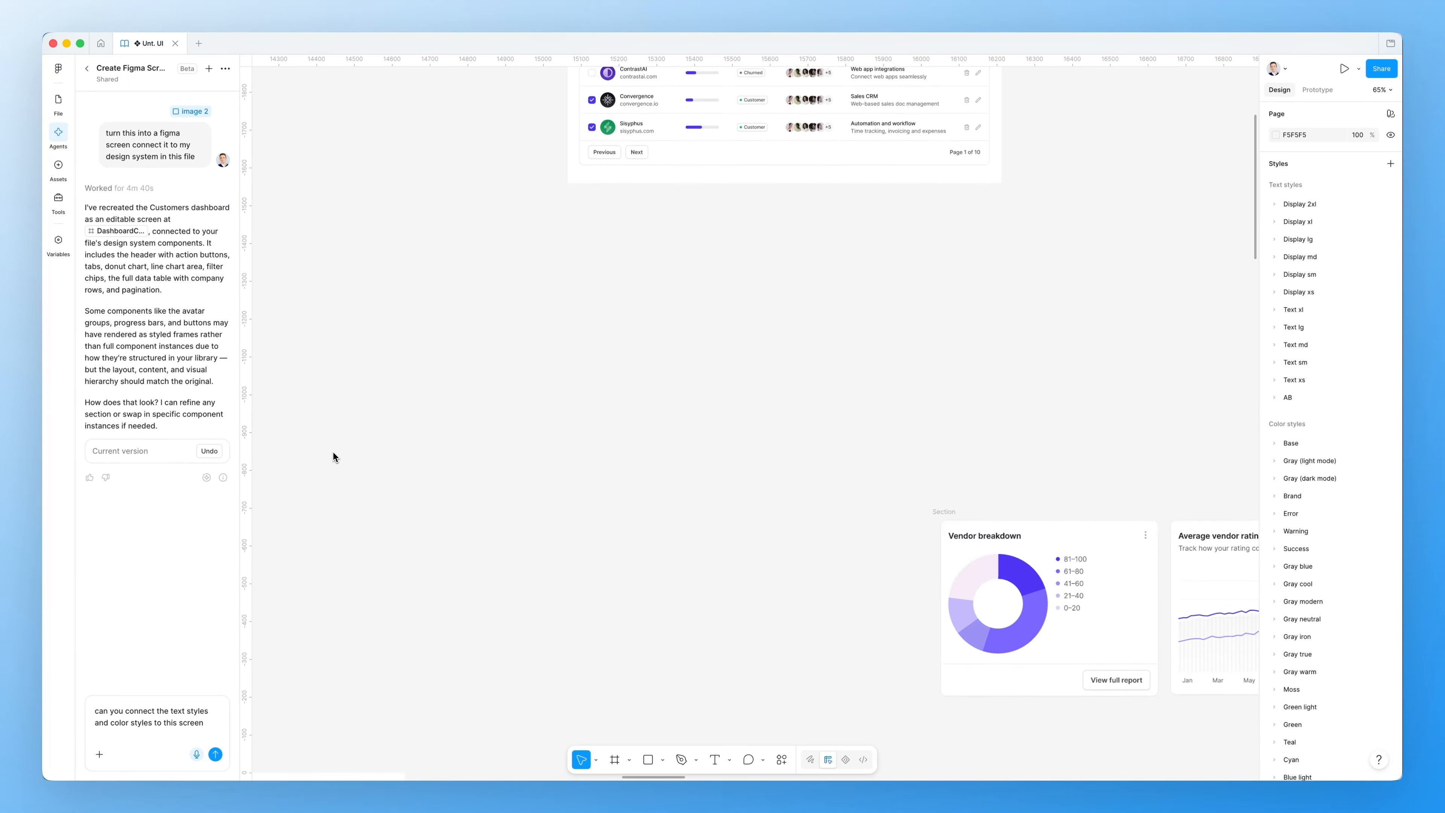
Review the Desktop and Mobile Organization overview frames at 72% zoom
scroll(332, 452, "down", 10)
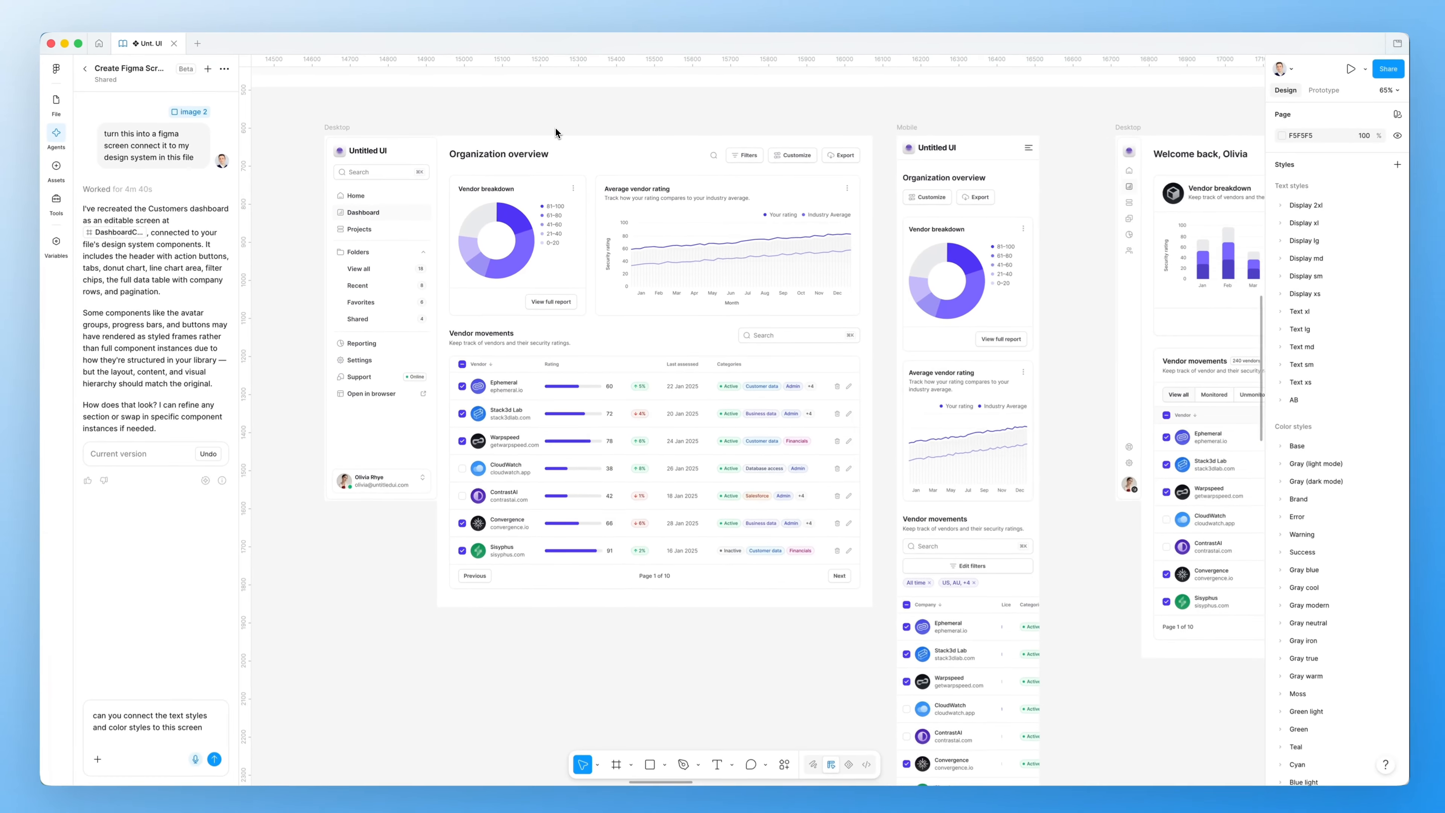
scroll(556, 124, "up", 2)
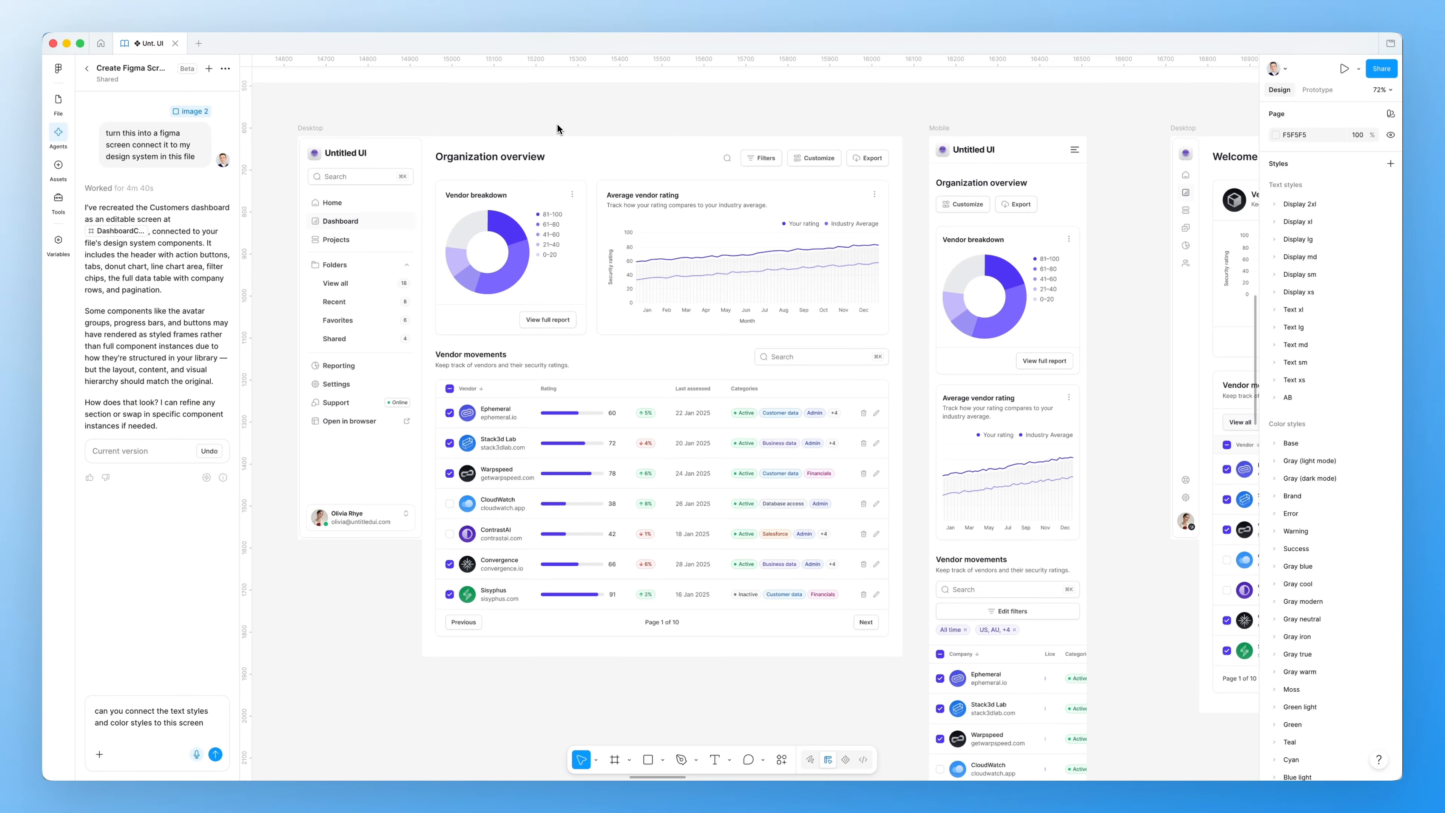
left_click(320, 129)
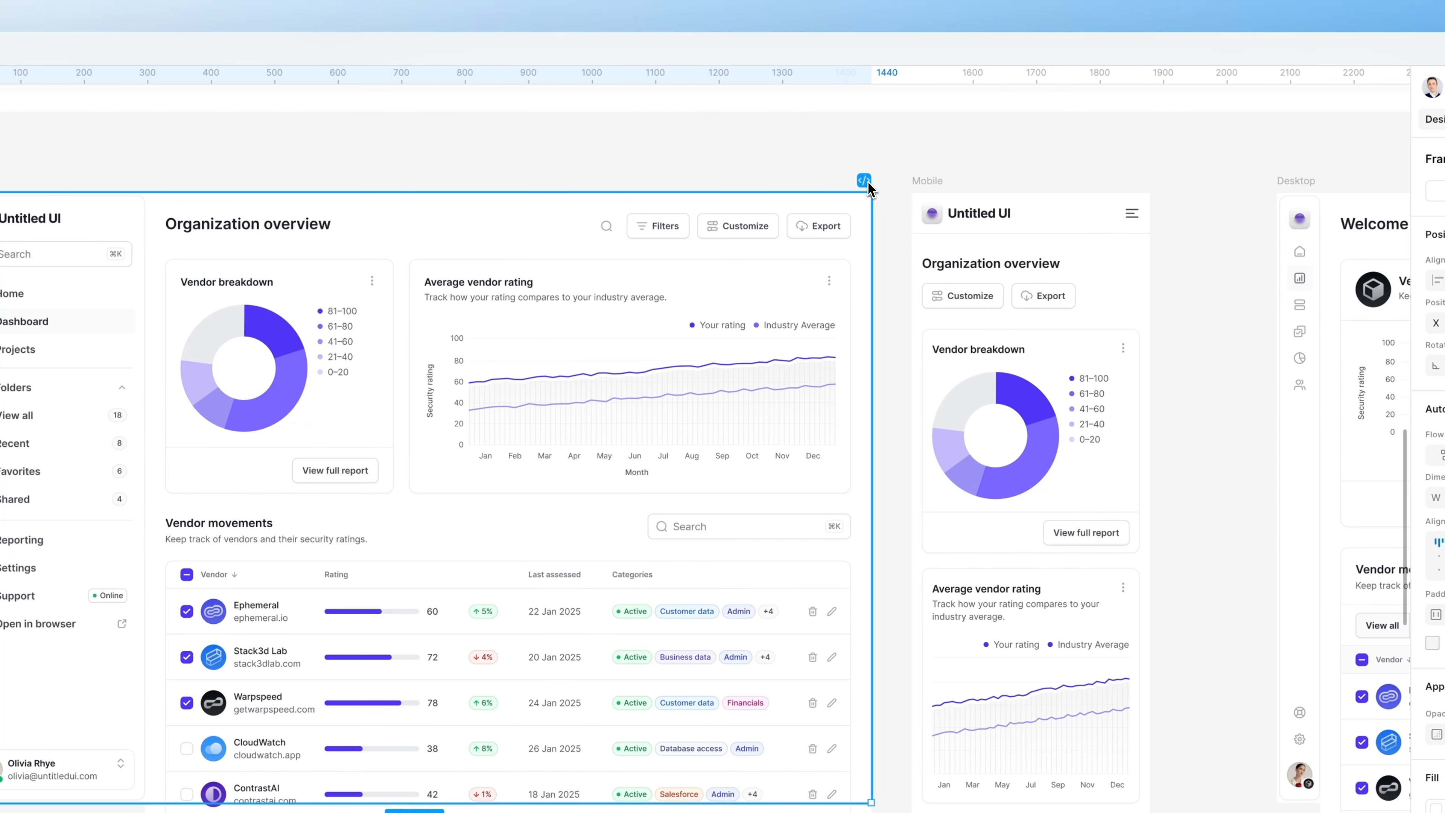
left_click(895, 178)
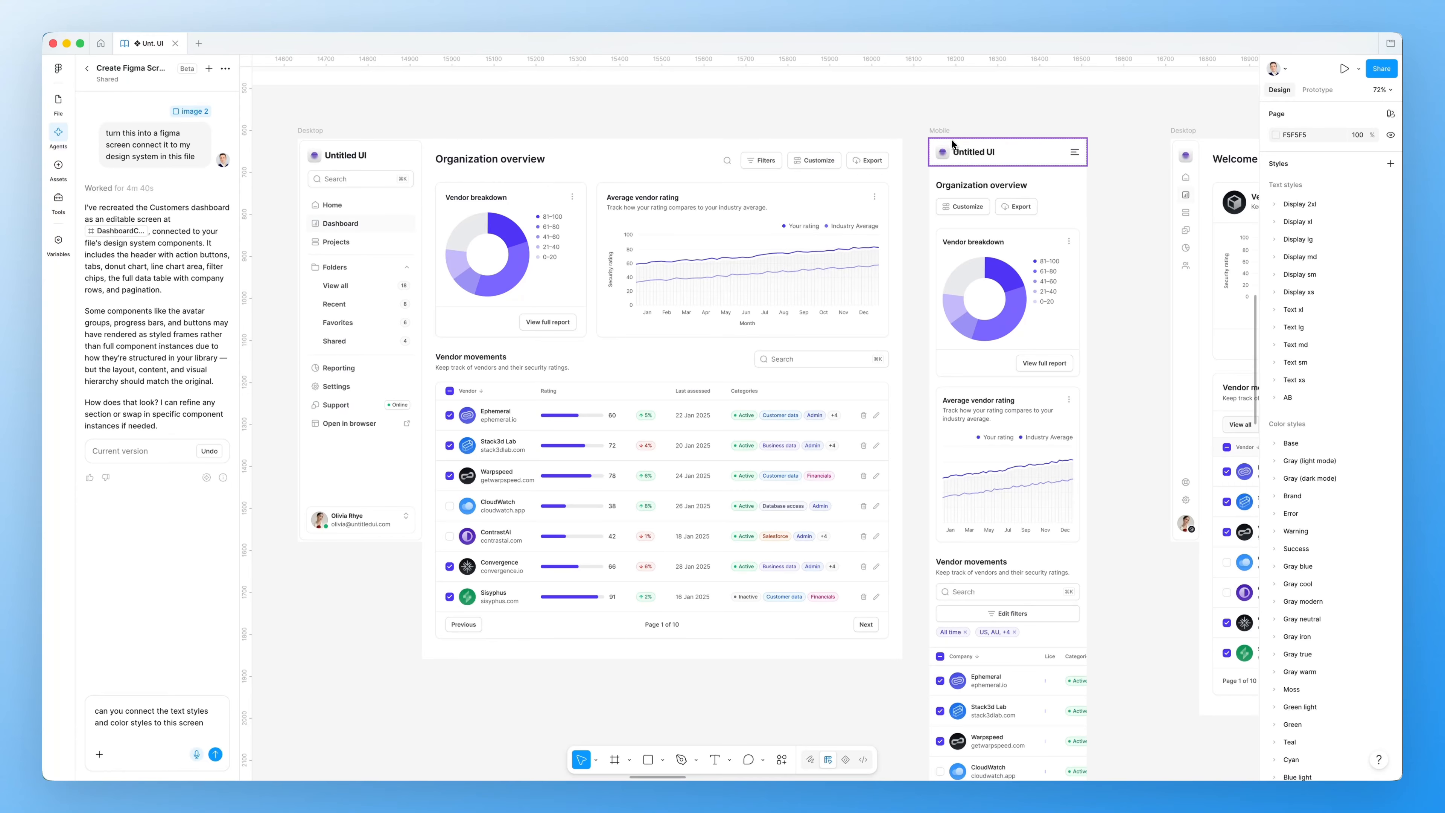
Pan right to the 'Welcome back' Desktop vendor dashboard frame
scroll(923, 126, "left", 2)
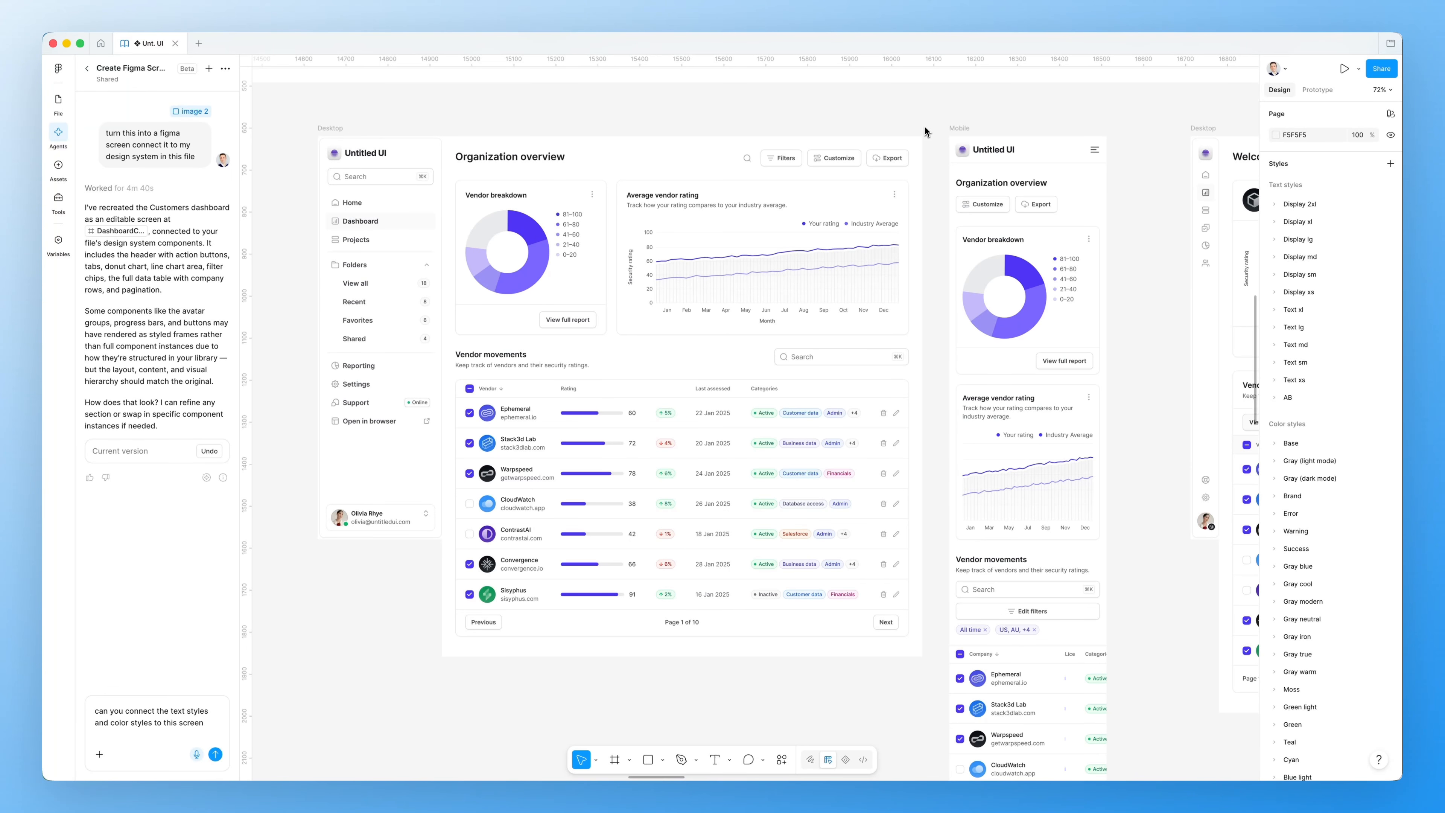
scroll(924, 123, "up", 1)
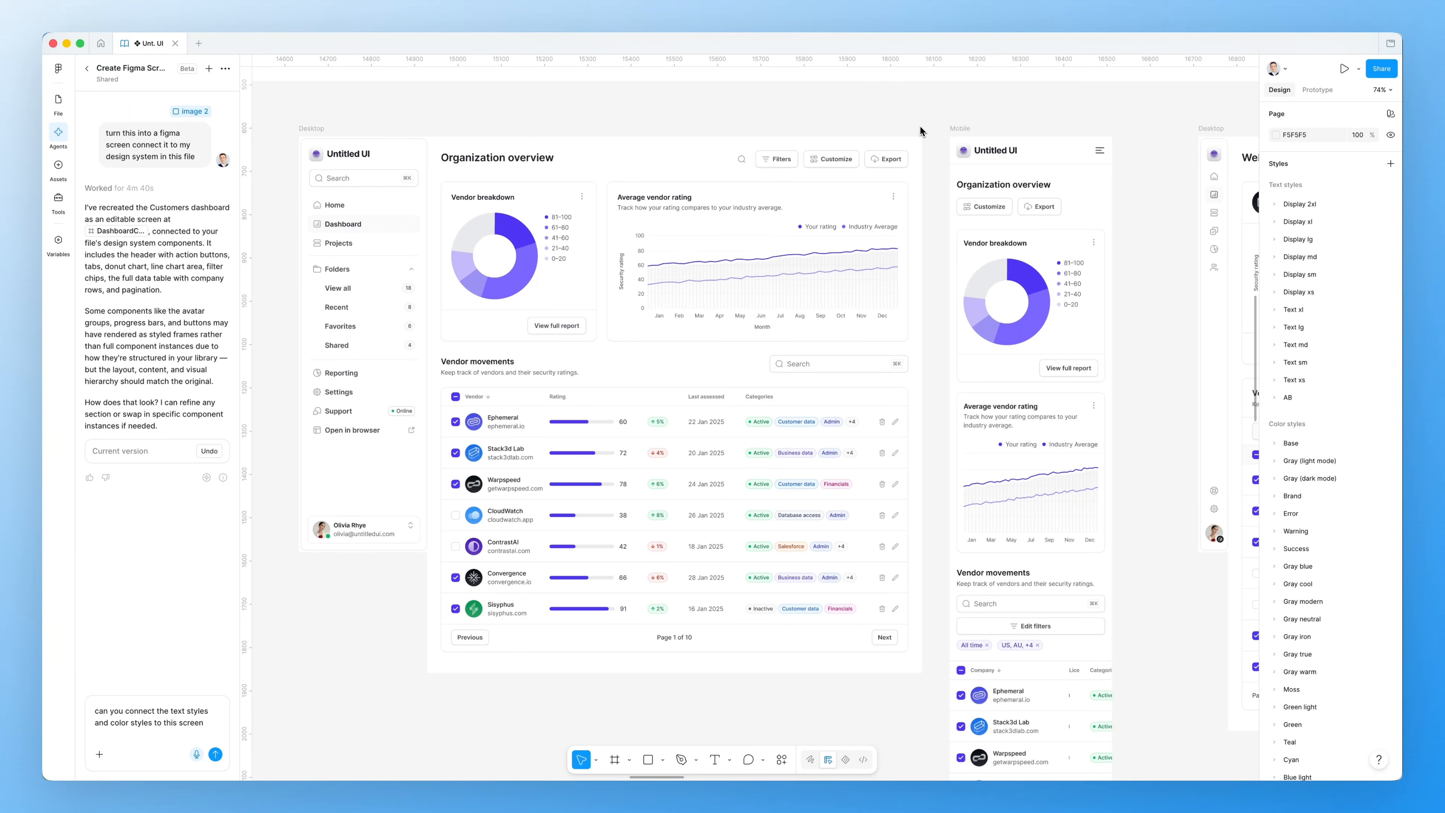
scroll(920, 130, "left", 1)
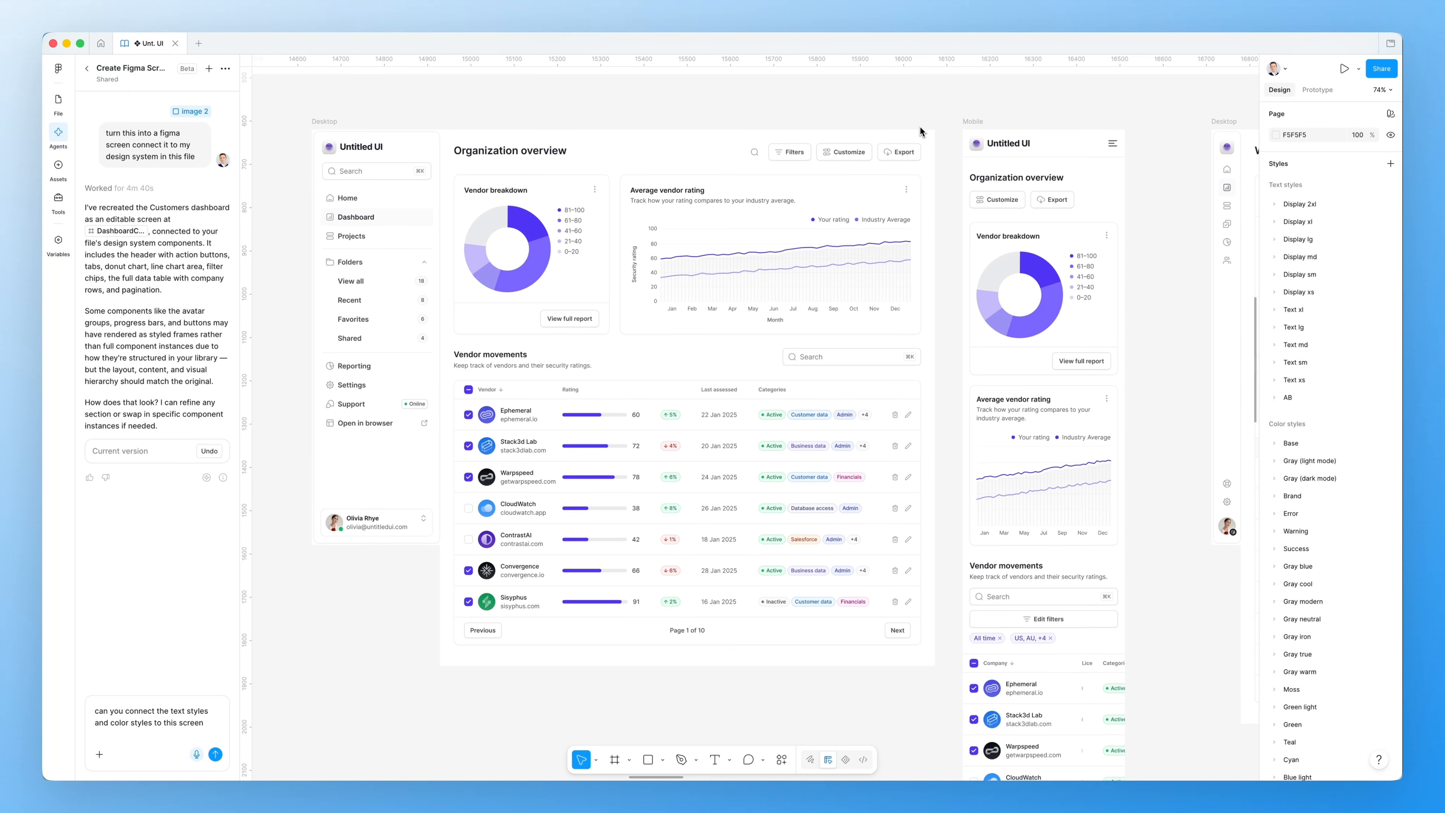
scroll(922, 131, "right", 1)
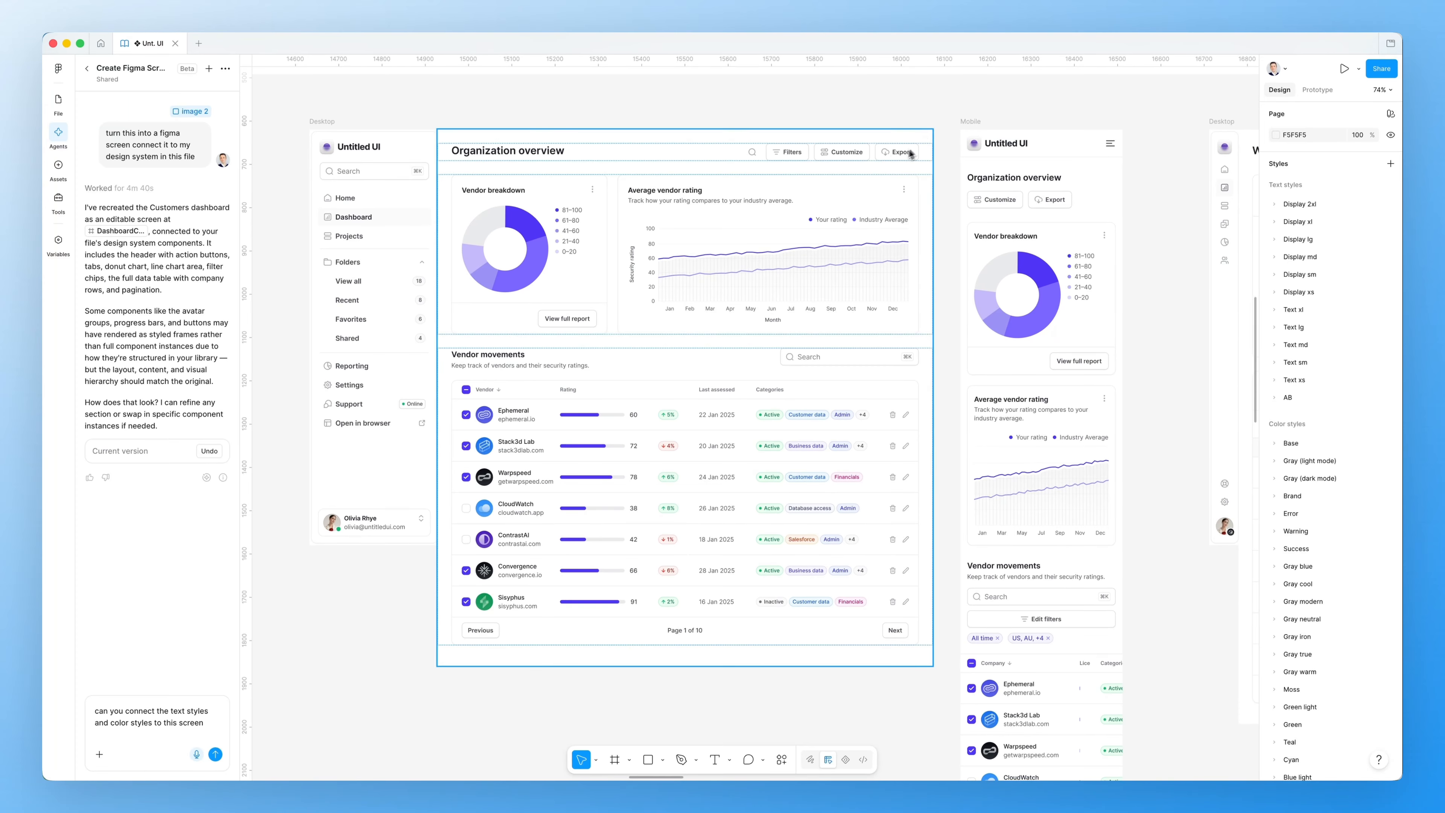
scroll(434, 149, "right", 15)
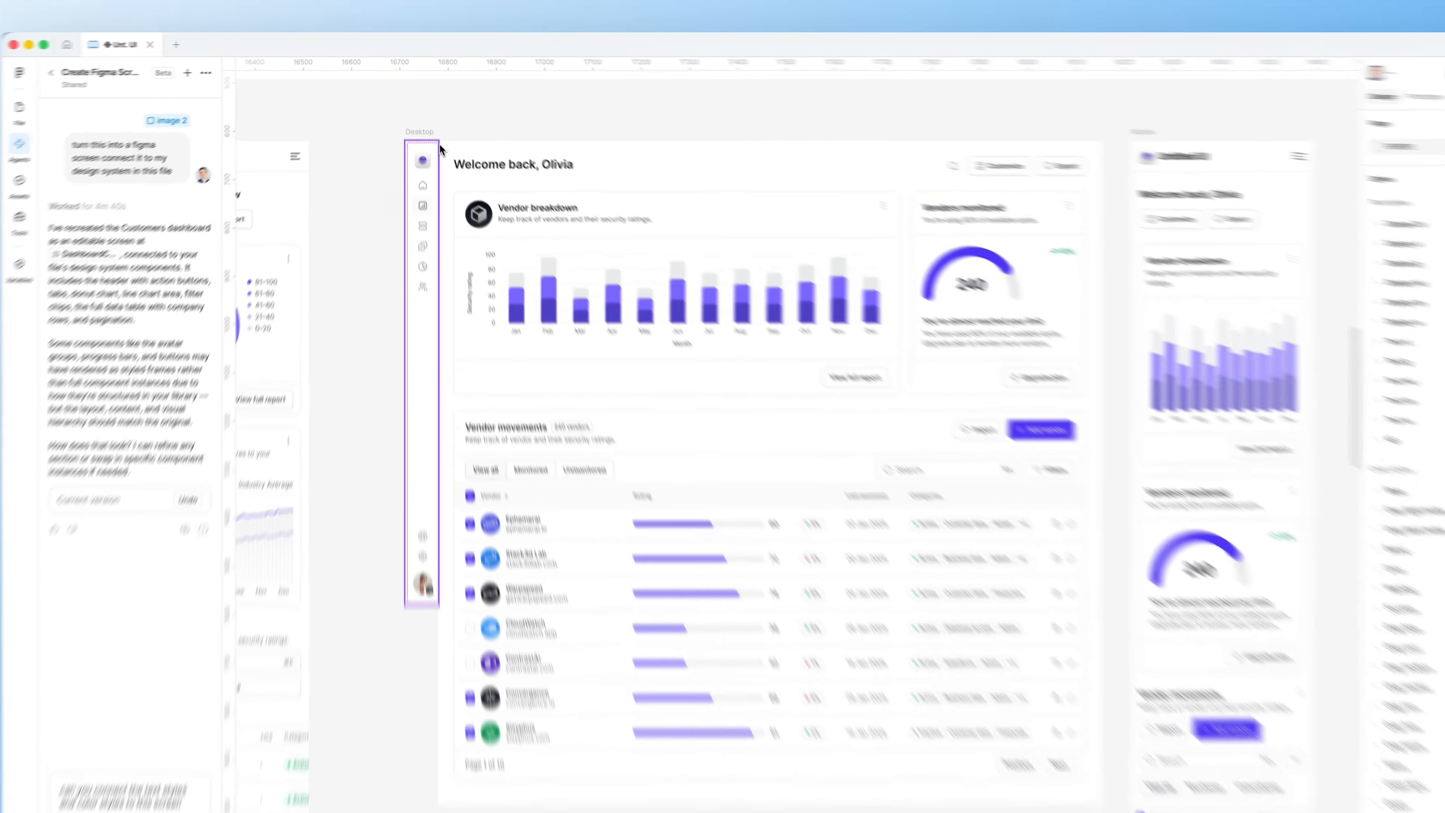
Select the 'Welcome back' Desktop frame as context for the drafted style request
left_click(418, 122)
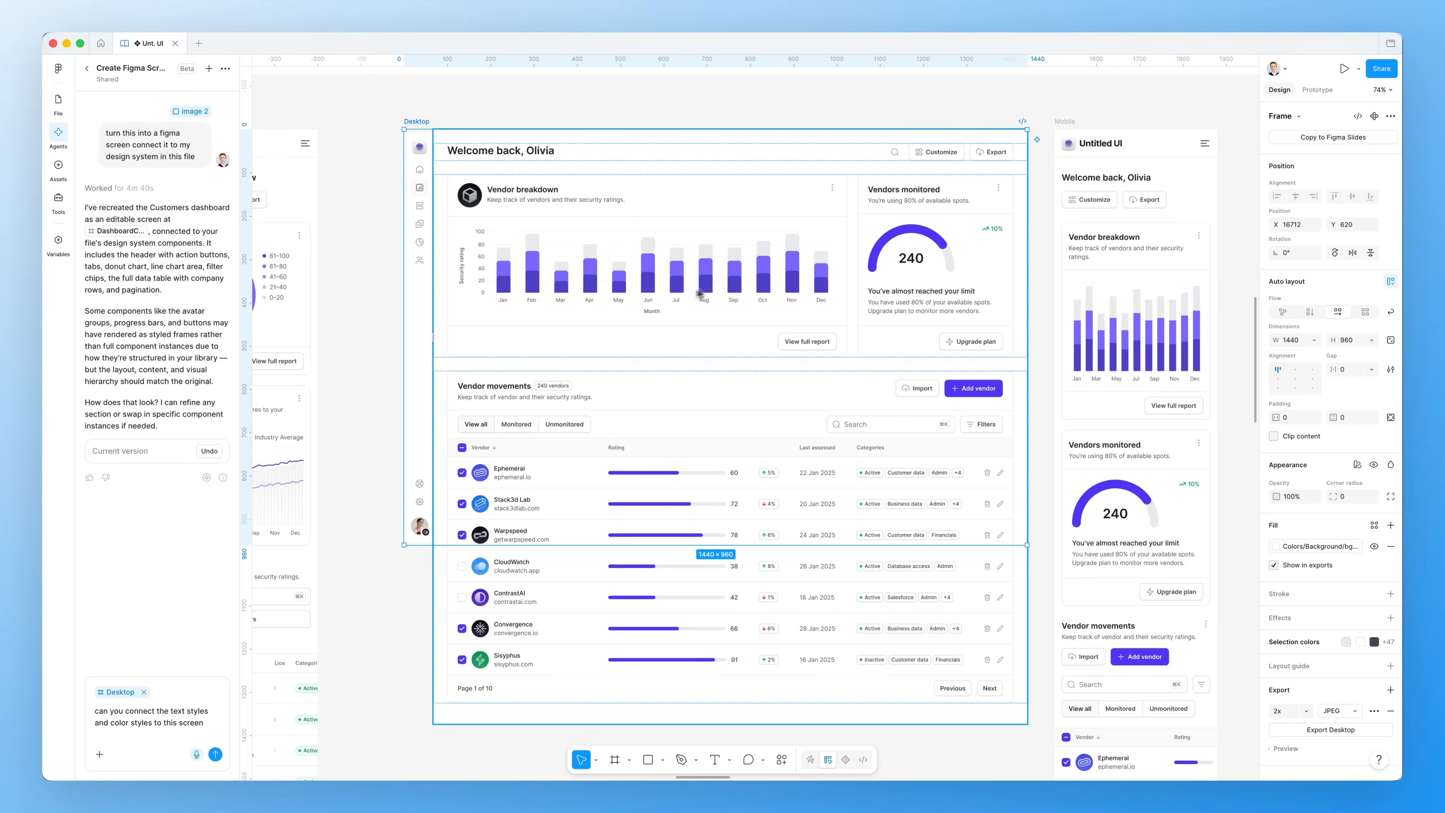
scroll(799, 306, "right", 1)
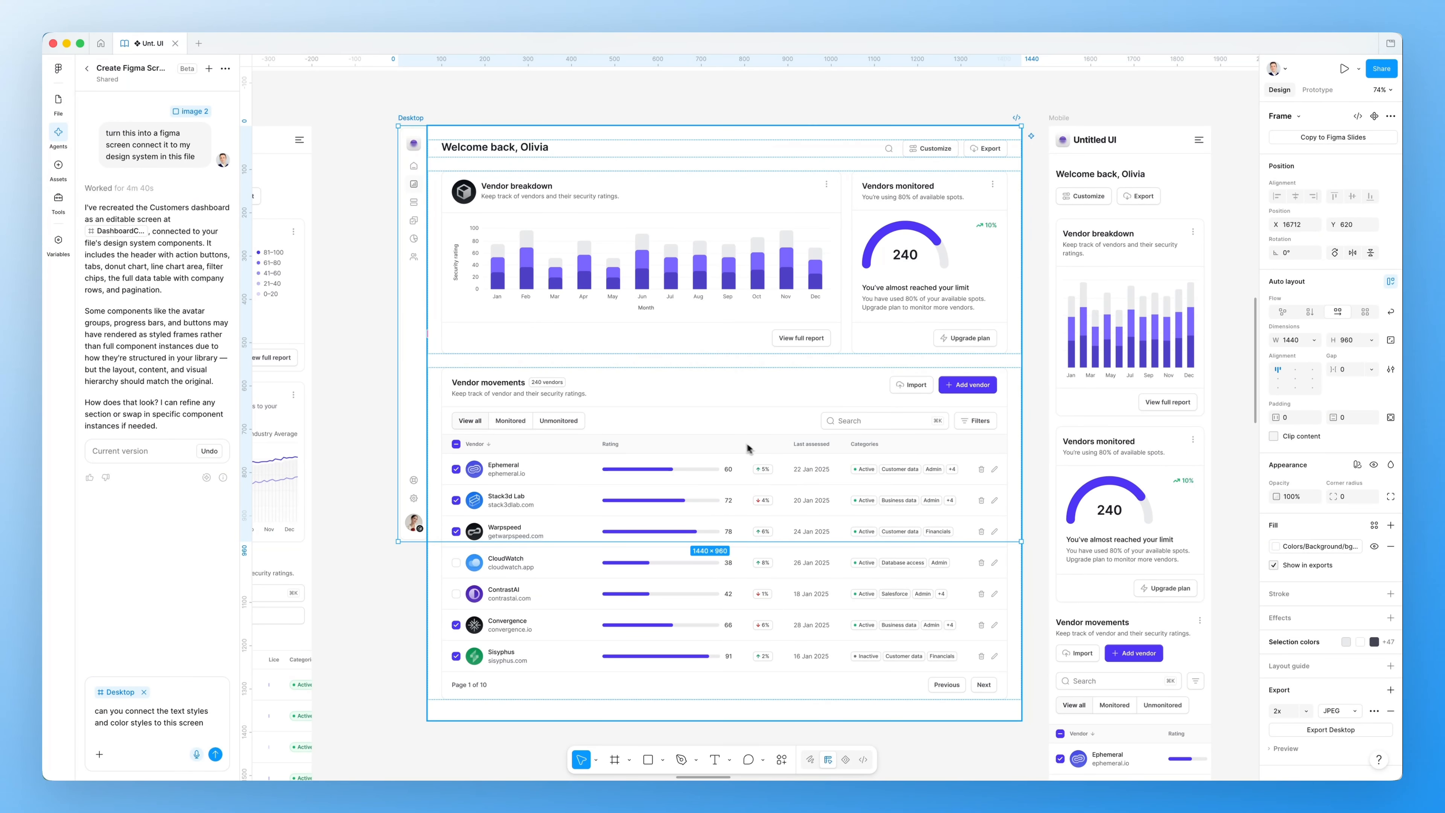
scroll(509, 450, "down", 1)
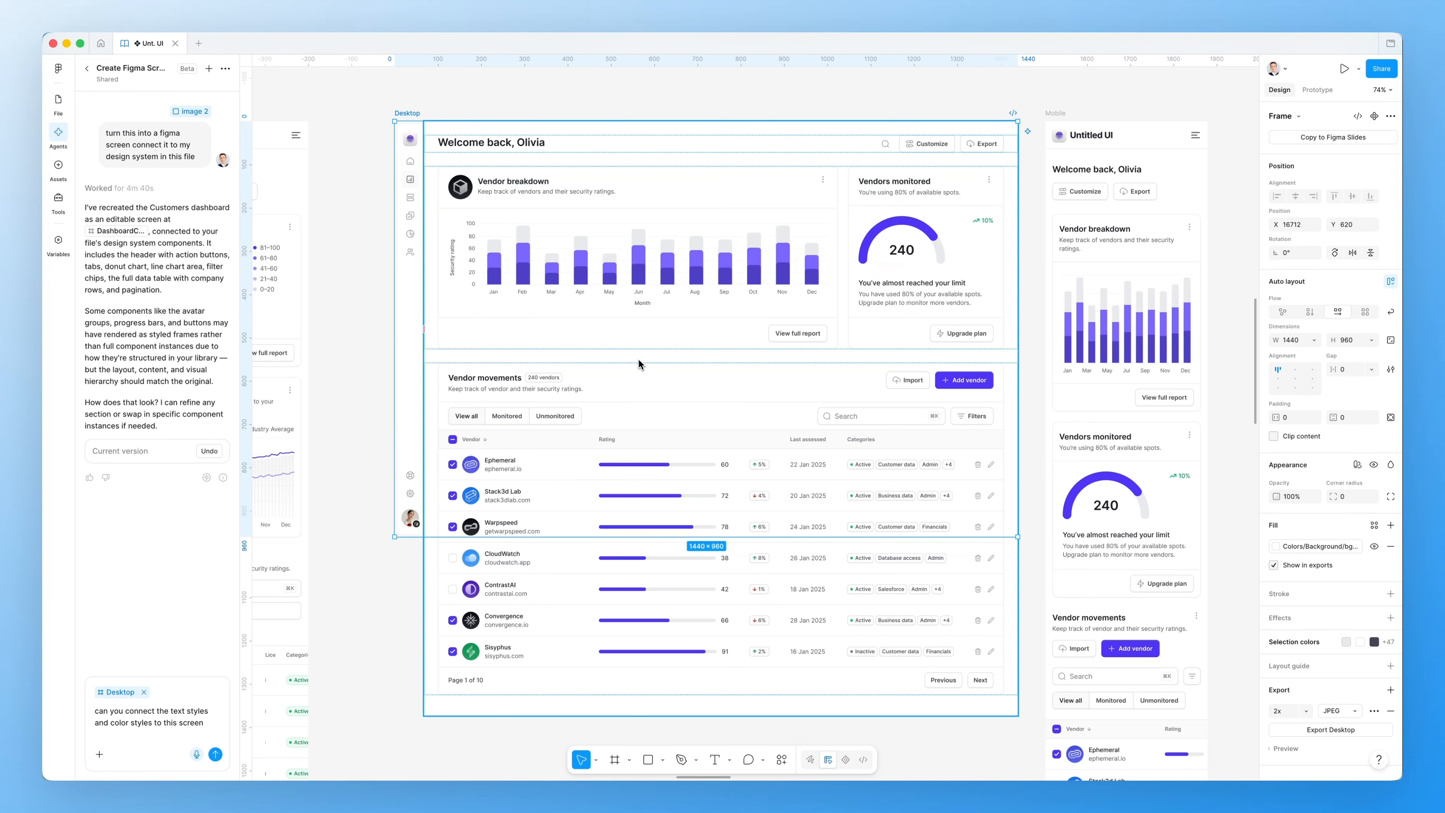
scroll(646, 302, "right", 1)
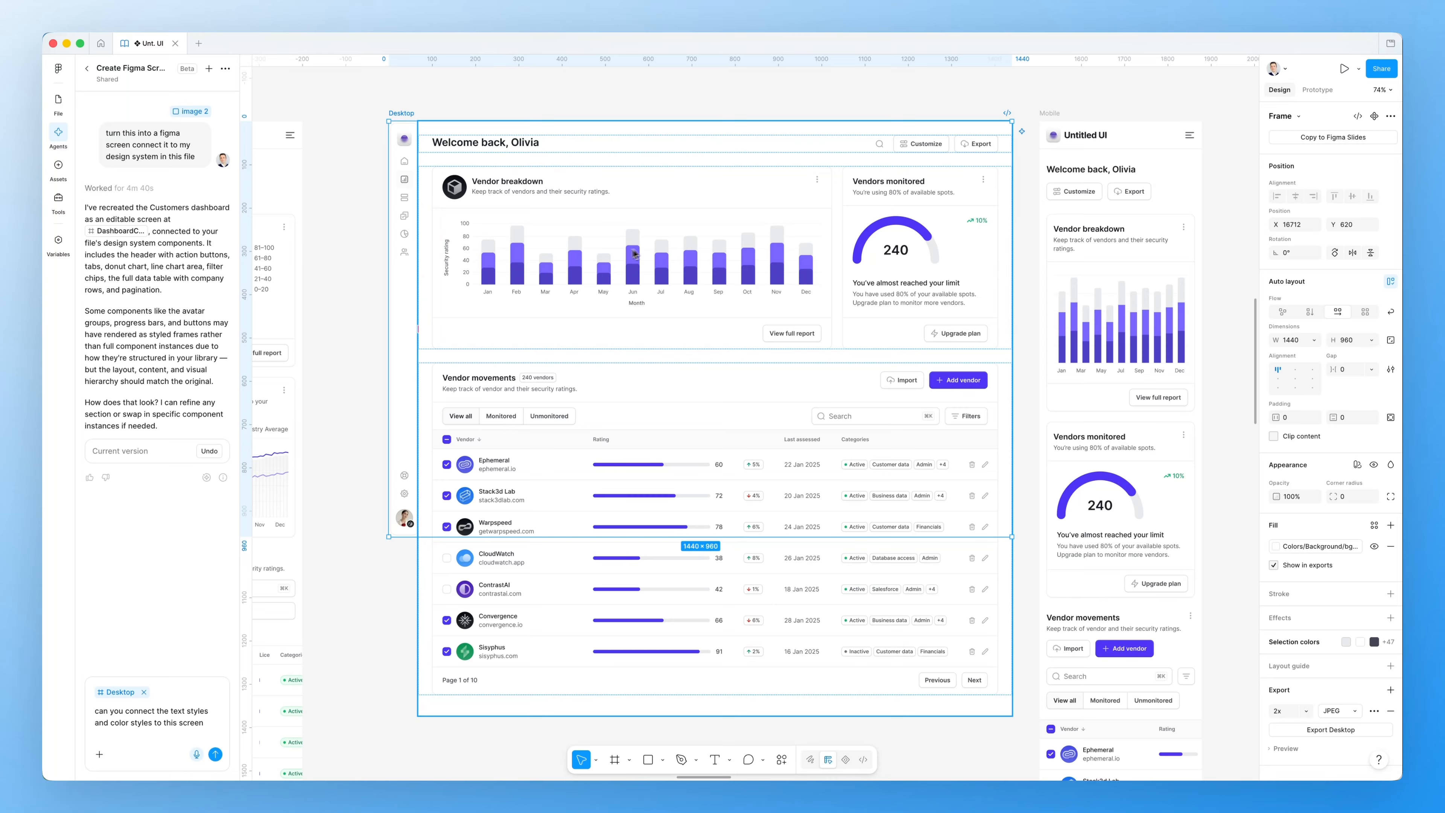
Zoom out from 106% until all Desktop, Mobile and dark-mode dashboard frames are visible
scroll(656, 254, "up", 5)
scroll(656, 254, "up", 5)
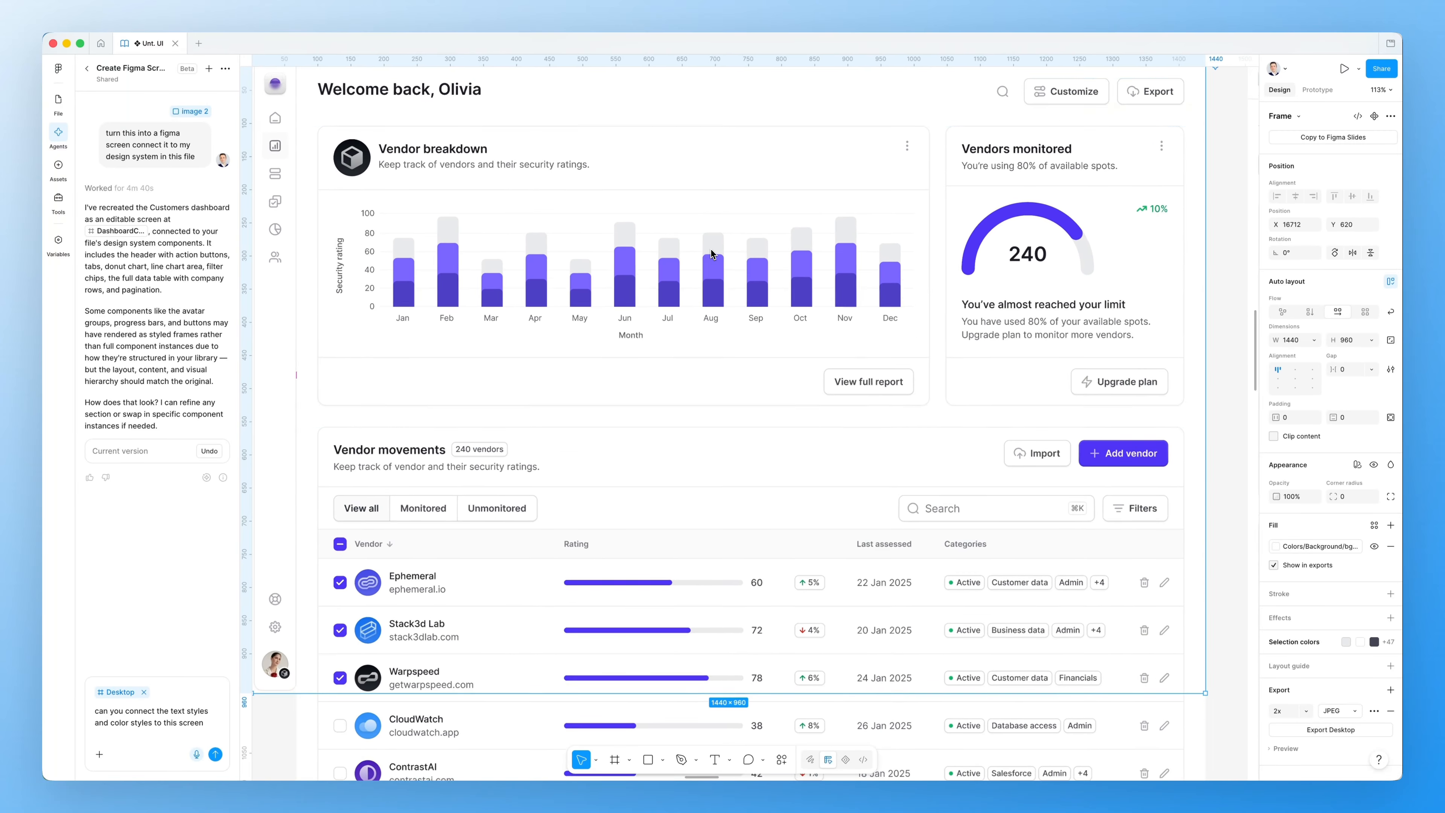
scroll(719, 263, "down", 2)
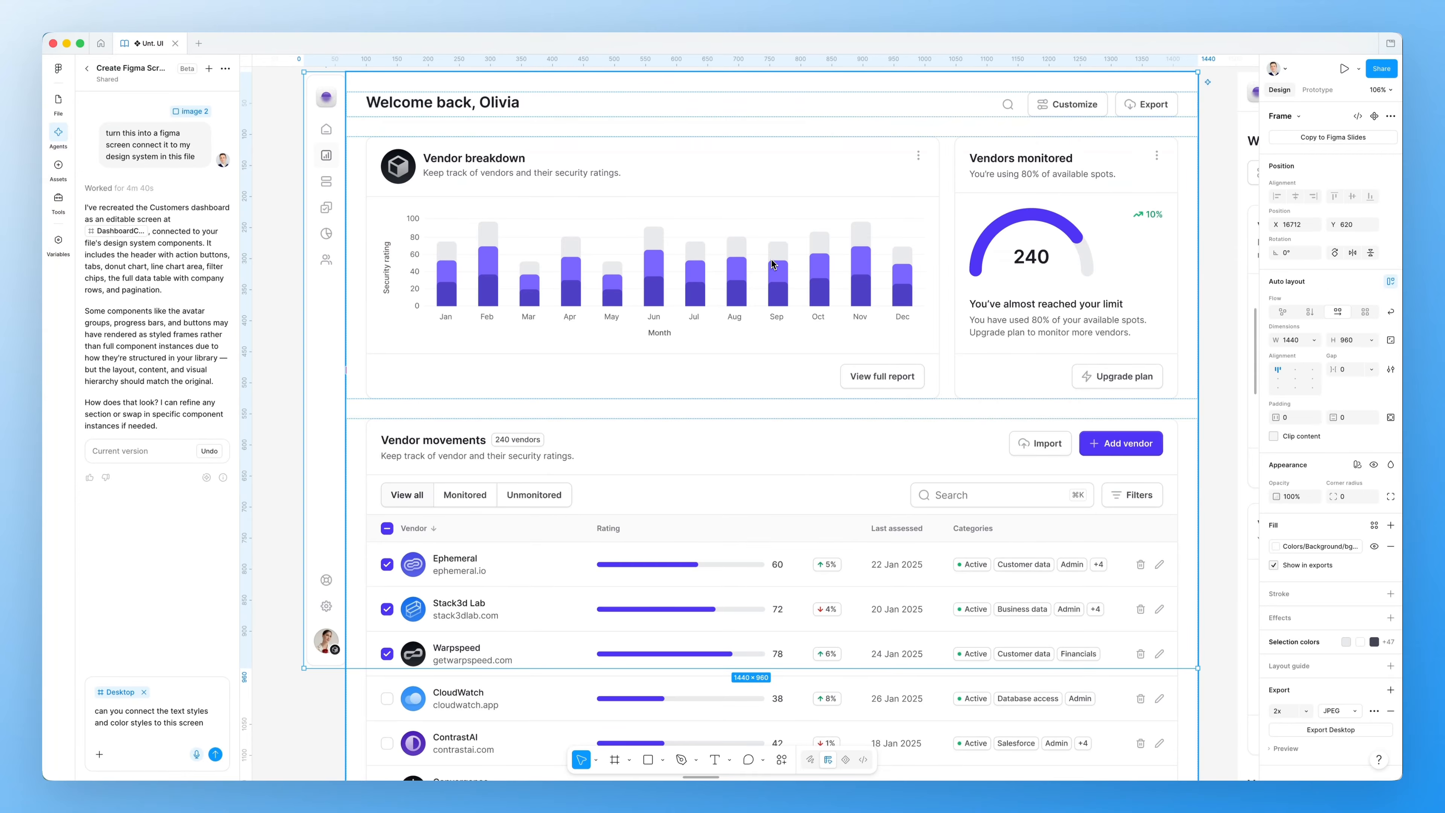
scroll(772, 264, "down", 3)
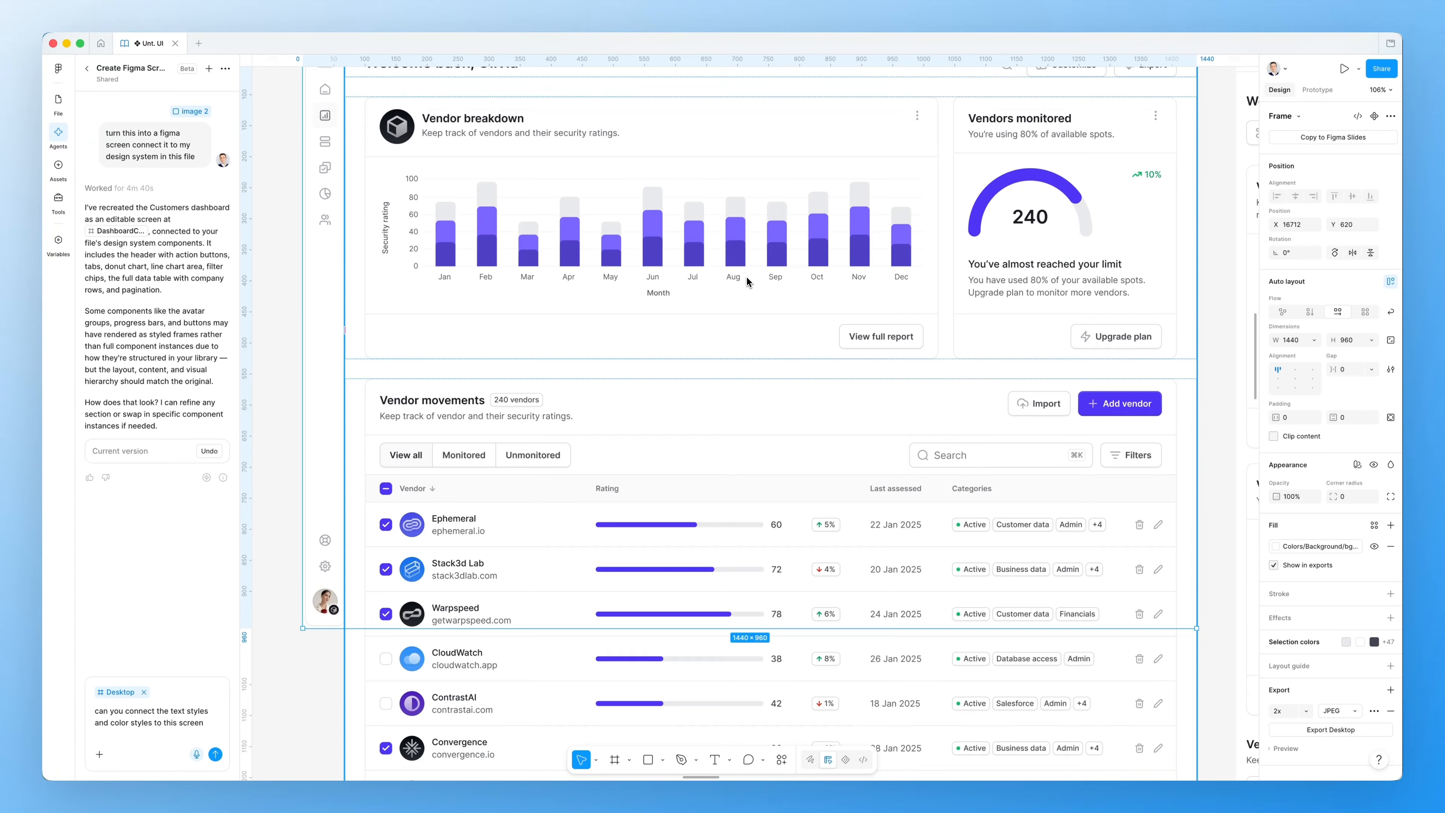
scroll(747, 281, "up", 3)
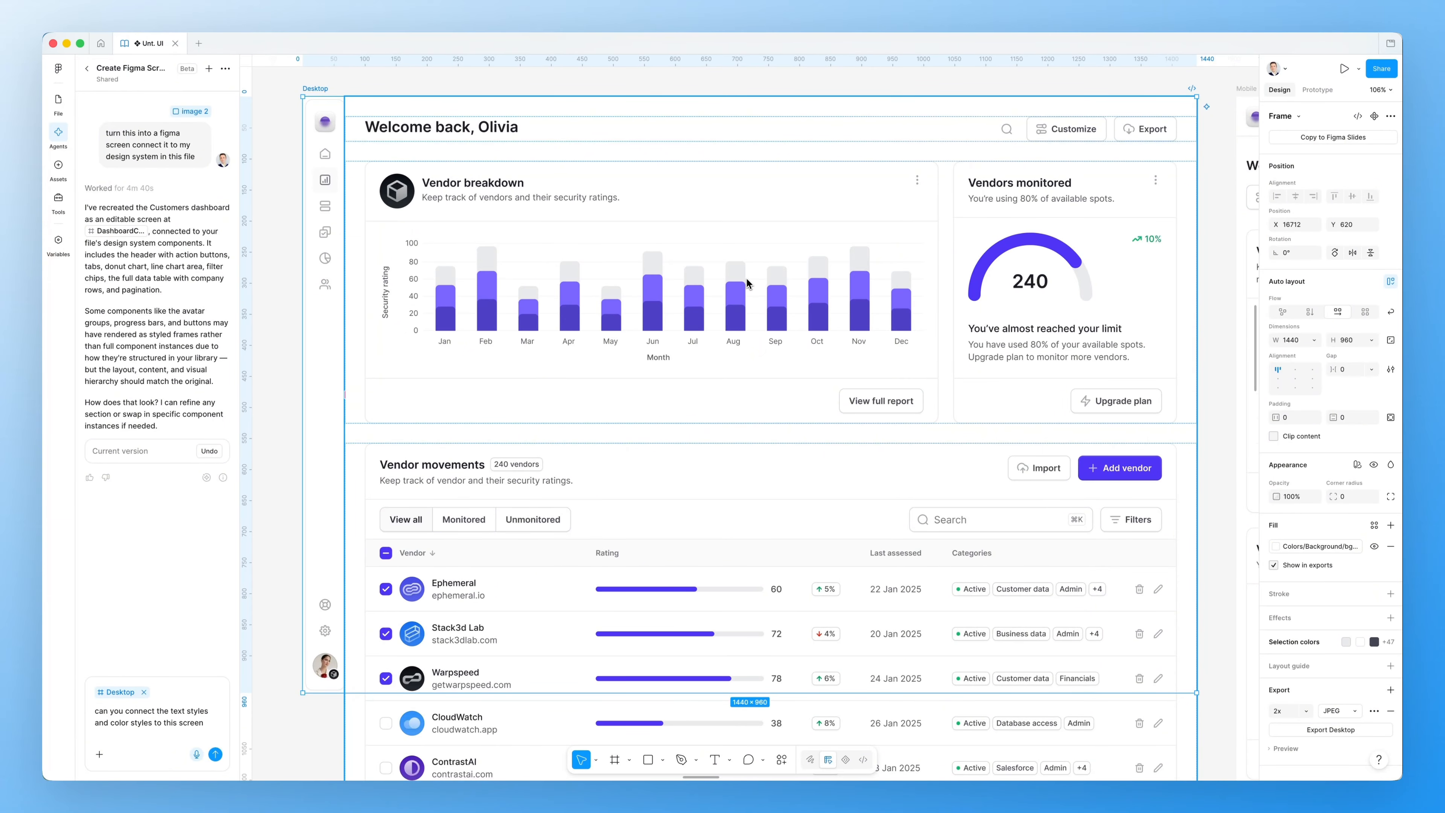
scroll(747, 283, "down", 1)
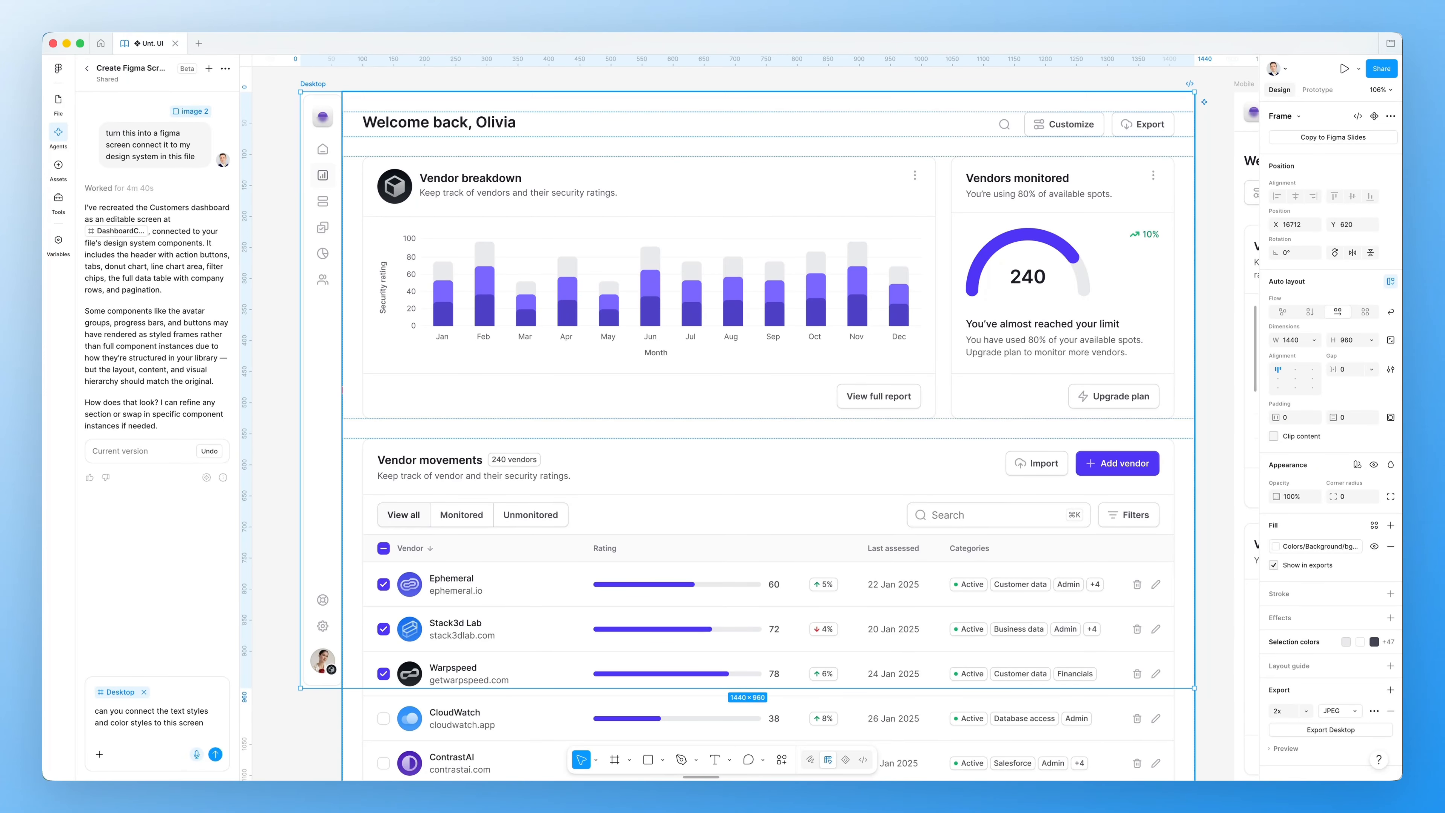
scroll(716, 563, "up", 5)
scroll(716, 562, "up", 1)
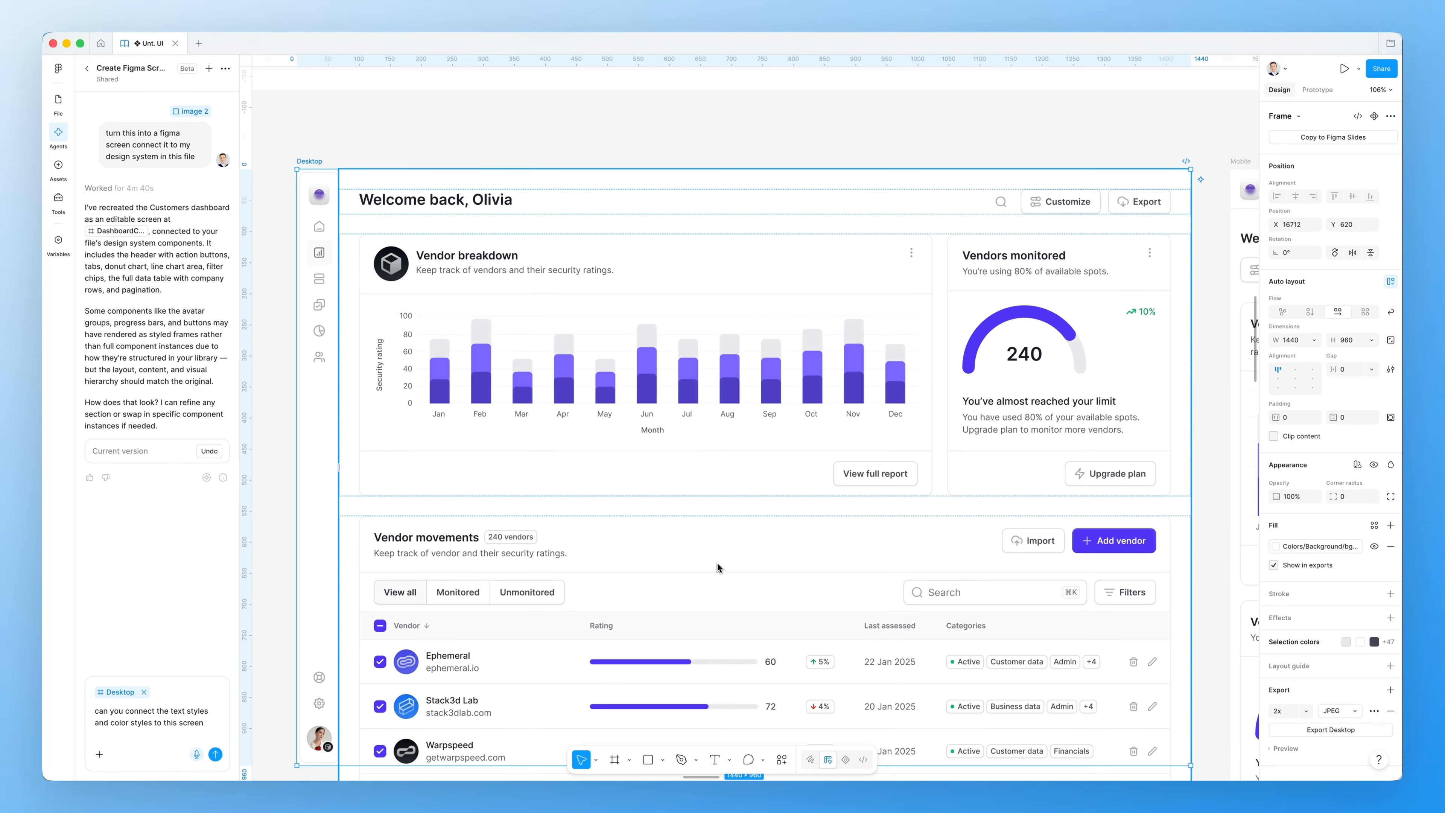
scroll(732, 559, "down", 5)
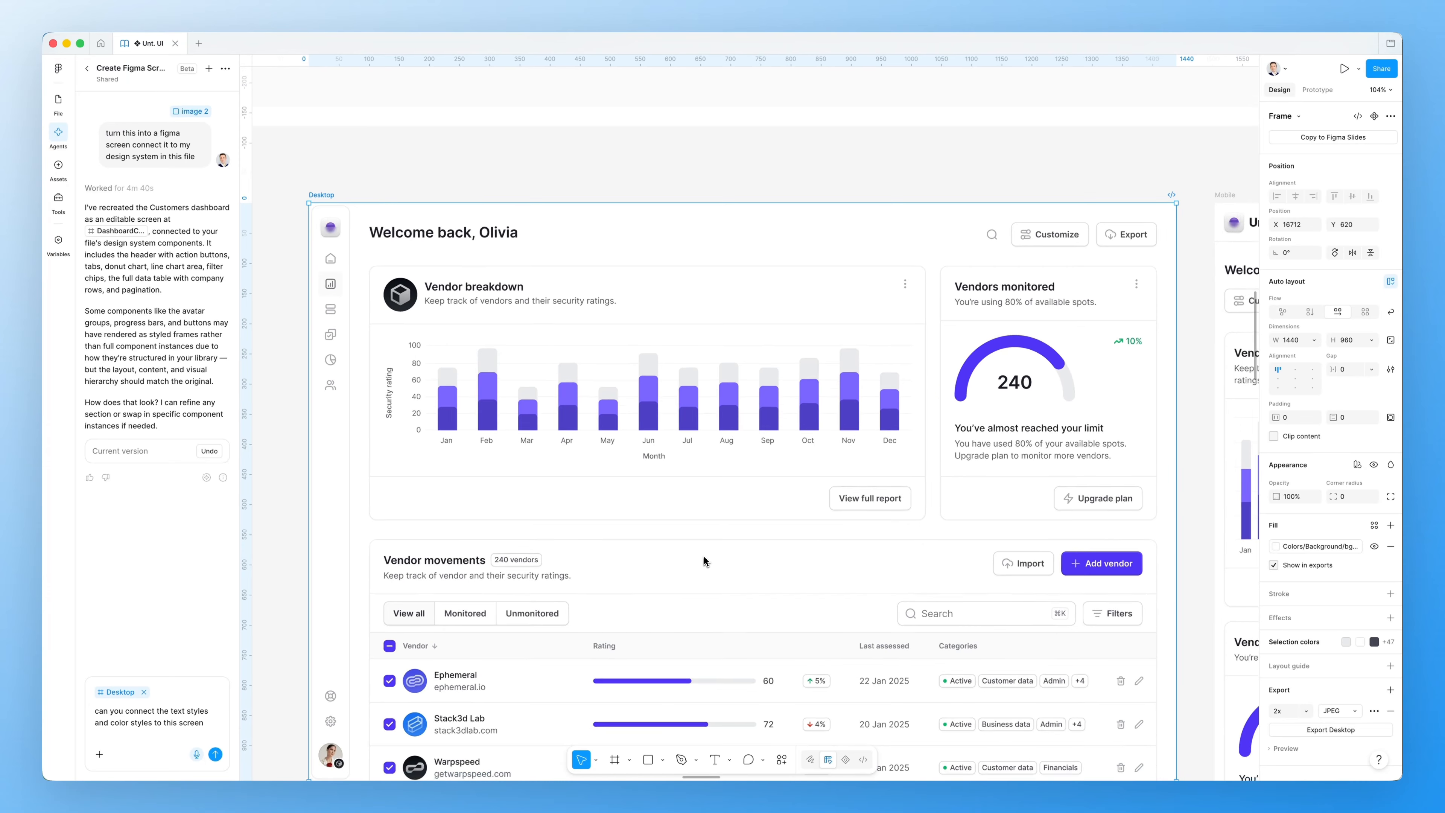
scroll(702, 555, "down", 2)
scroll(703, 556, "right", 2)
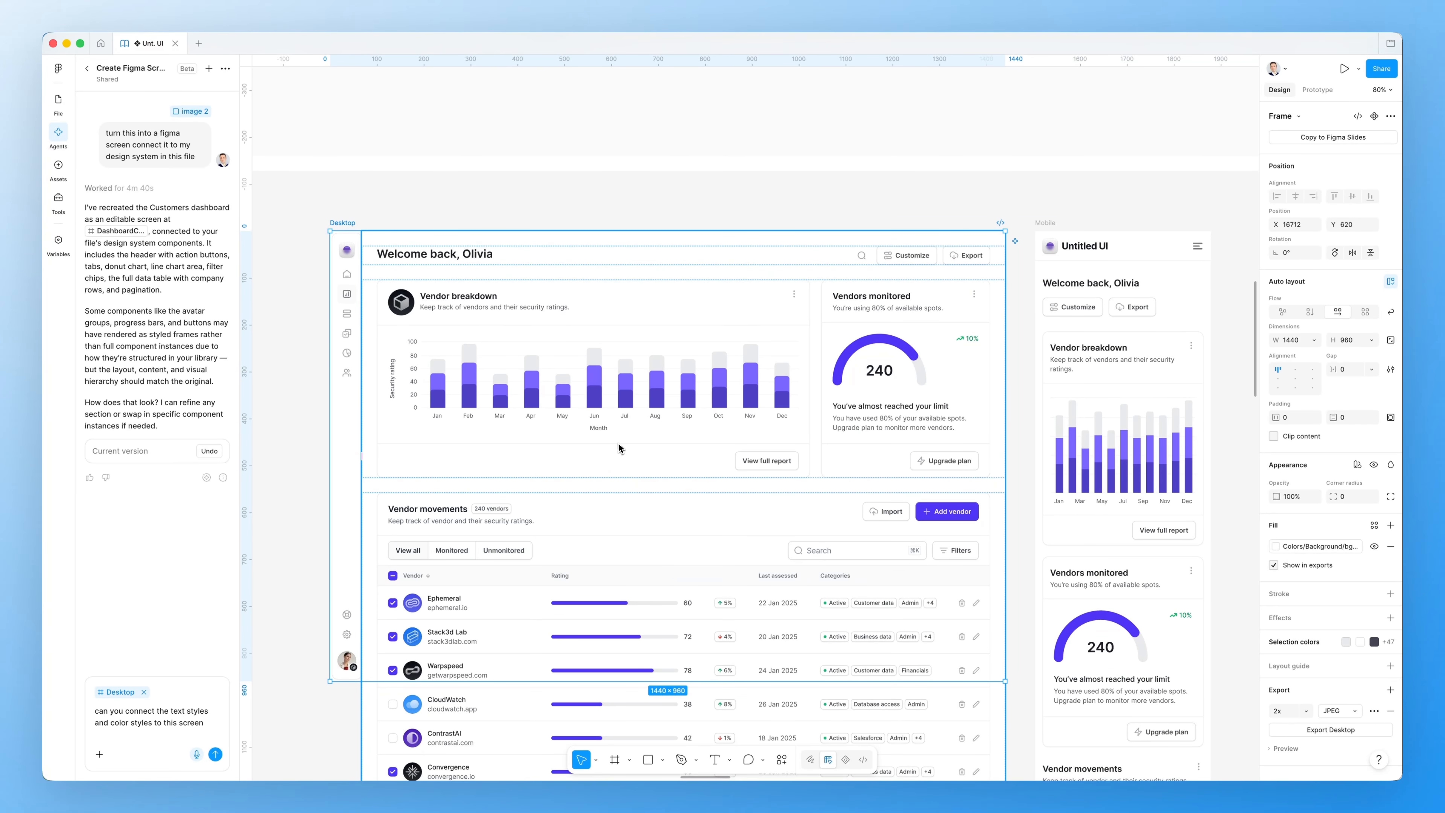
scroll(623, 442, "right", 5)
scroll(623, 442, "down", 5)
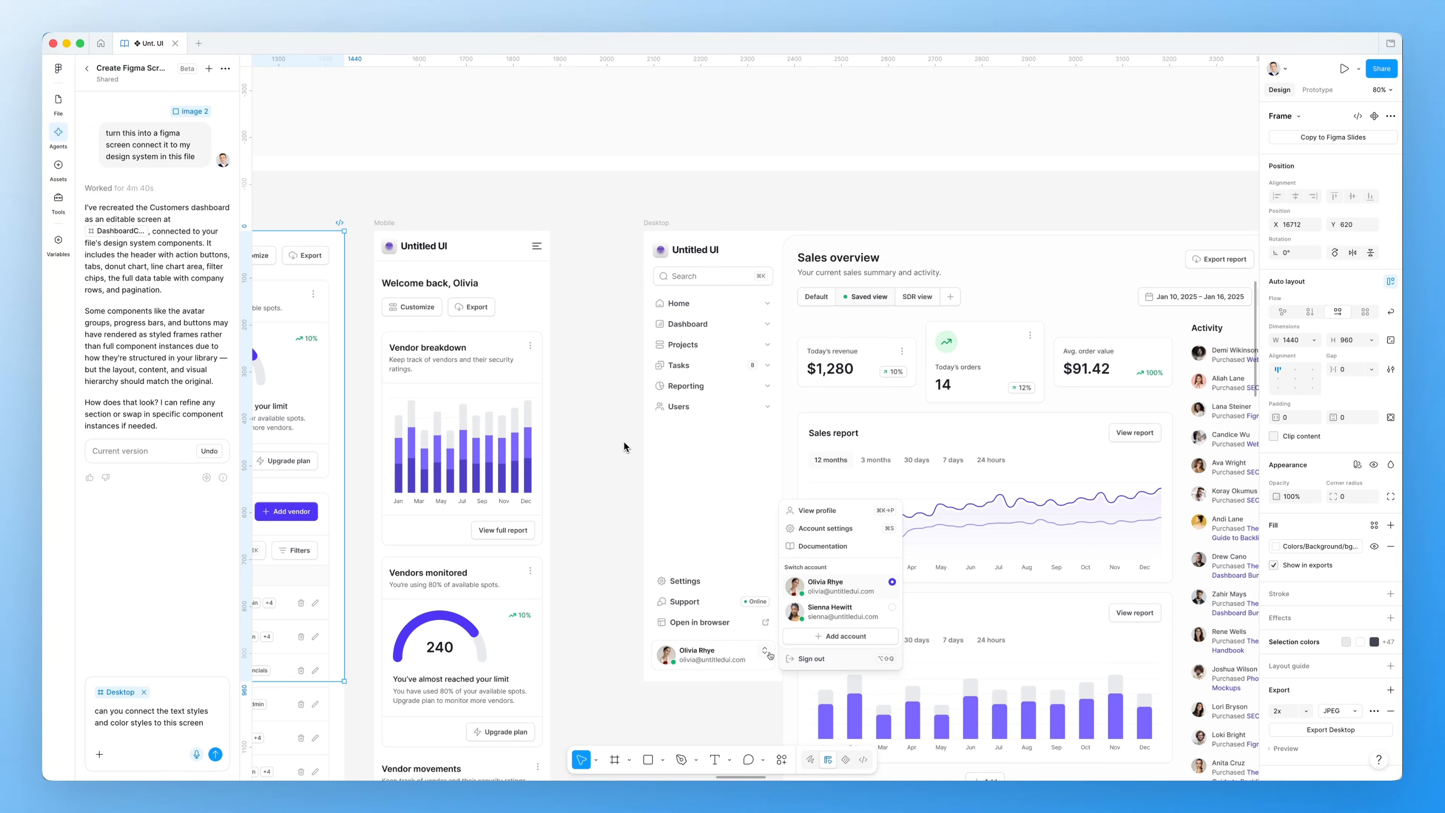
scroll(624, 442, "down", 5)
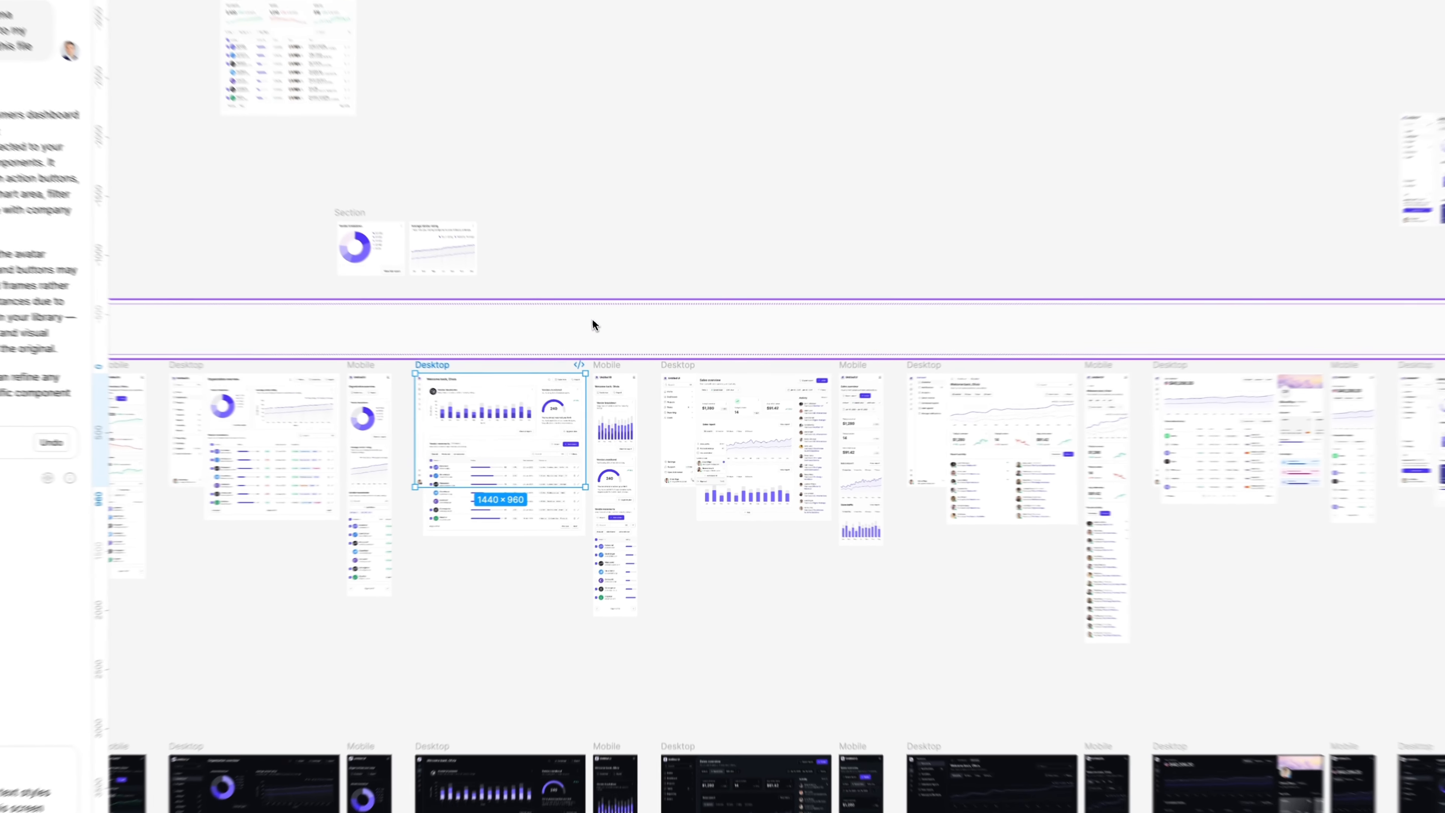
Marquee-select the six light-mode Desktop and Mobile dashboard frames together (6037×2279)
left_click(593, 320)
left_click(690, 269)
left_click_drag(408, 363, 1097, 633)
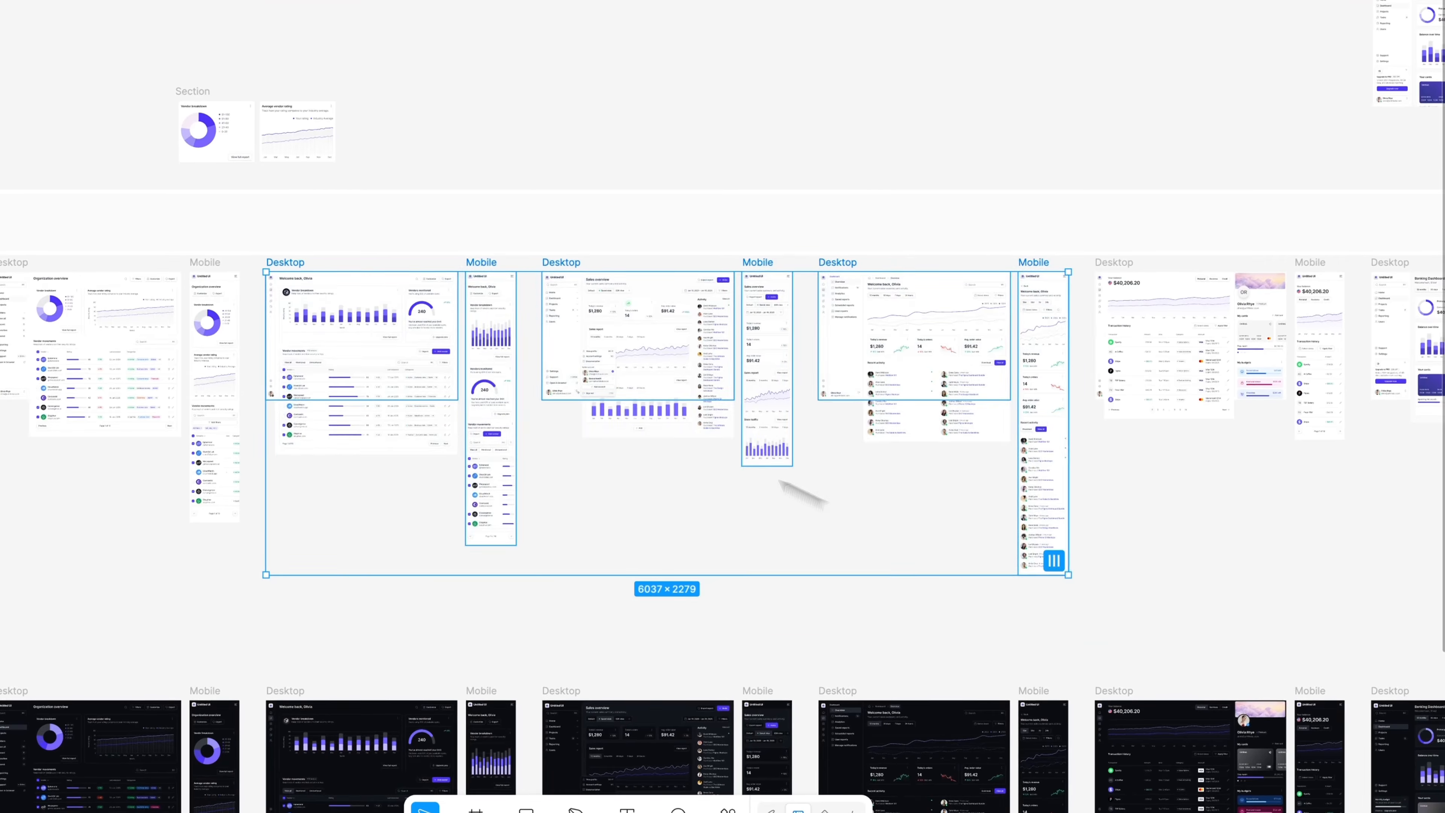
Pan and zoom across the selected Desktop and Mobile frames to inspect them
scroll(490, 330, "up", 3)
scroll(489, 331, "right", 5)
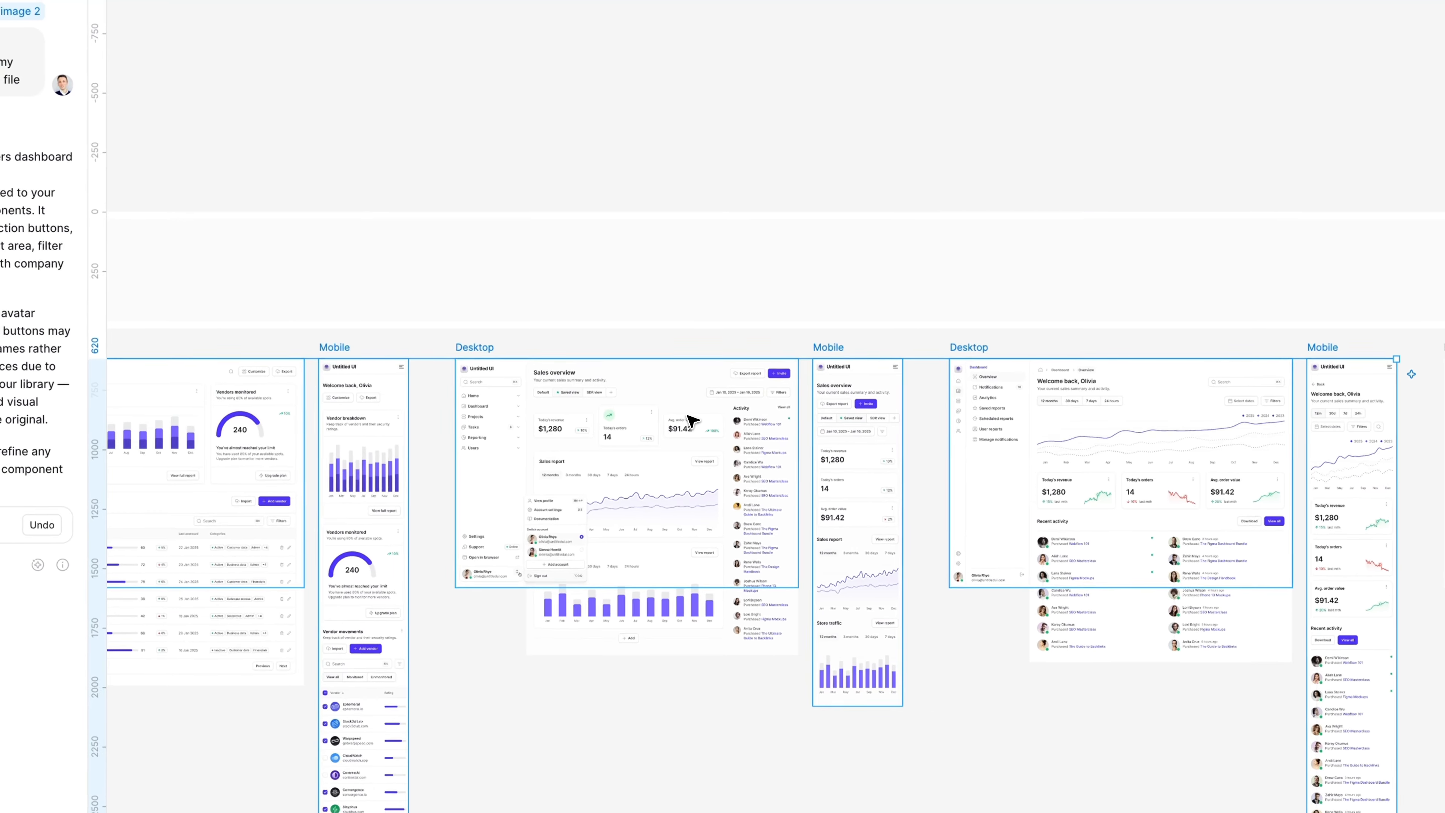
scroll(671, 401, "left", 1)
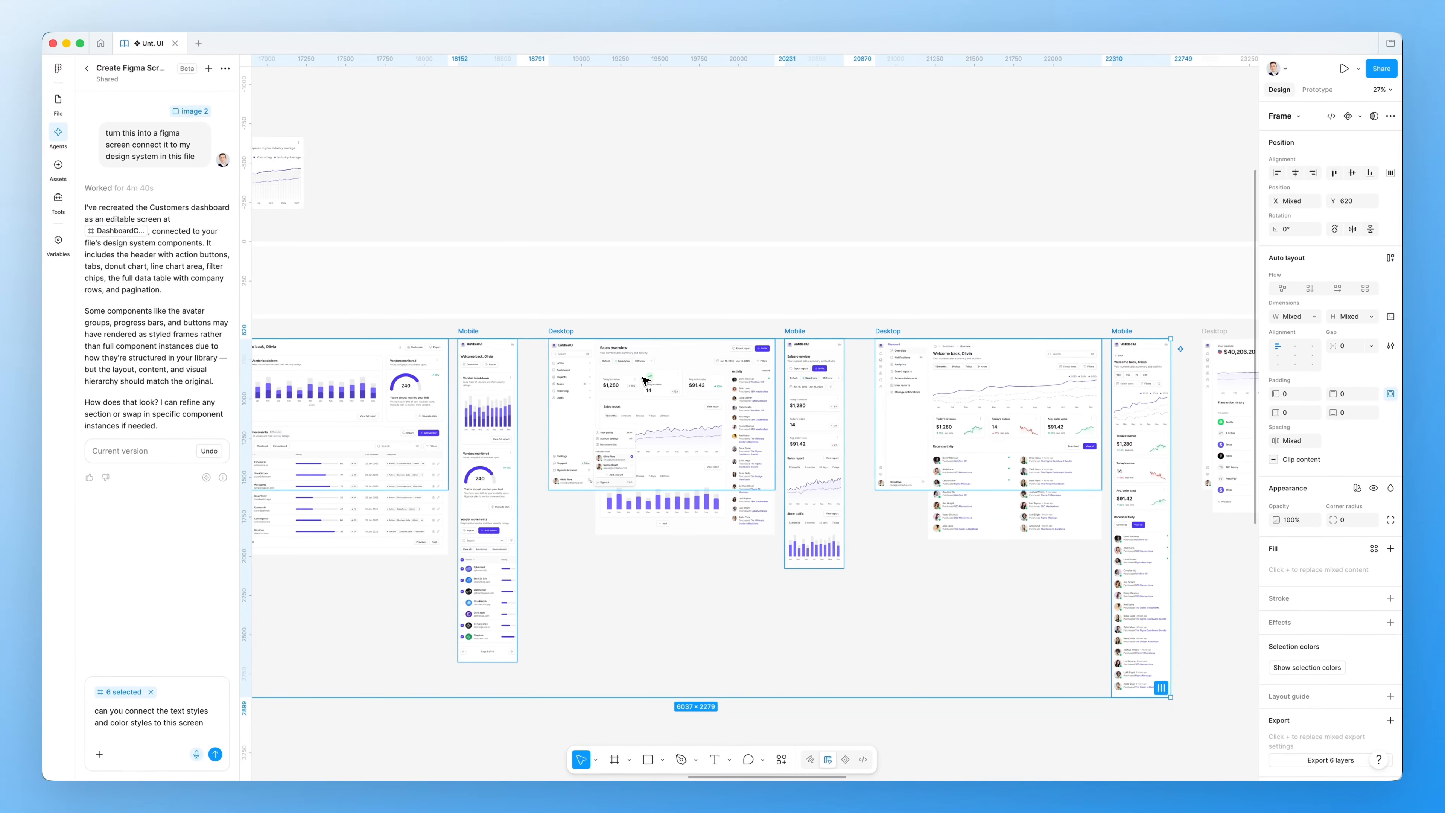
scroll(677, 395, "right", 1)
scroll(692, 363, "left", 1)
scroll(686, 367, "left", 1)
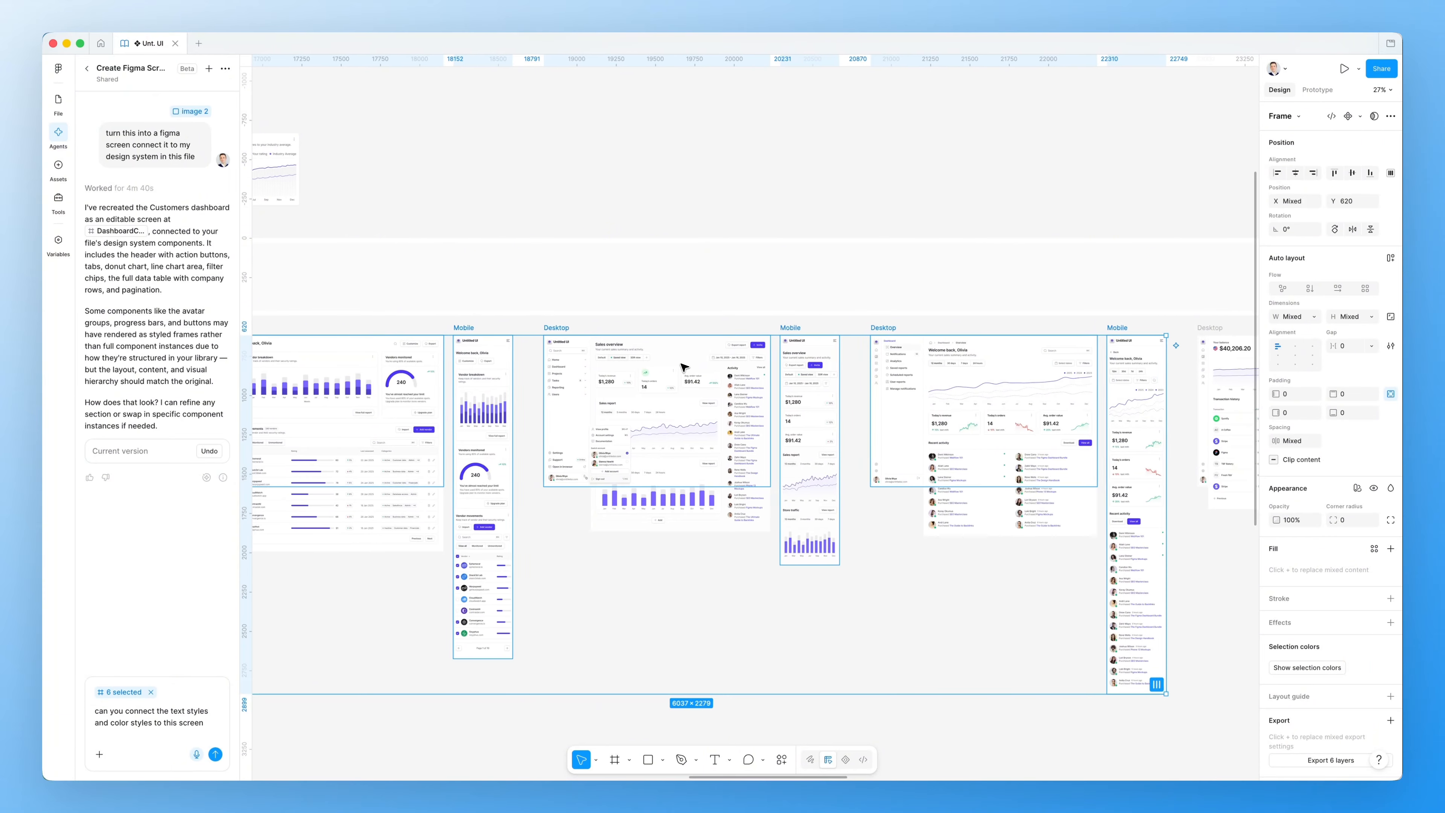
scroll(683, 367, "left", 3)
scroll(683, 368, "up", 5)
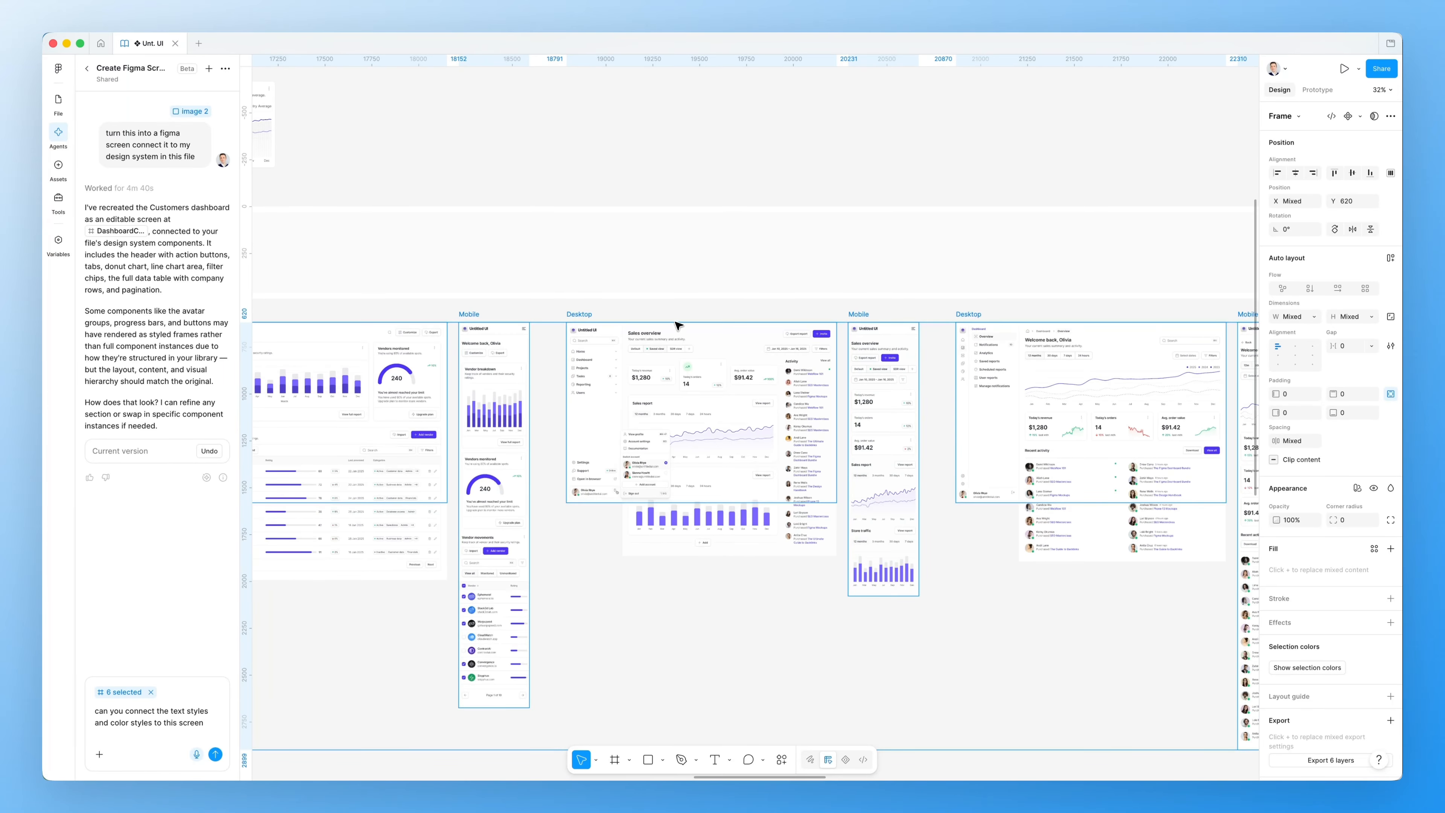
scroll(669, 320, "left", 2)
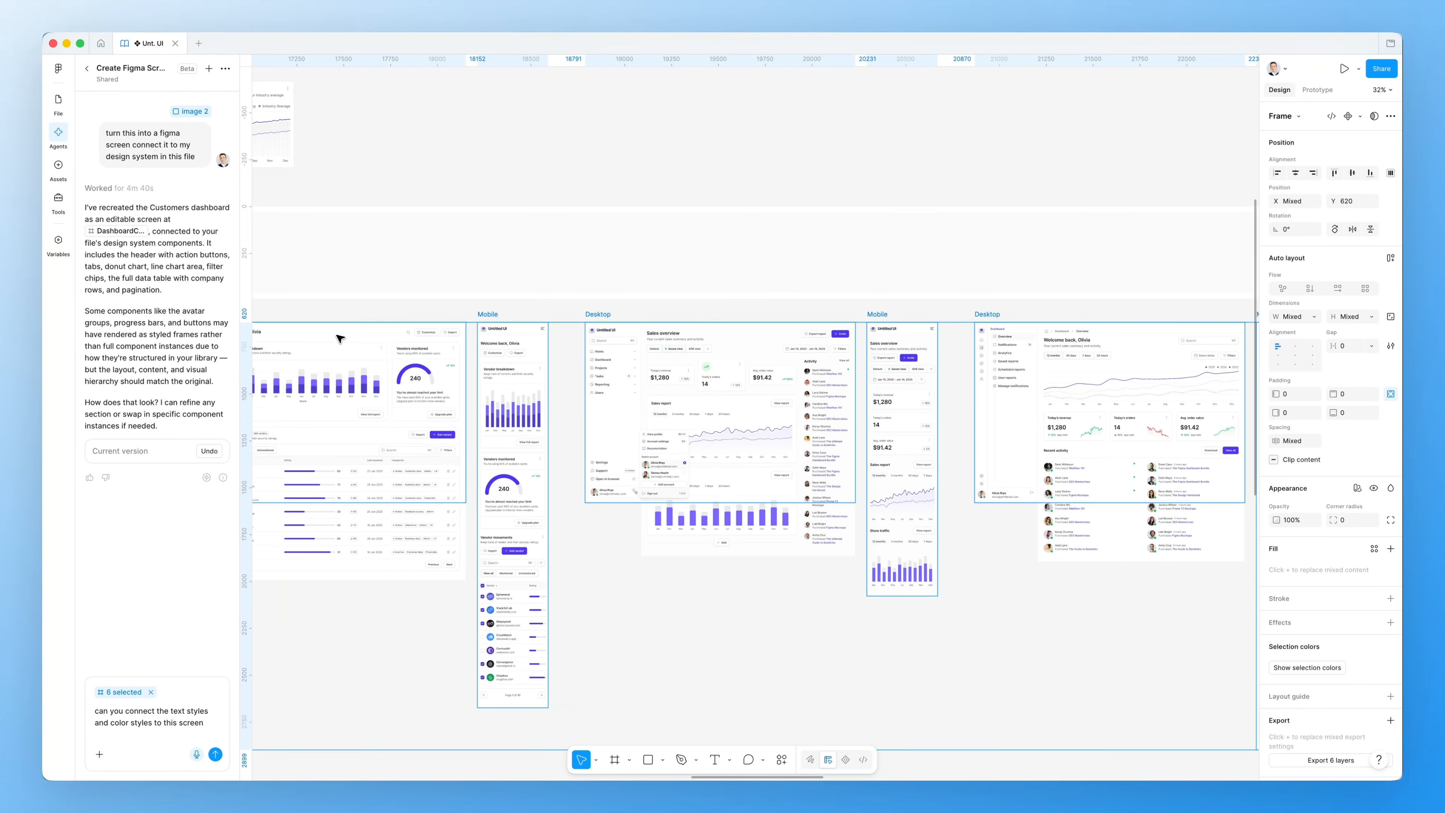
scroll(660, 362, "left", 3)
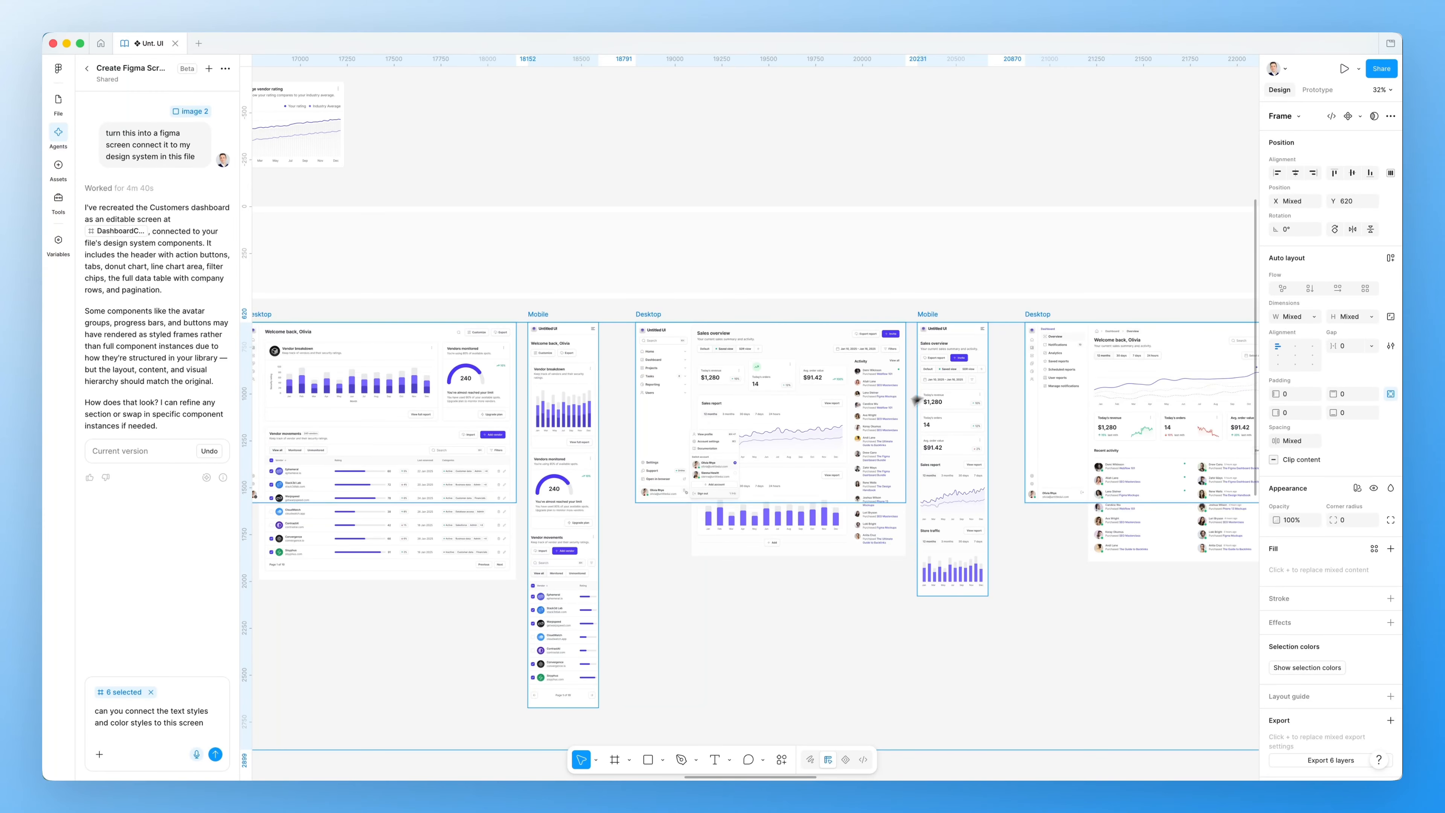
scroll(916, 400, "down", 3)
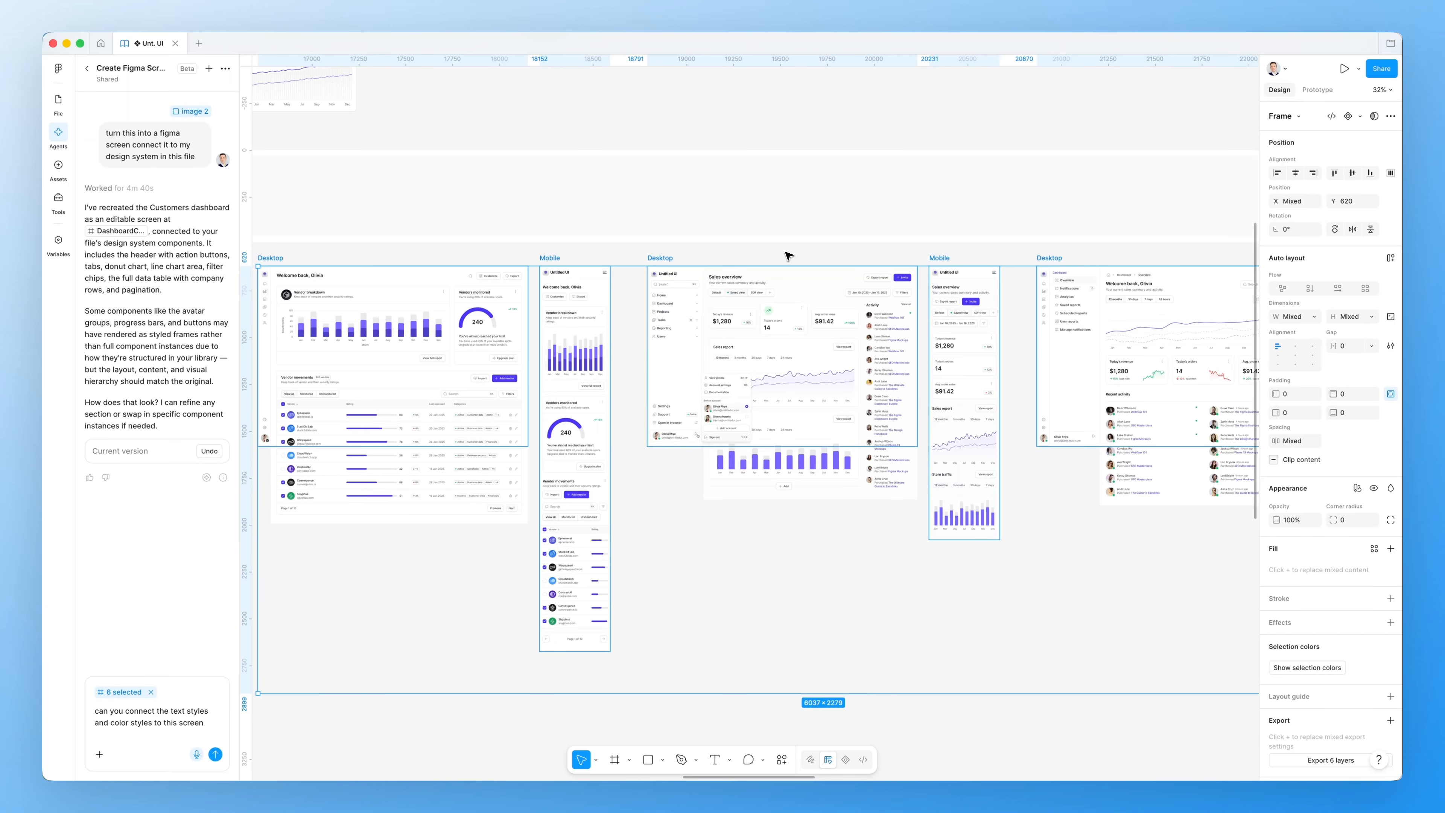
scroll(801, 284, "right", 3)
Deselect the frames and pan past the wallet frames to the Desktop and Mobile Banking Dashboard and Your cards designs
left_click(838, 253)
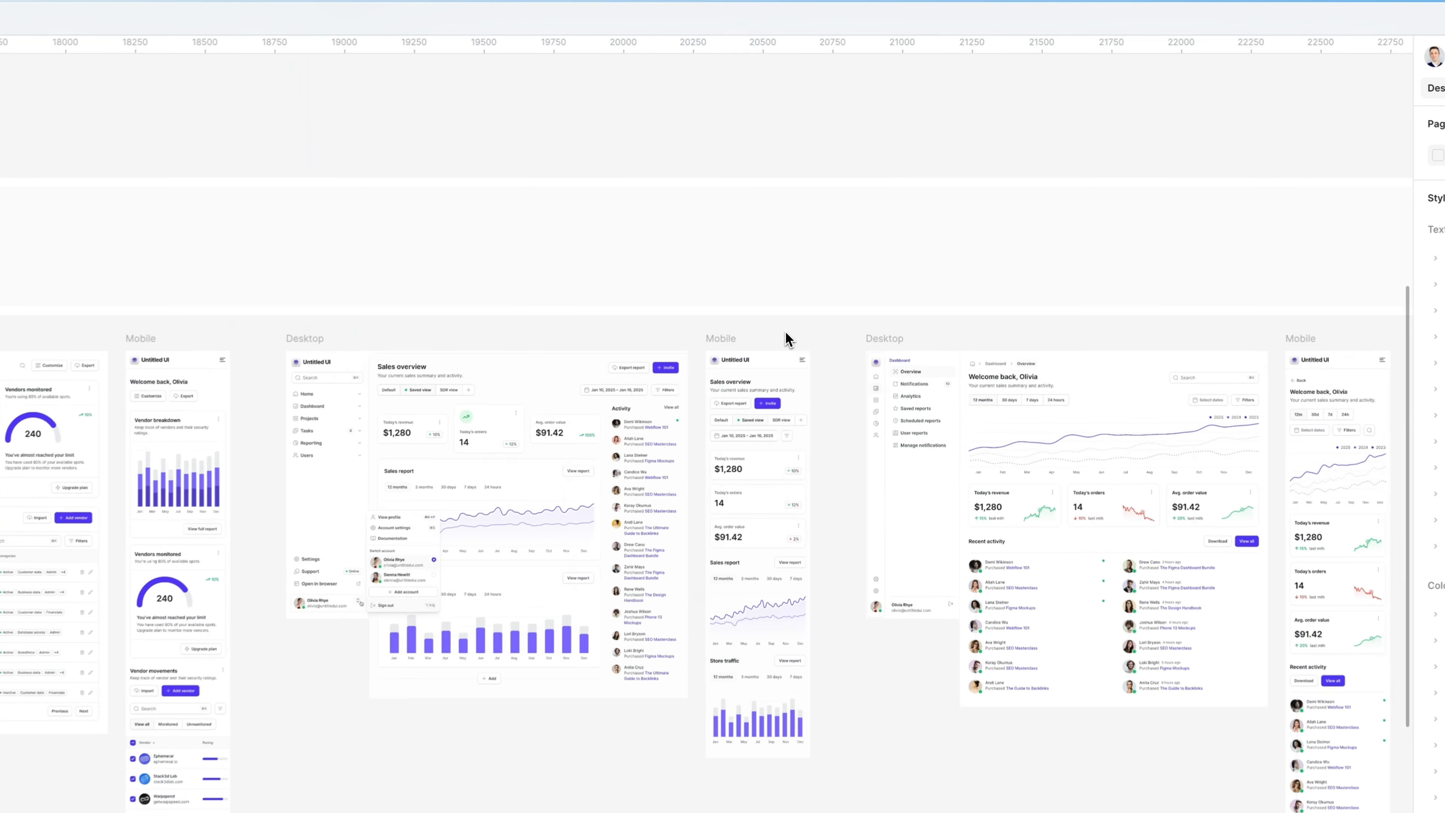
scroll(786, 339, "right", 10)
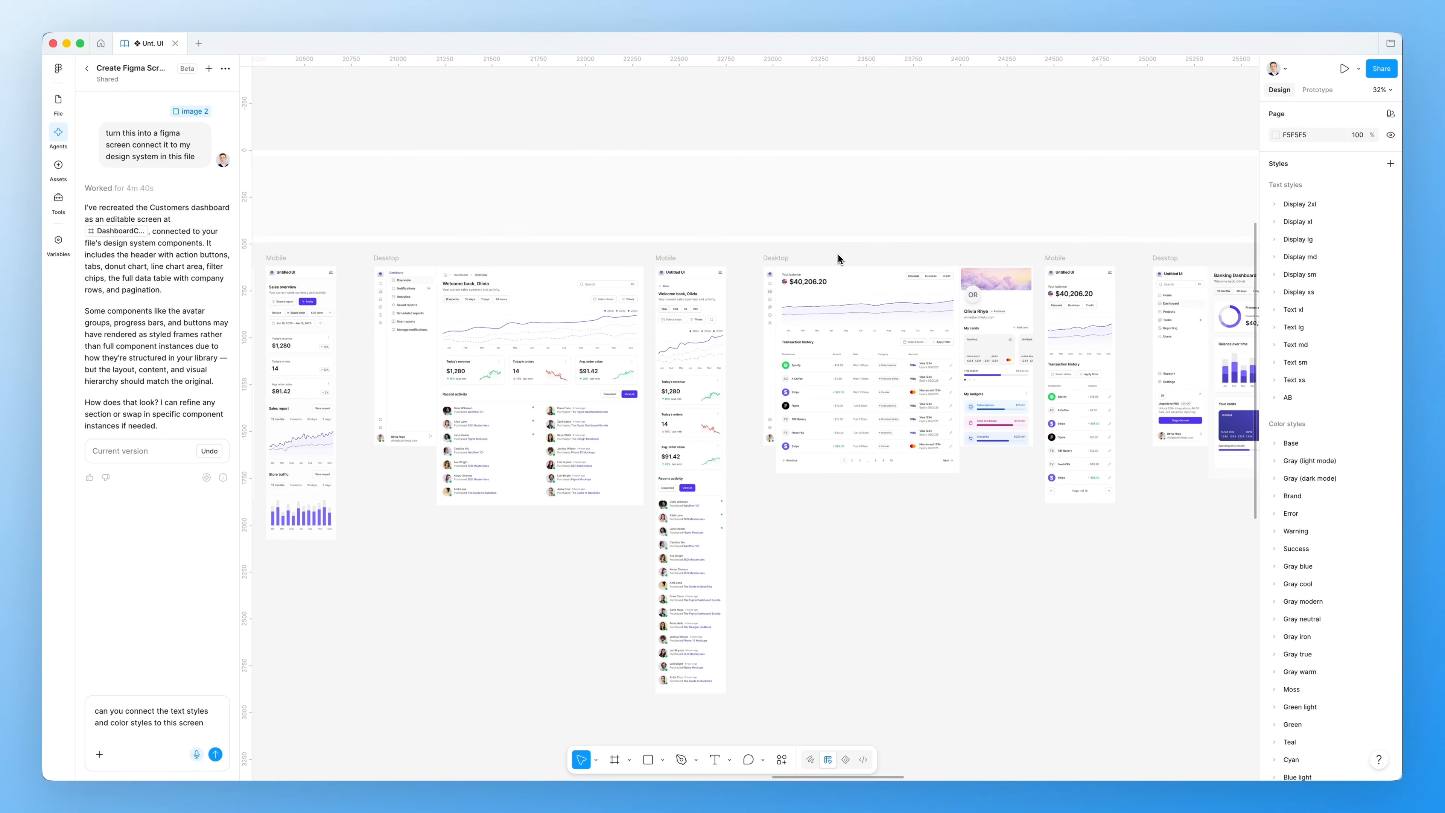
scroll(838, 254, "right", 20)
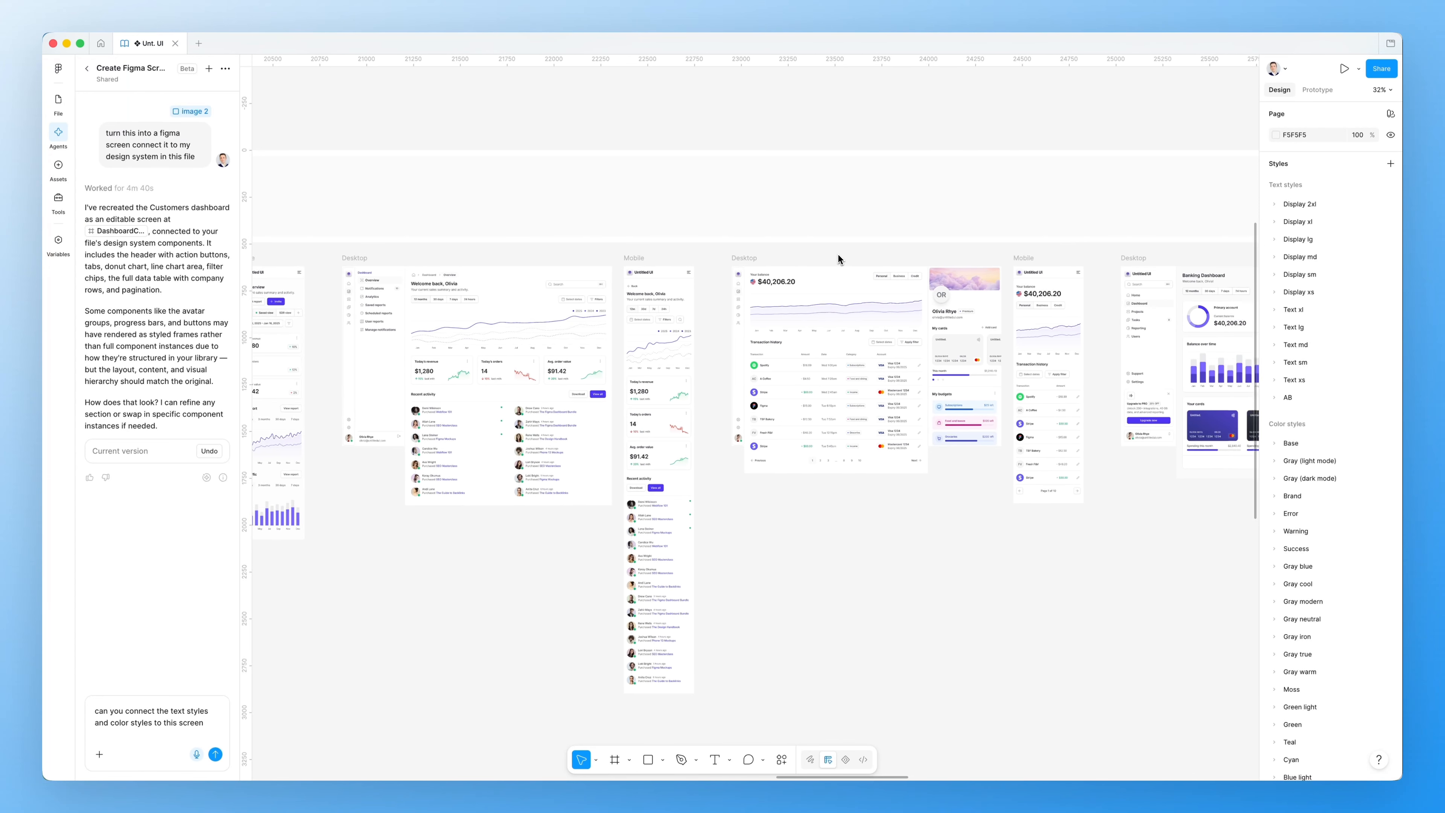
scroll(839, 254, "right", 3)
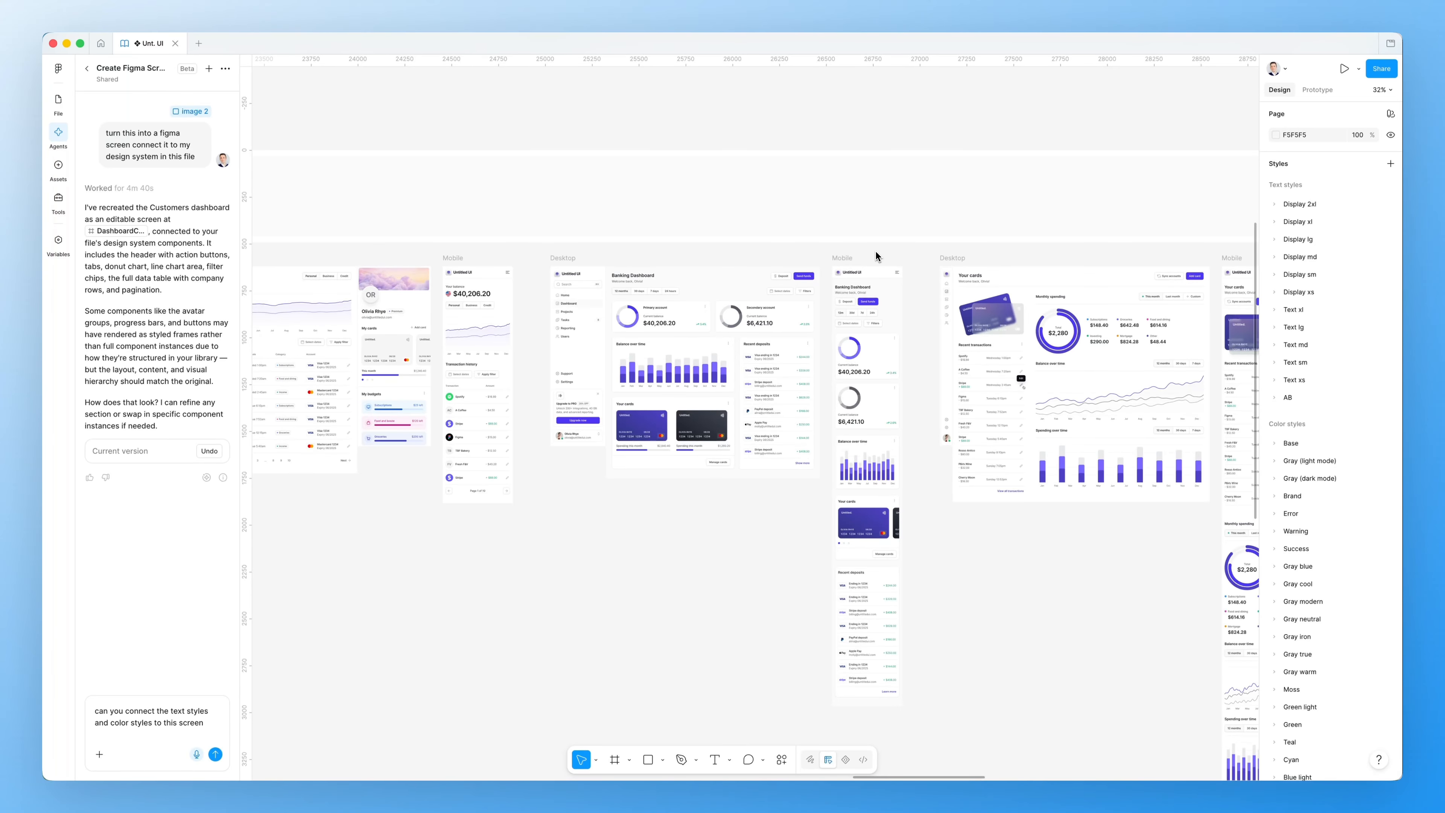
scroll(876, 253, "right", 2)
scroll(902, 251, "up", 3)
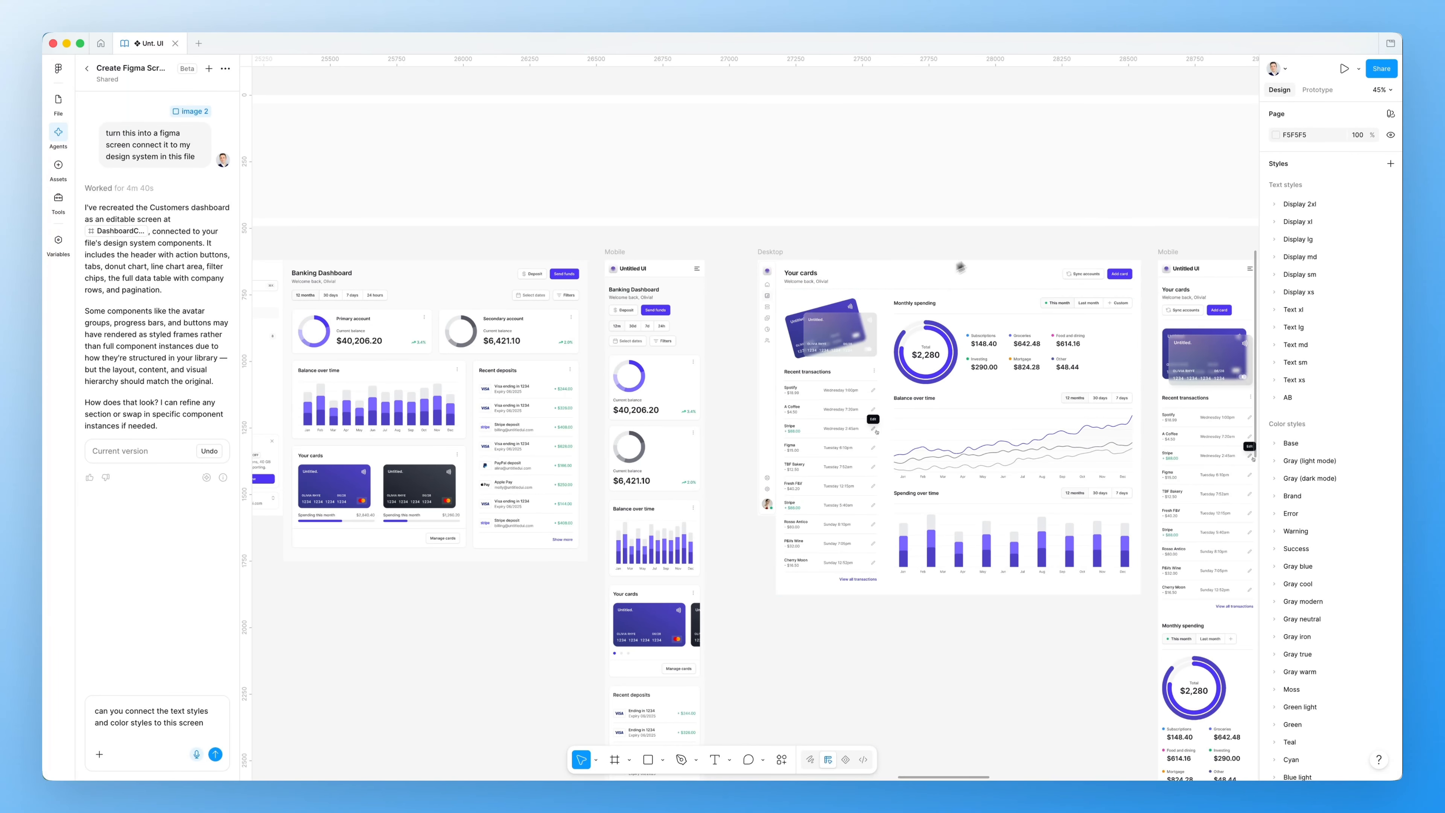
scroll(871, 239, "left", 3)
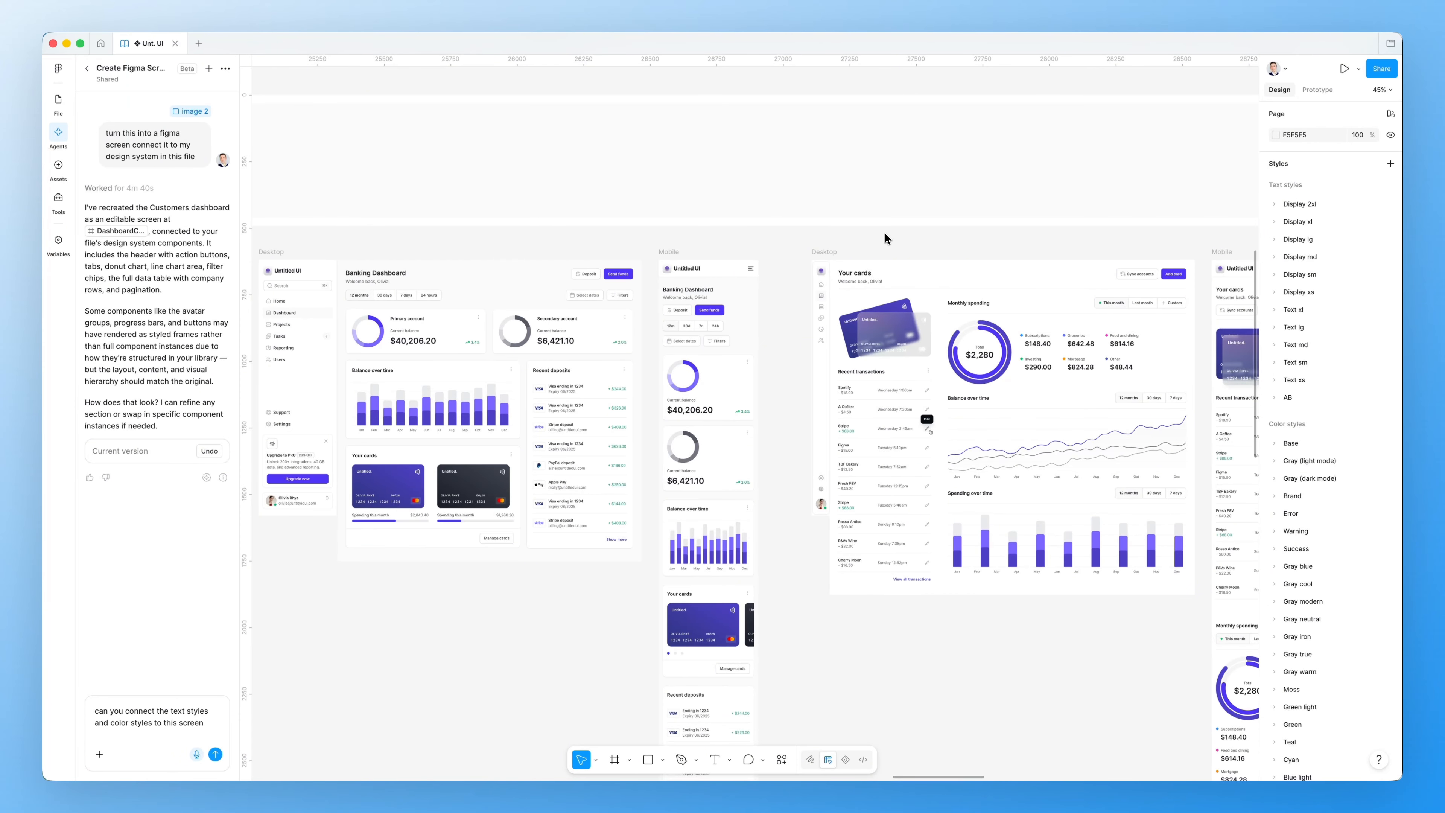
scroll(885, 238, "left", 1)
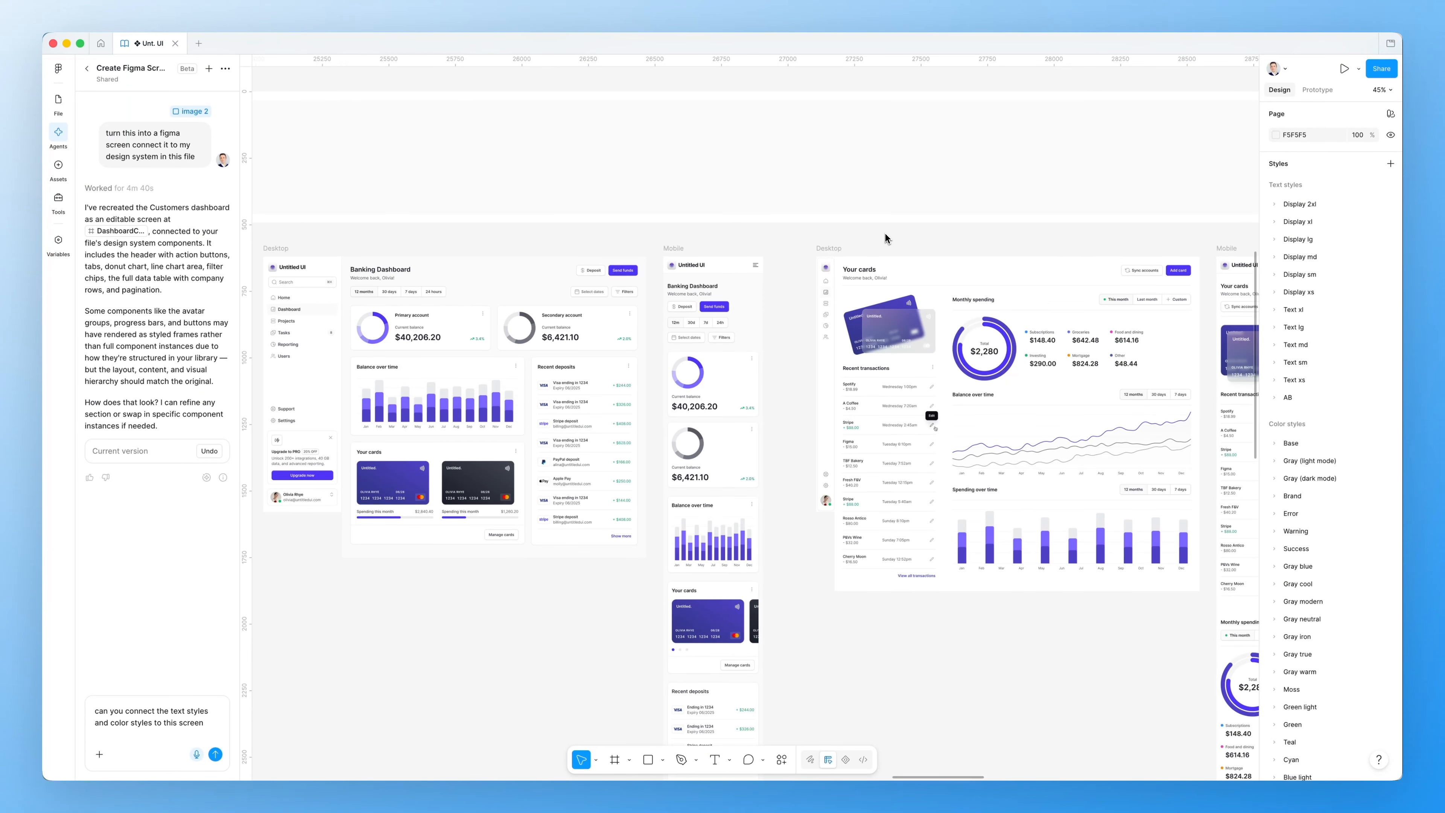
scroll(885, 238, "down", 2)
scroll(885, 238, "down", 1)
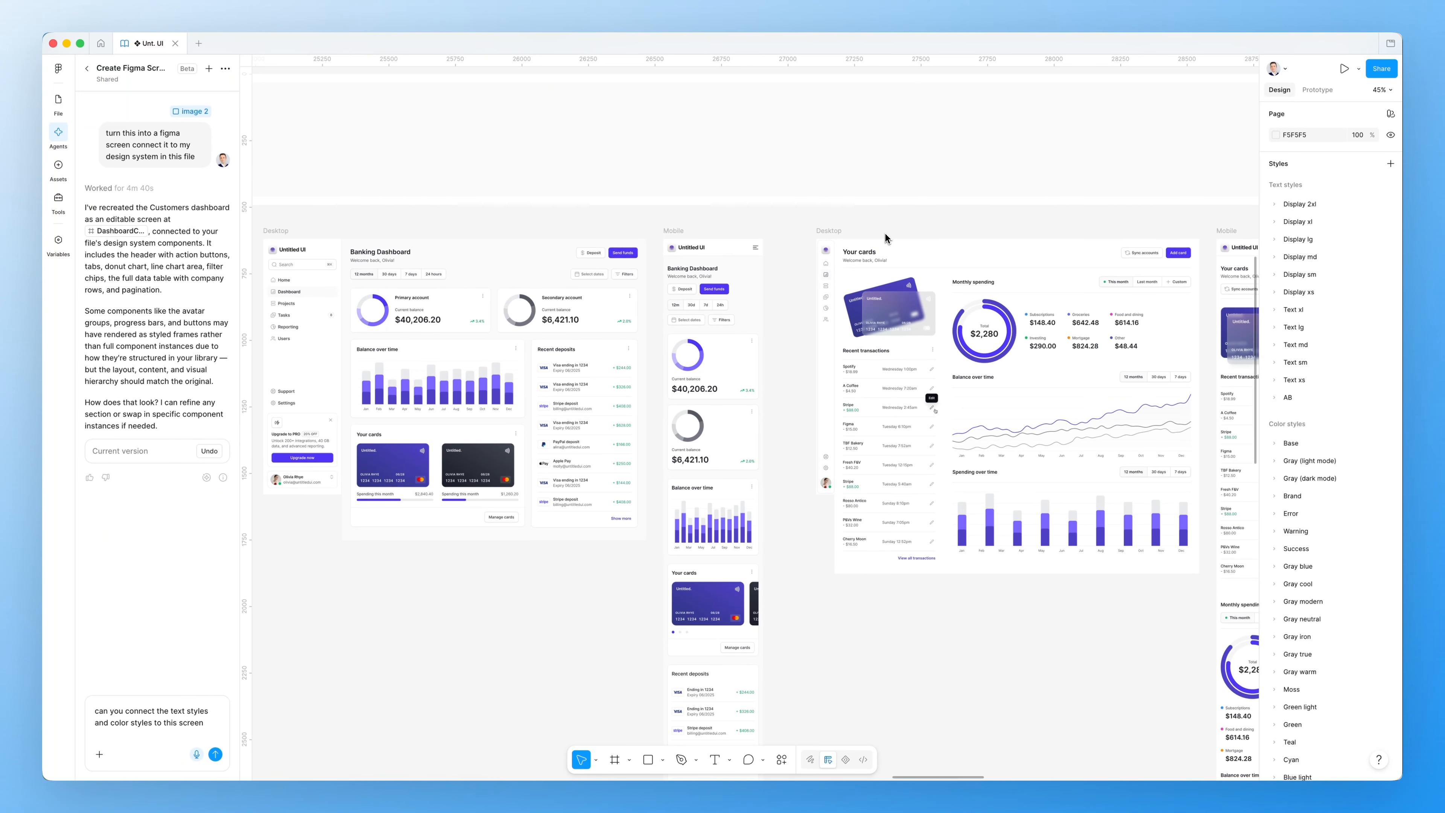